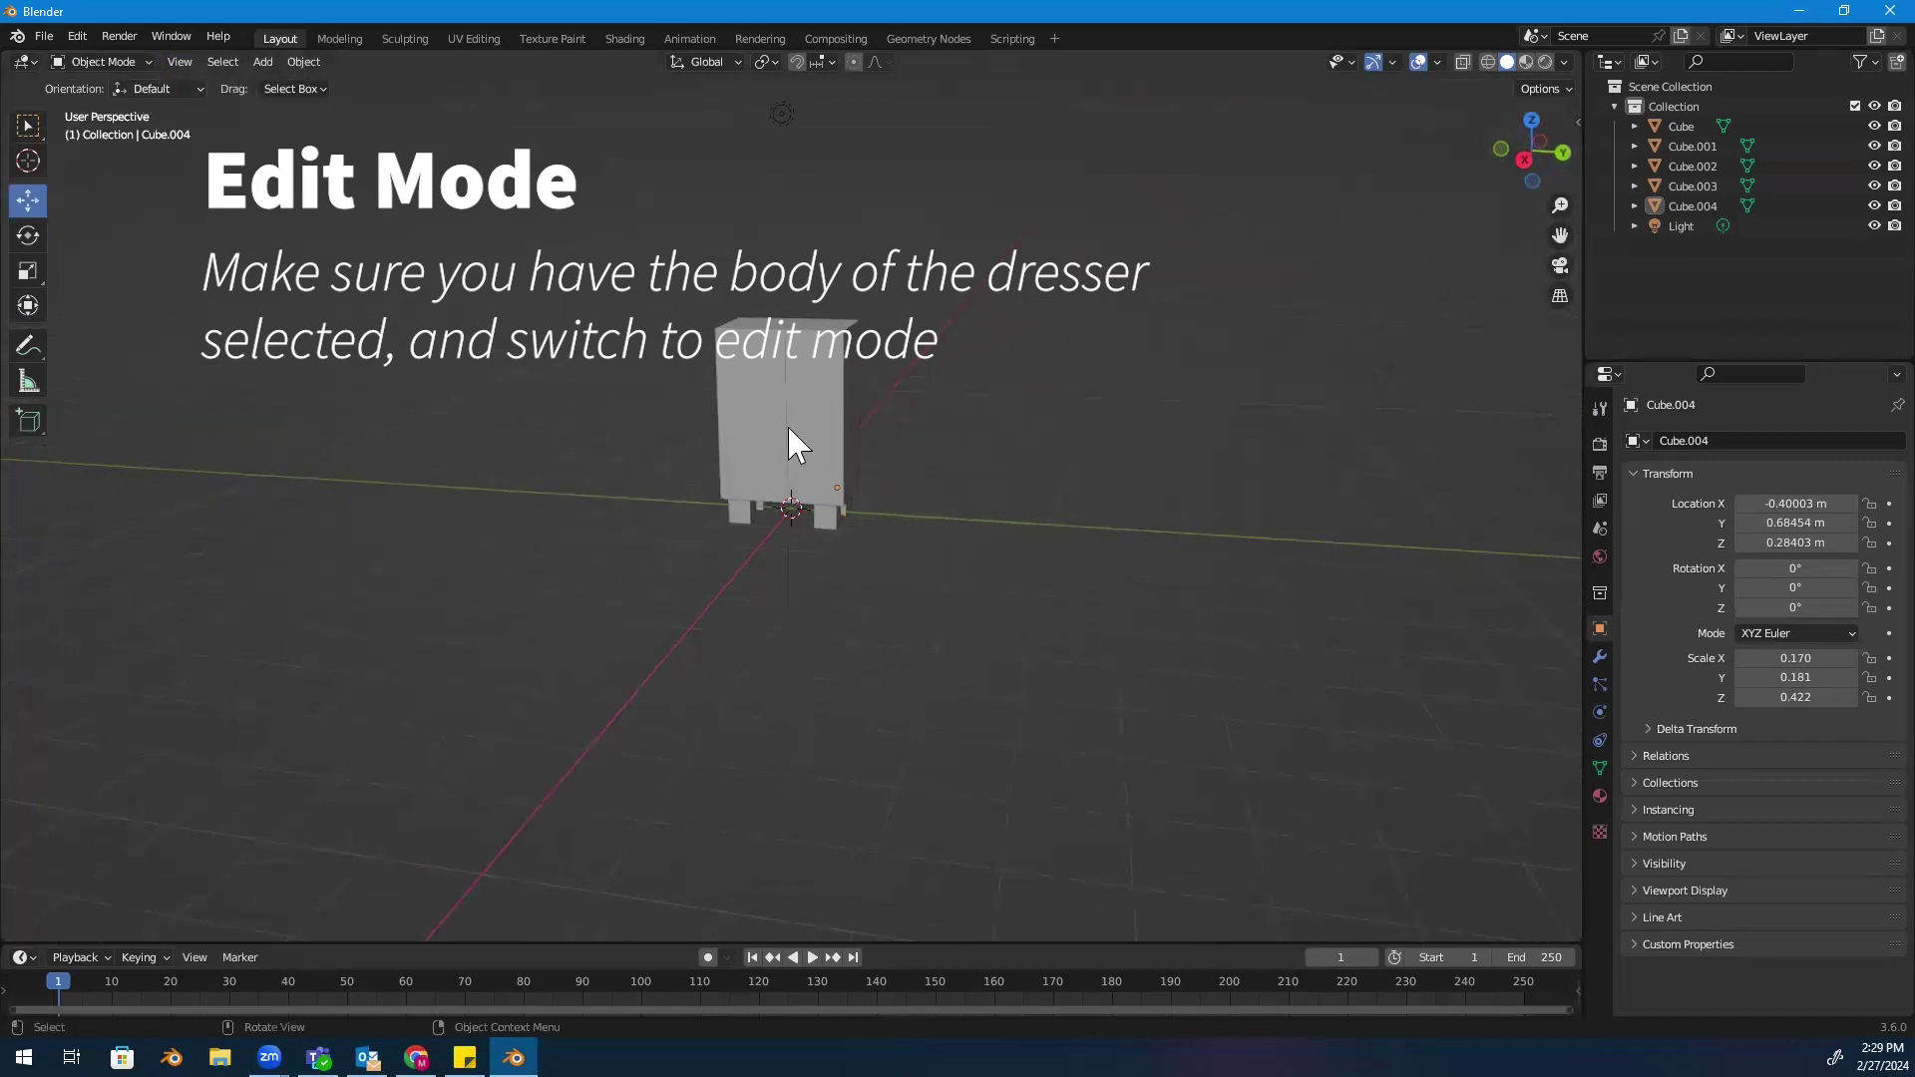
# Switch the selected dresser body from Object Mode into Edit Mode
pyautogui.click(122, 62)
pyautogui.click(110, 104)
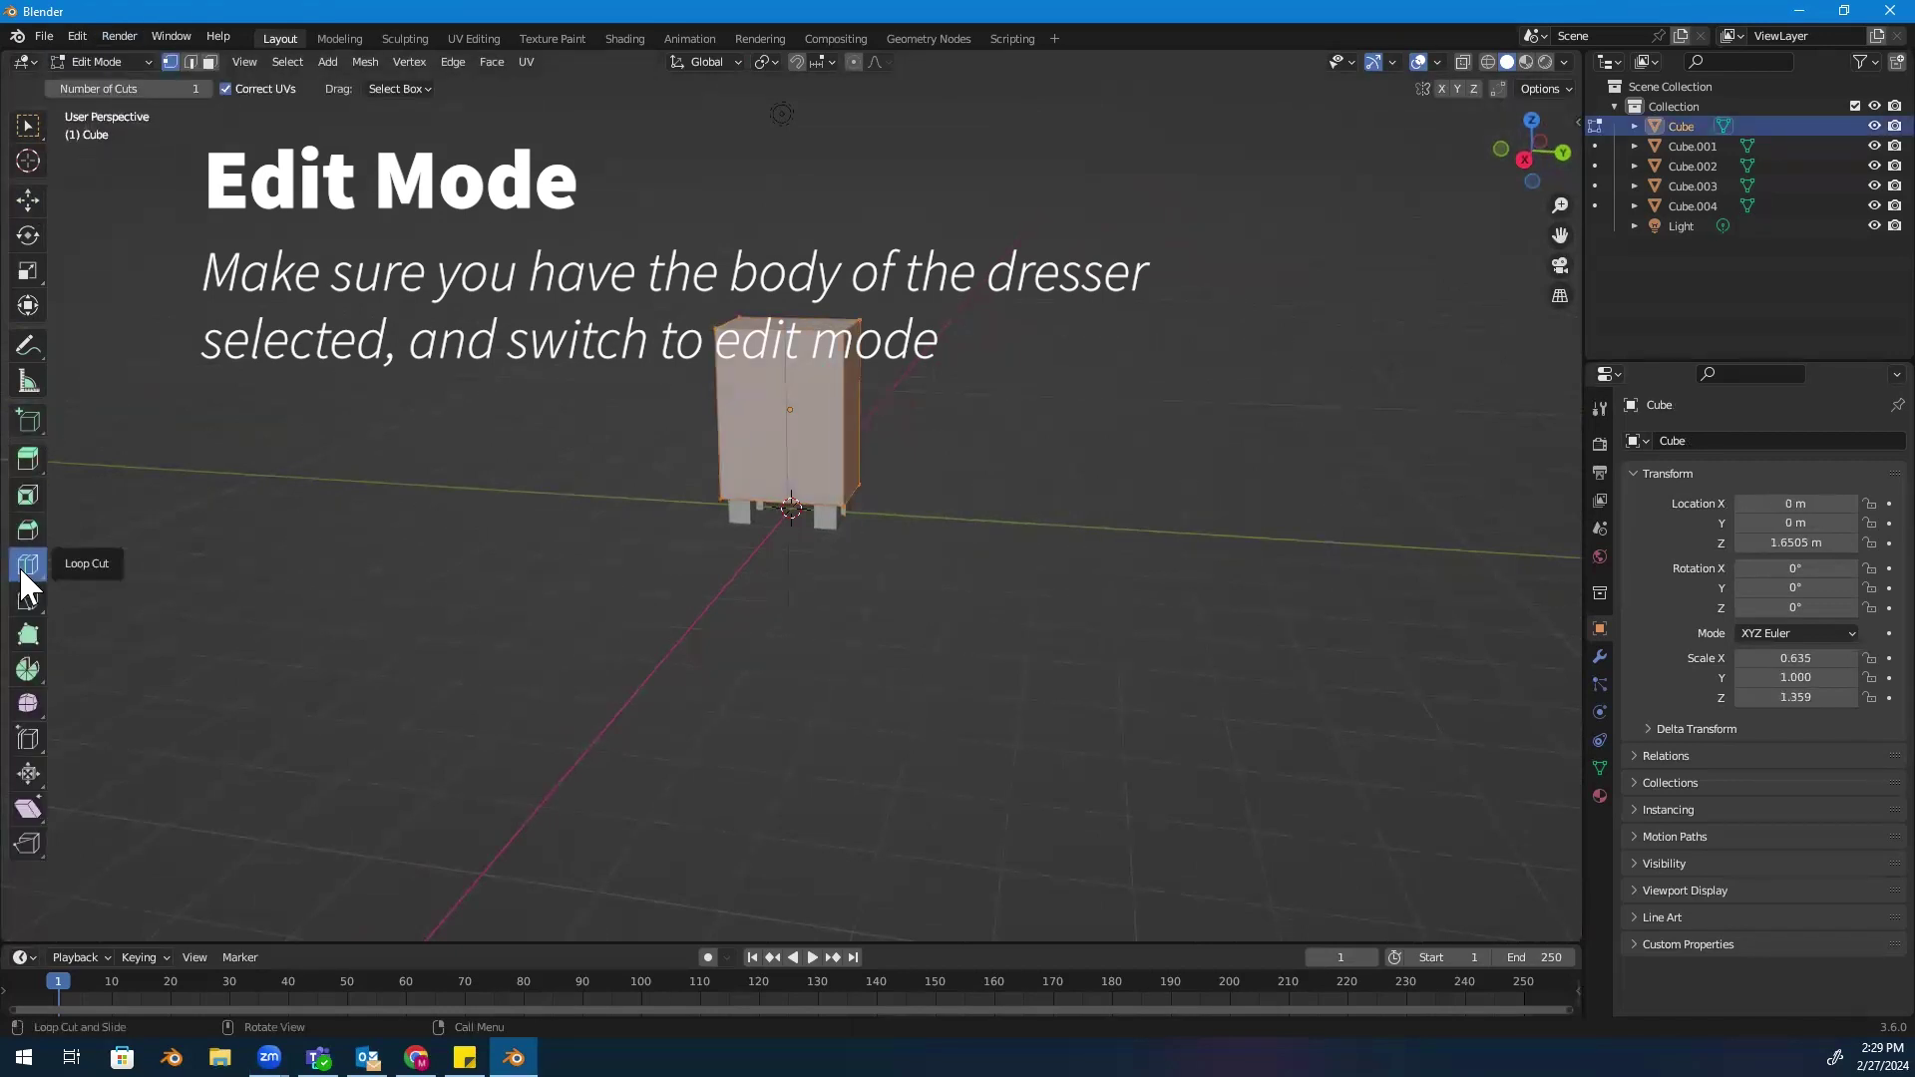
# Add horizontal loop cuts across the body, splitting it into four stacked drawer sections
pyautogui.click(748, 384)
pyautogui.click(748, 376)
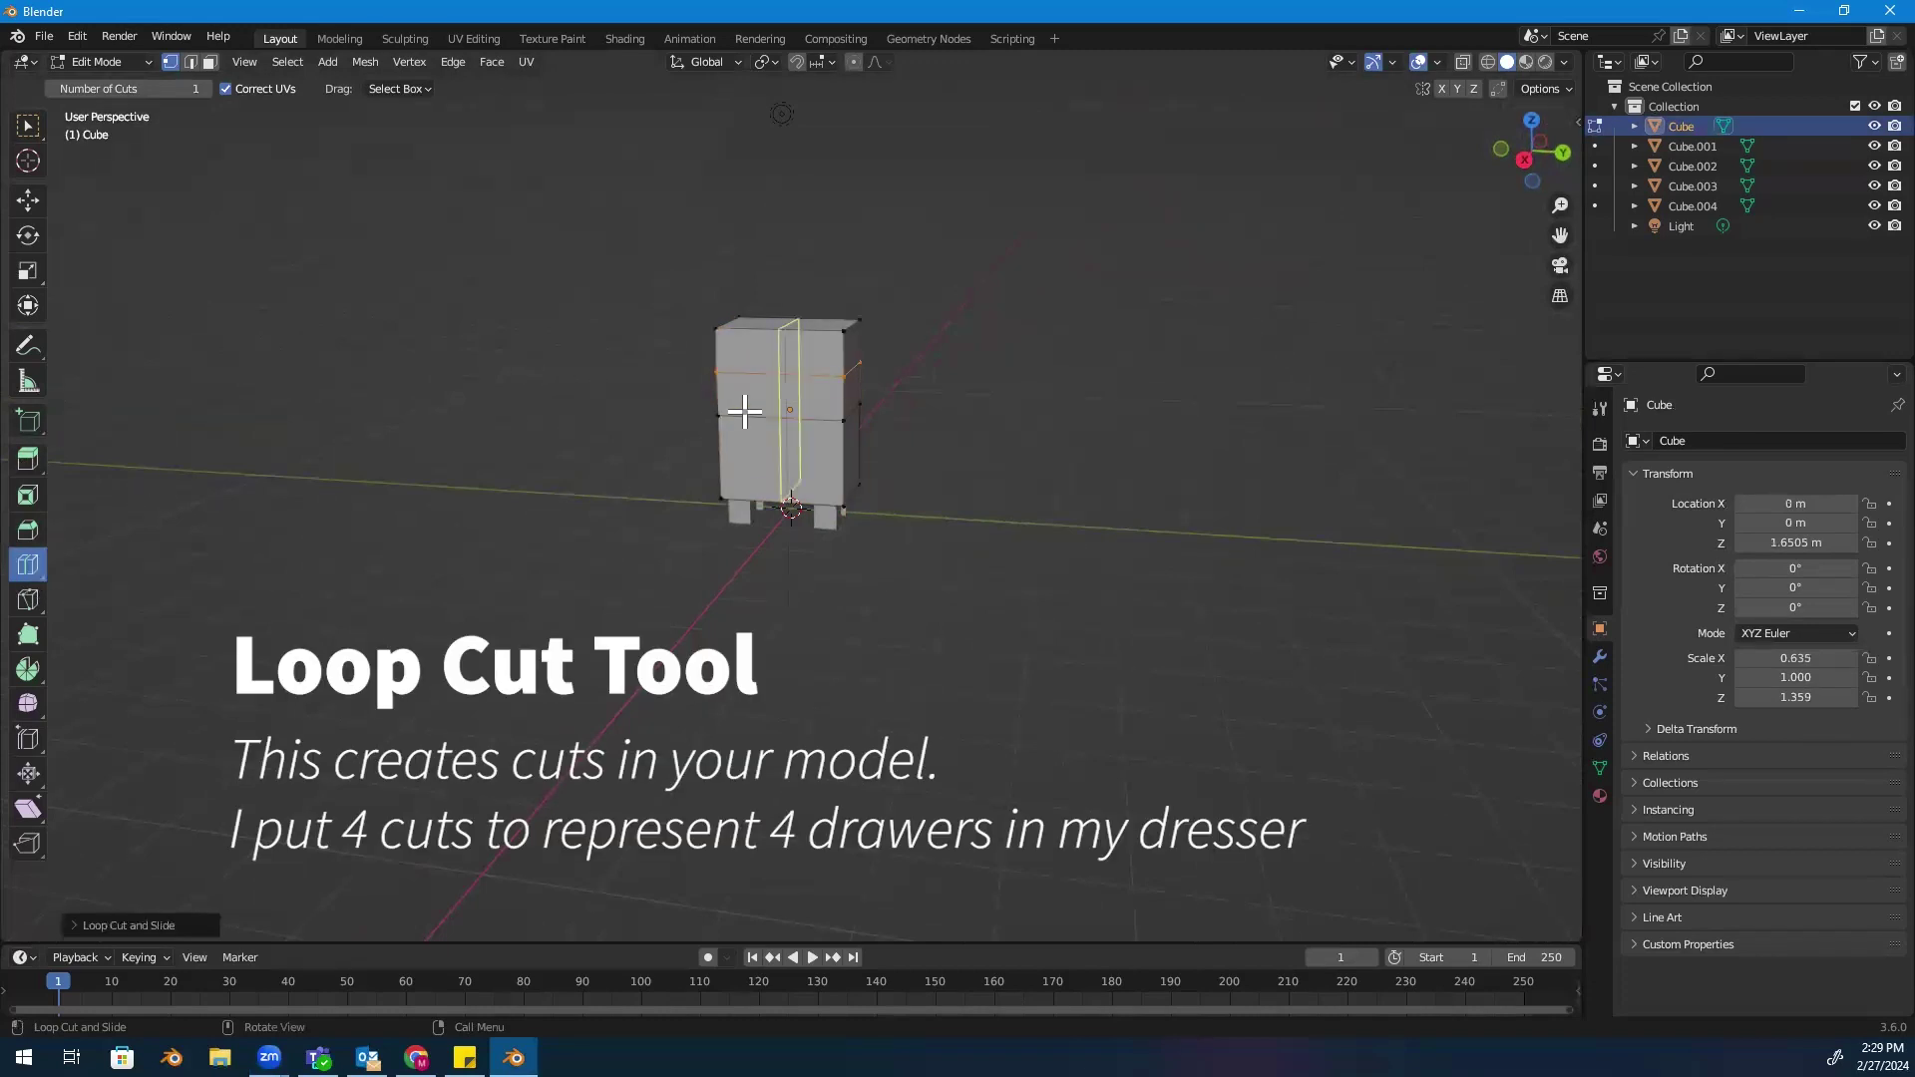
pyautogui.moveTo(956, 545); pyautogui.dragTo(935, 641)
pyautogui.moveTo(936, 641)
pyautogui.mouseDown(button='middle')
pyautogui.moveTo(995, 562)
pyautogui.moveTo(932, 410)
pyautogui.mouseUp(button='middle')
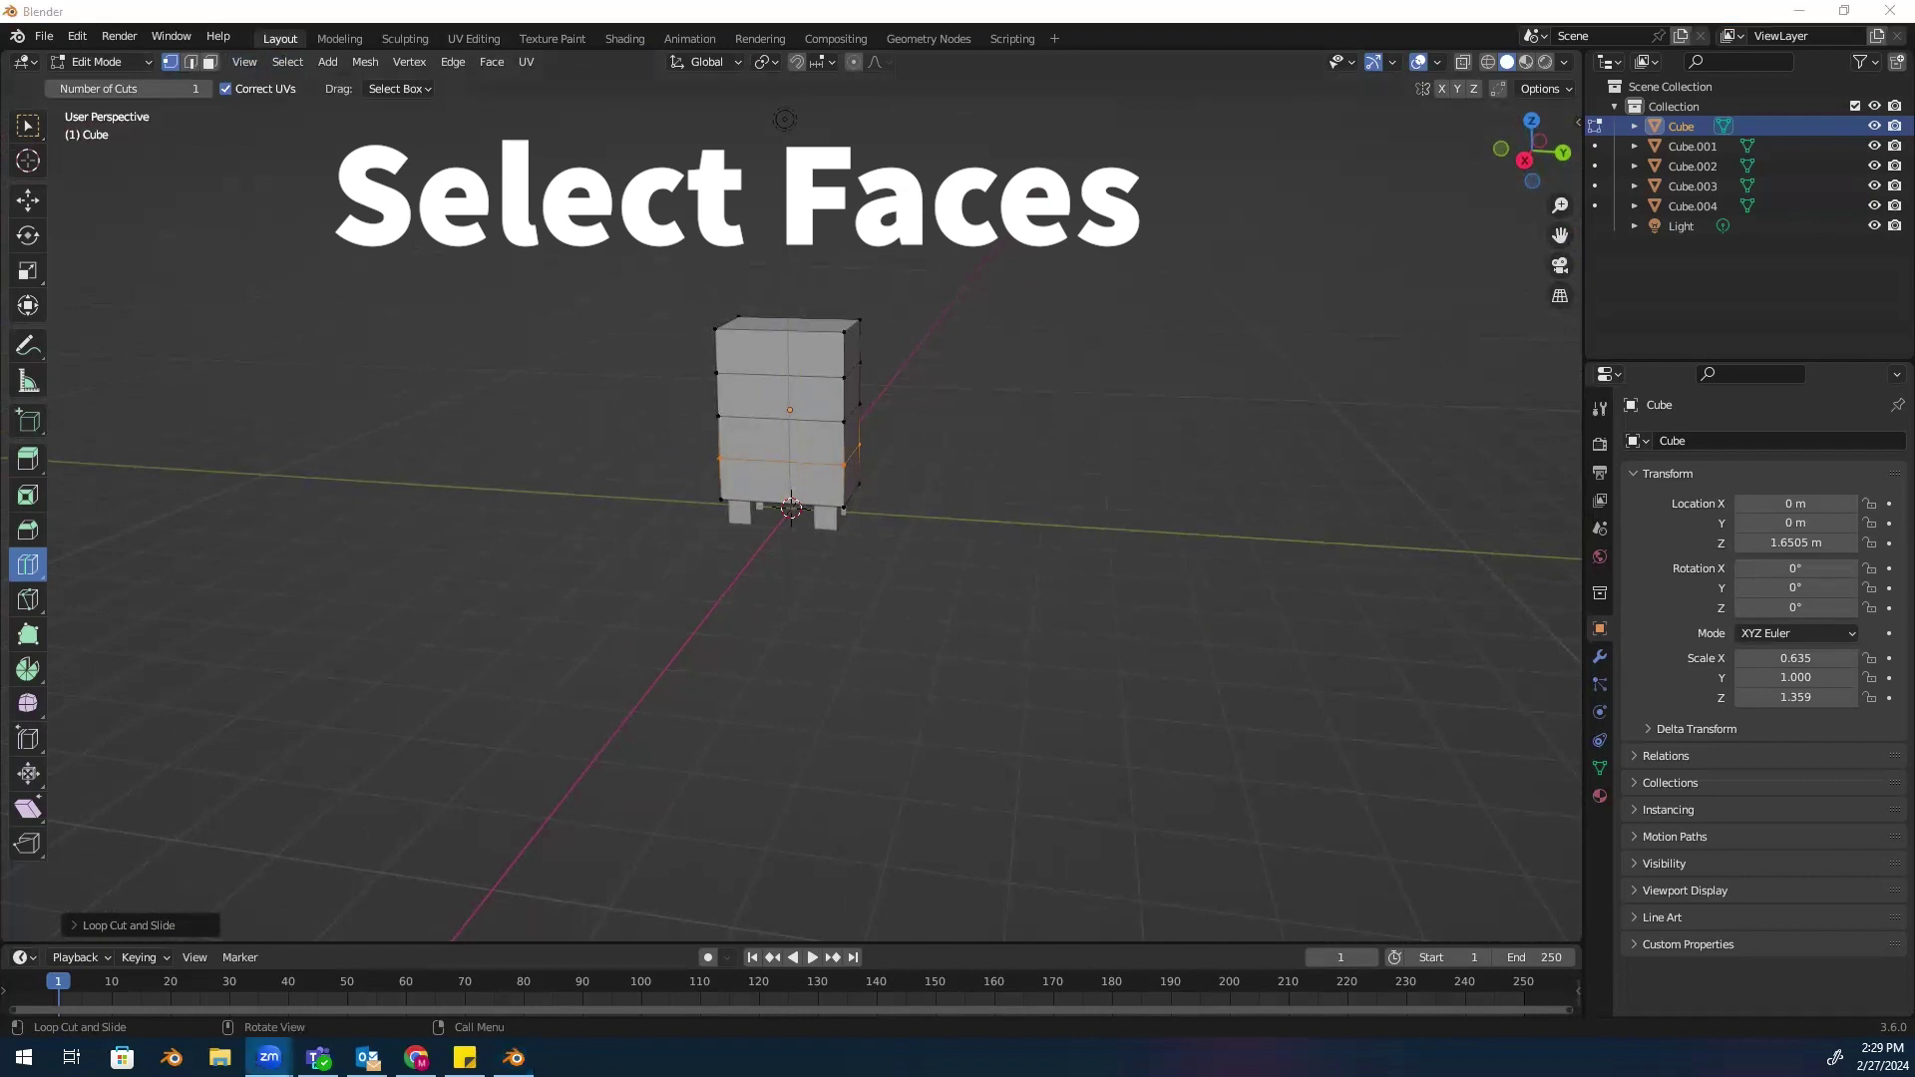
# Switch to Face Select mode with the Select Box tool
pyautogui.moveTo(237, 44); pyautogui.dragTo(204, 89)
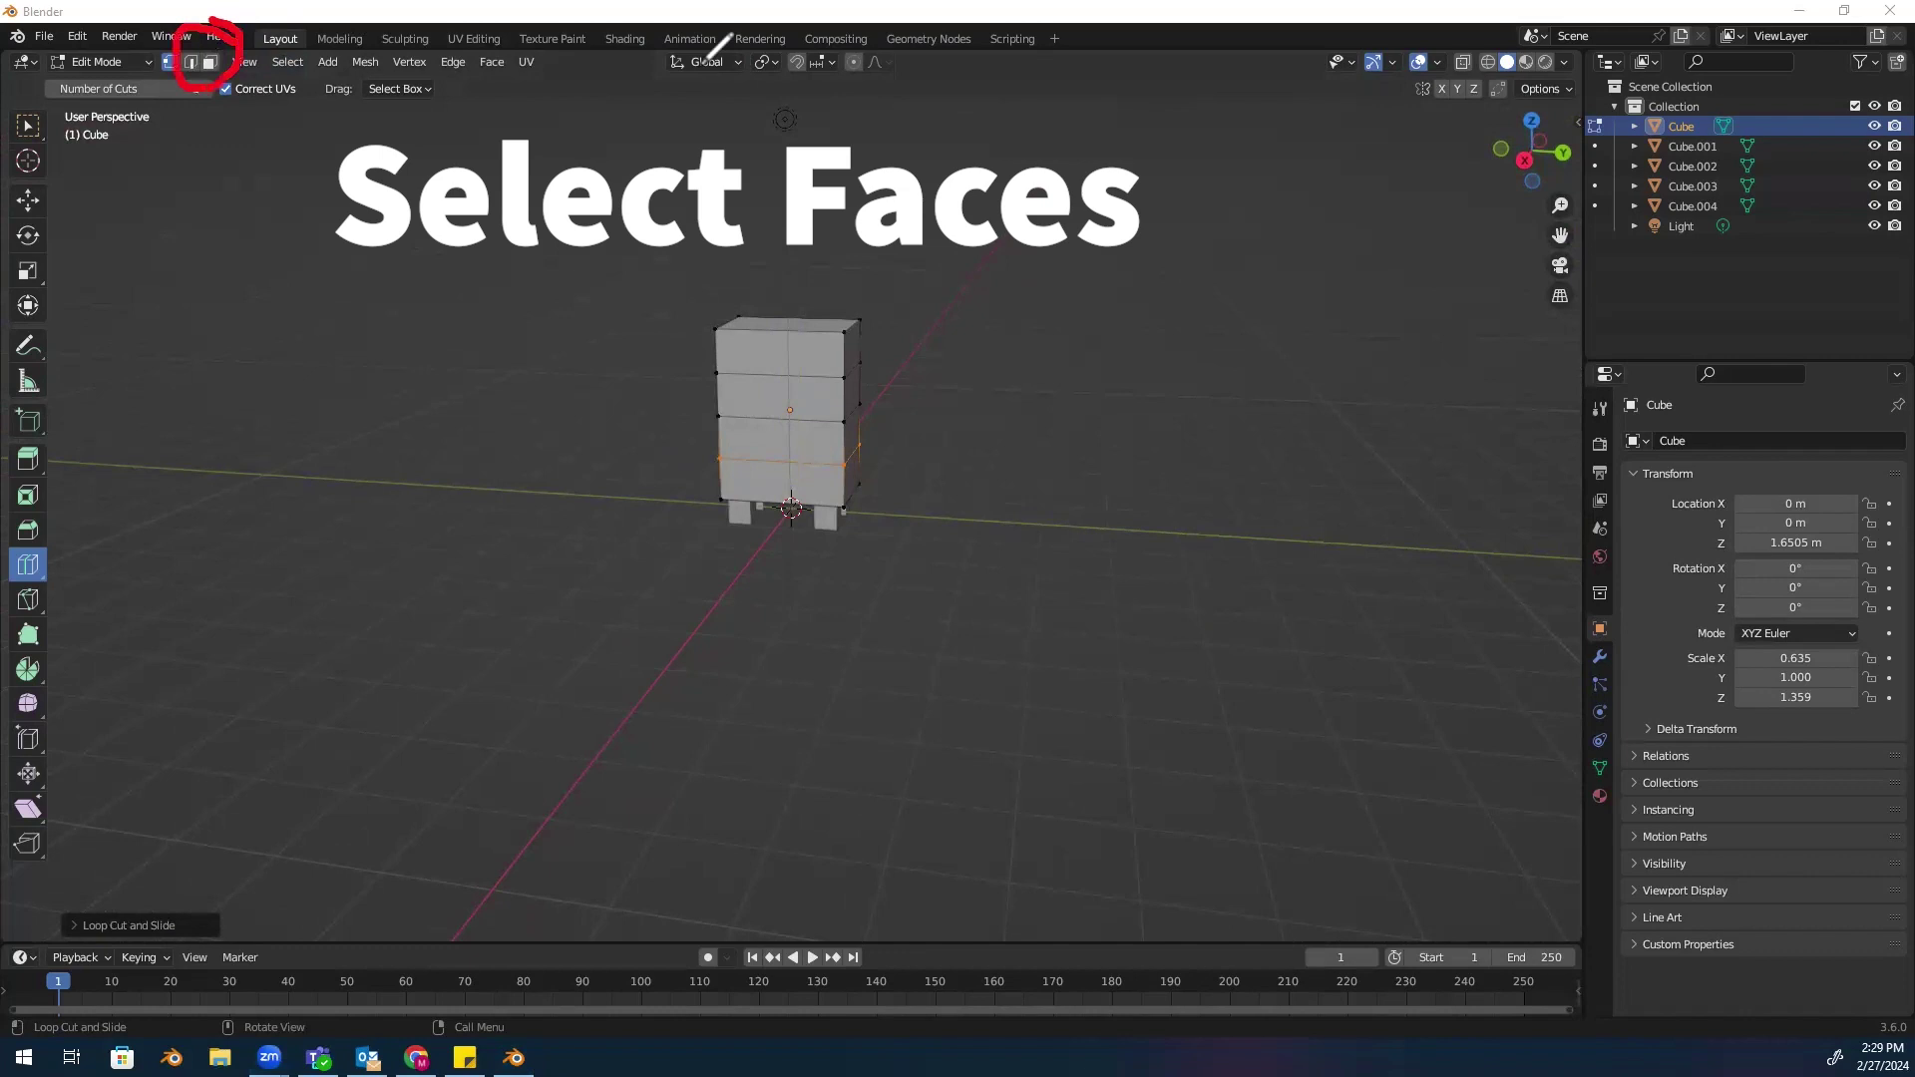
pyautogui.click(210, 62)
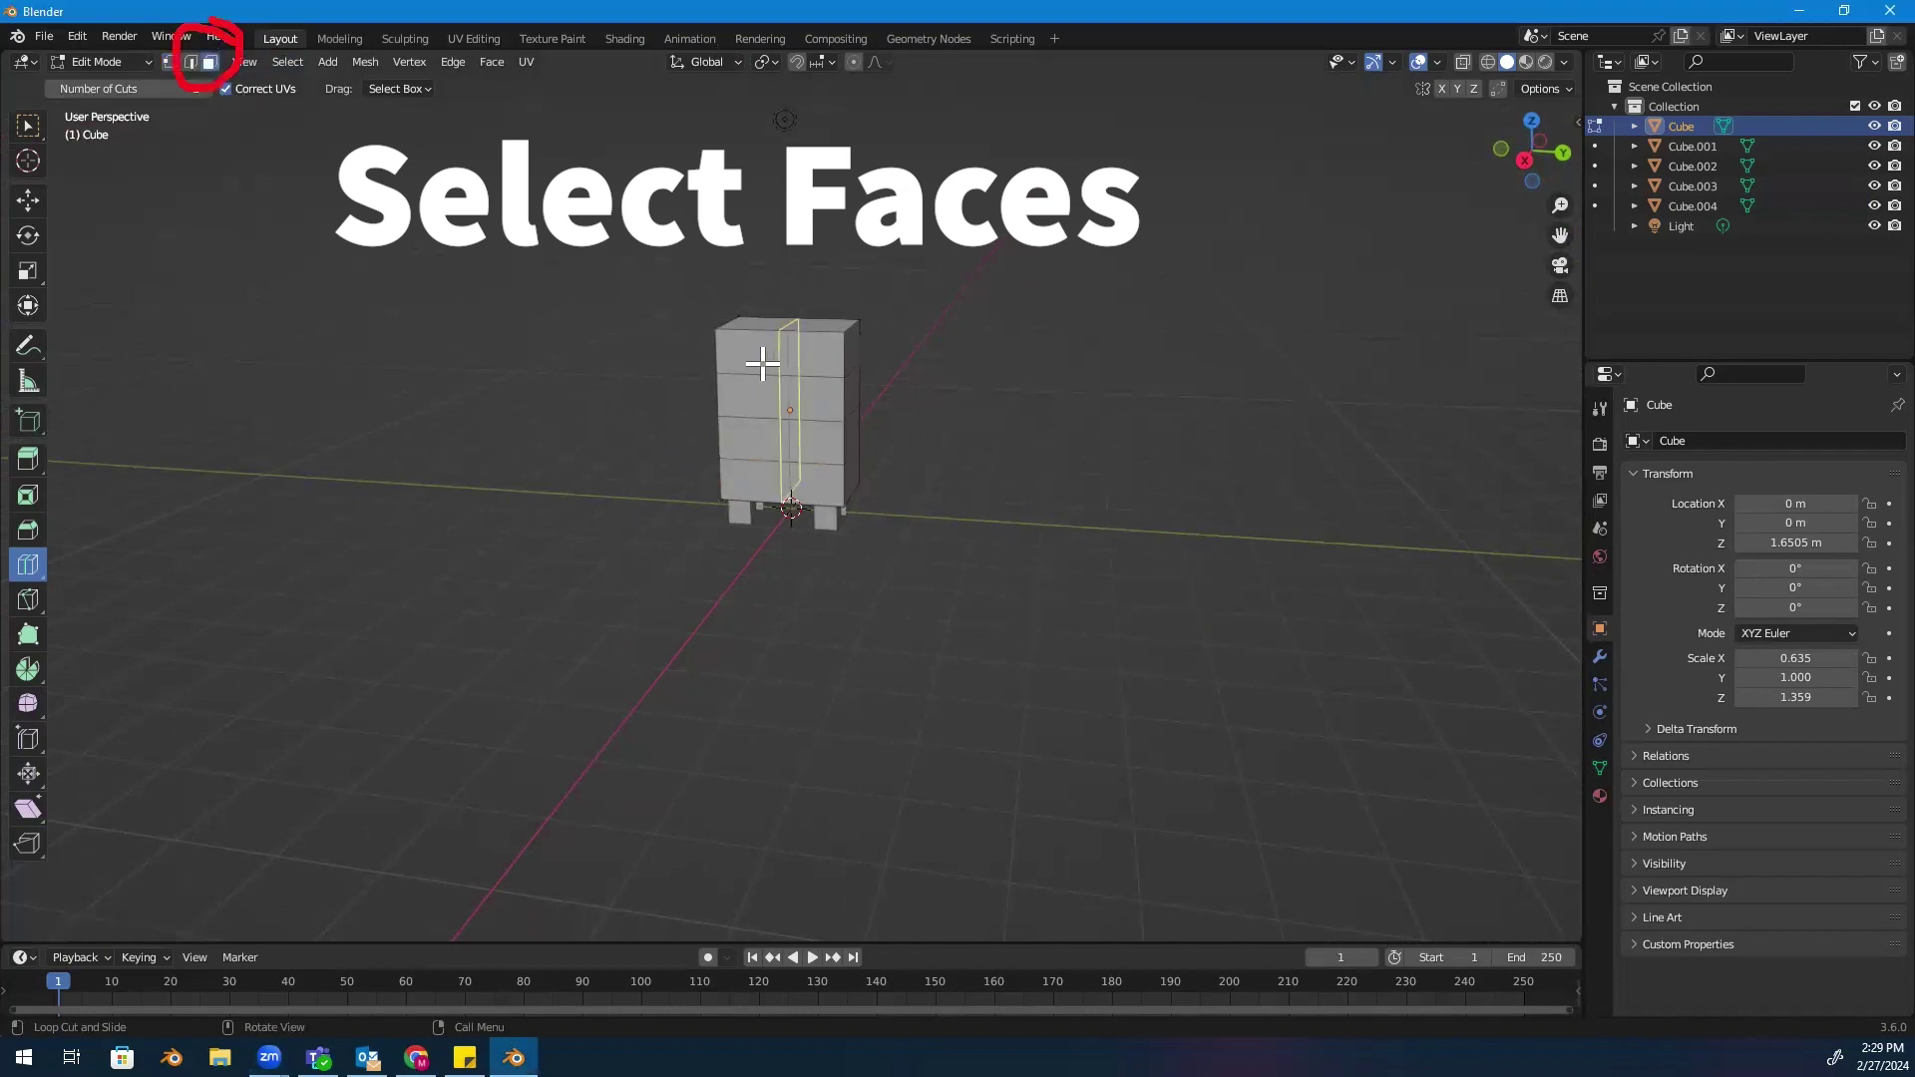
pyautogui.click(21, 130)
# Select the top front drawer face on the dresser body
pyautogui.click(765, 348)
pyautogui.click(772, 398)
pyautogui.click(772, 443)
pyautogui.click(772, 485)
pyautogui.click(760, 359)
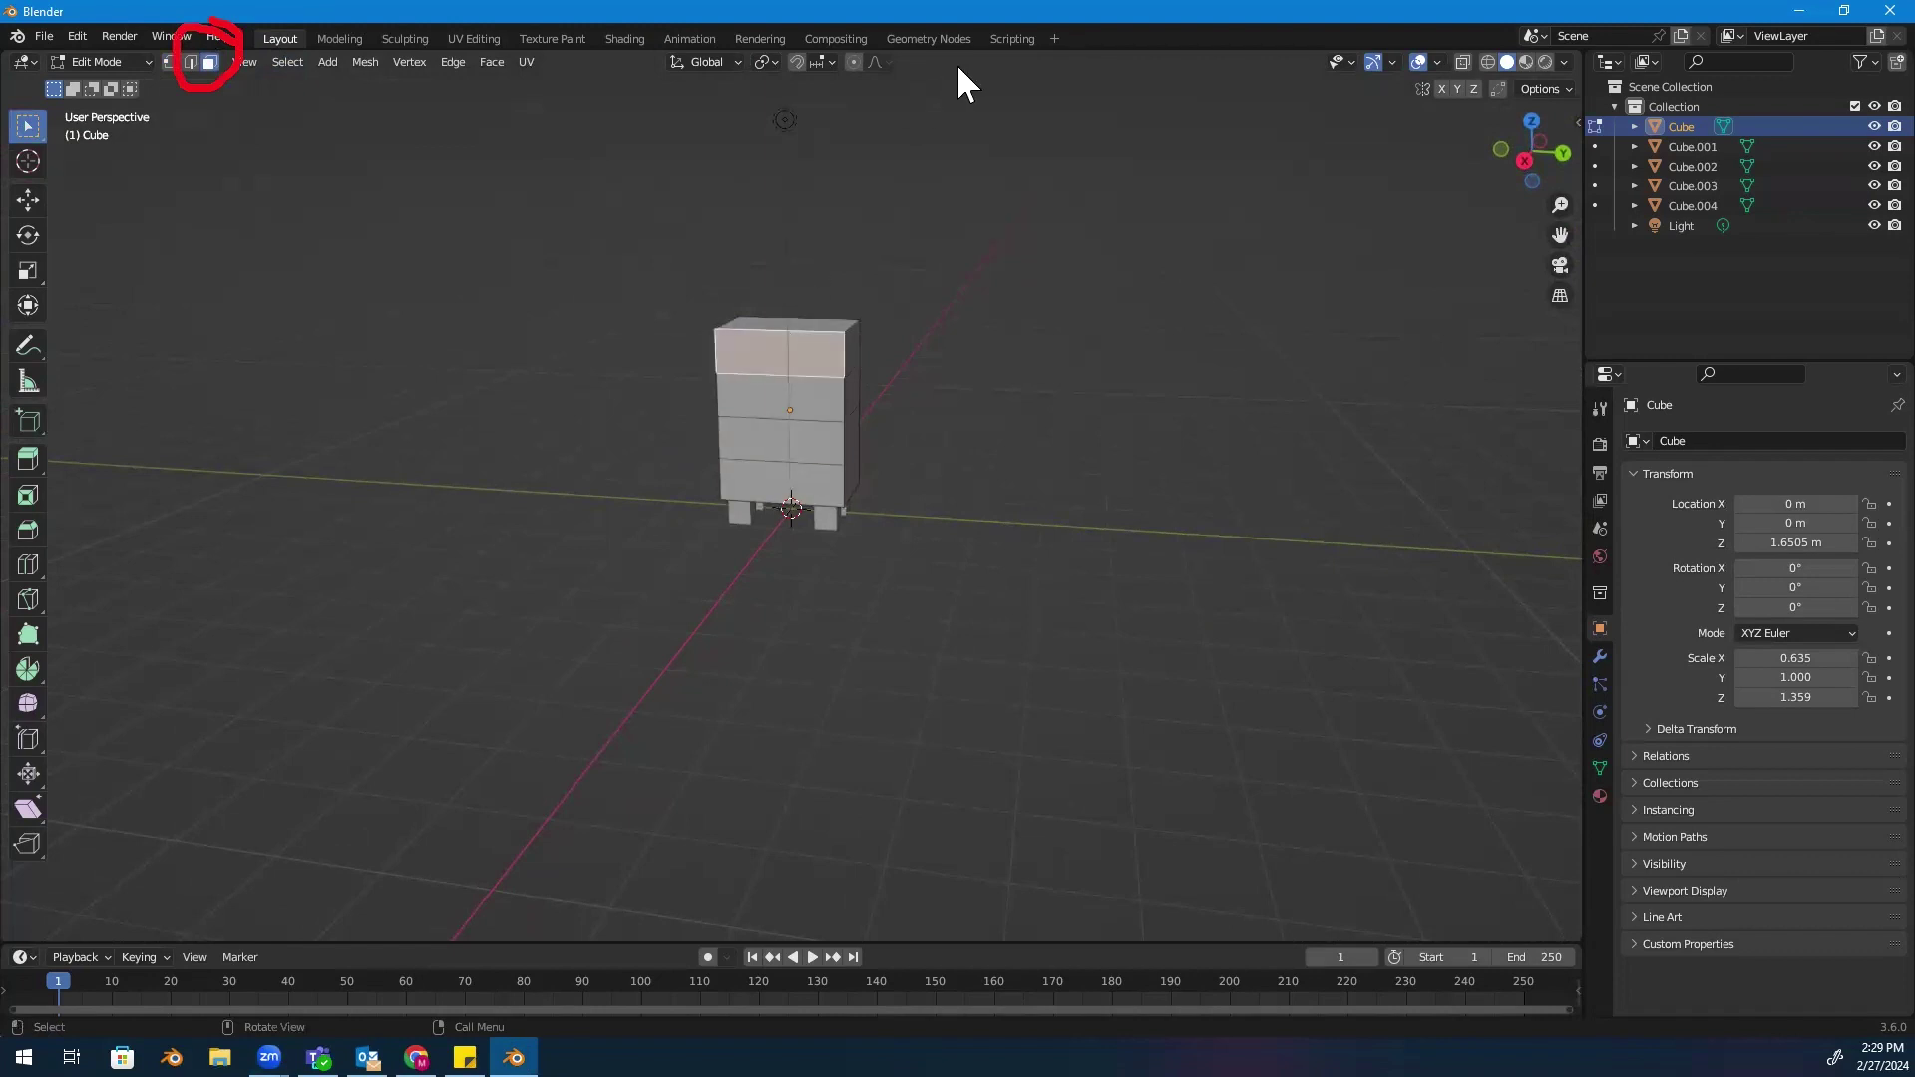
# Inset the top and second drawer front faces
pyautogui.click(33, 487)
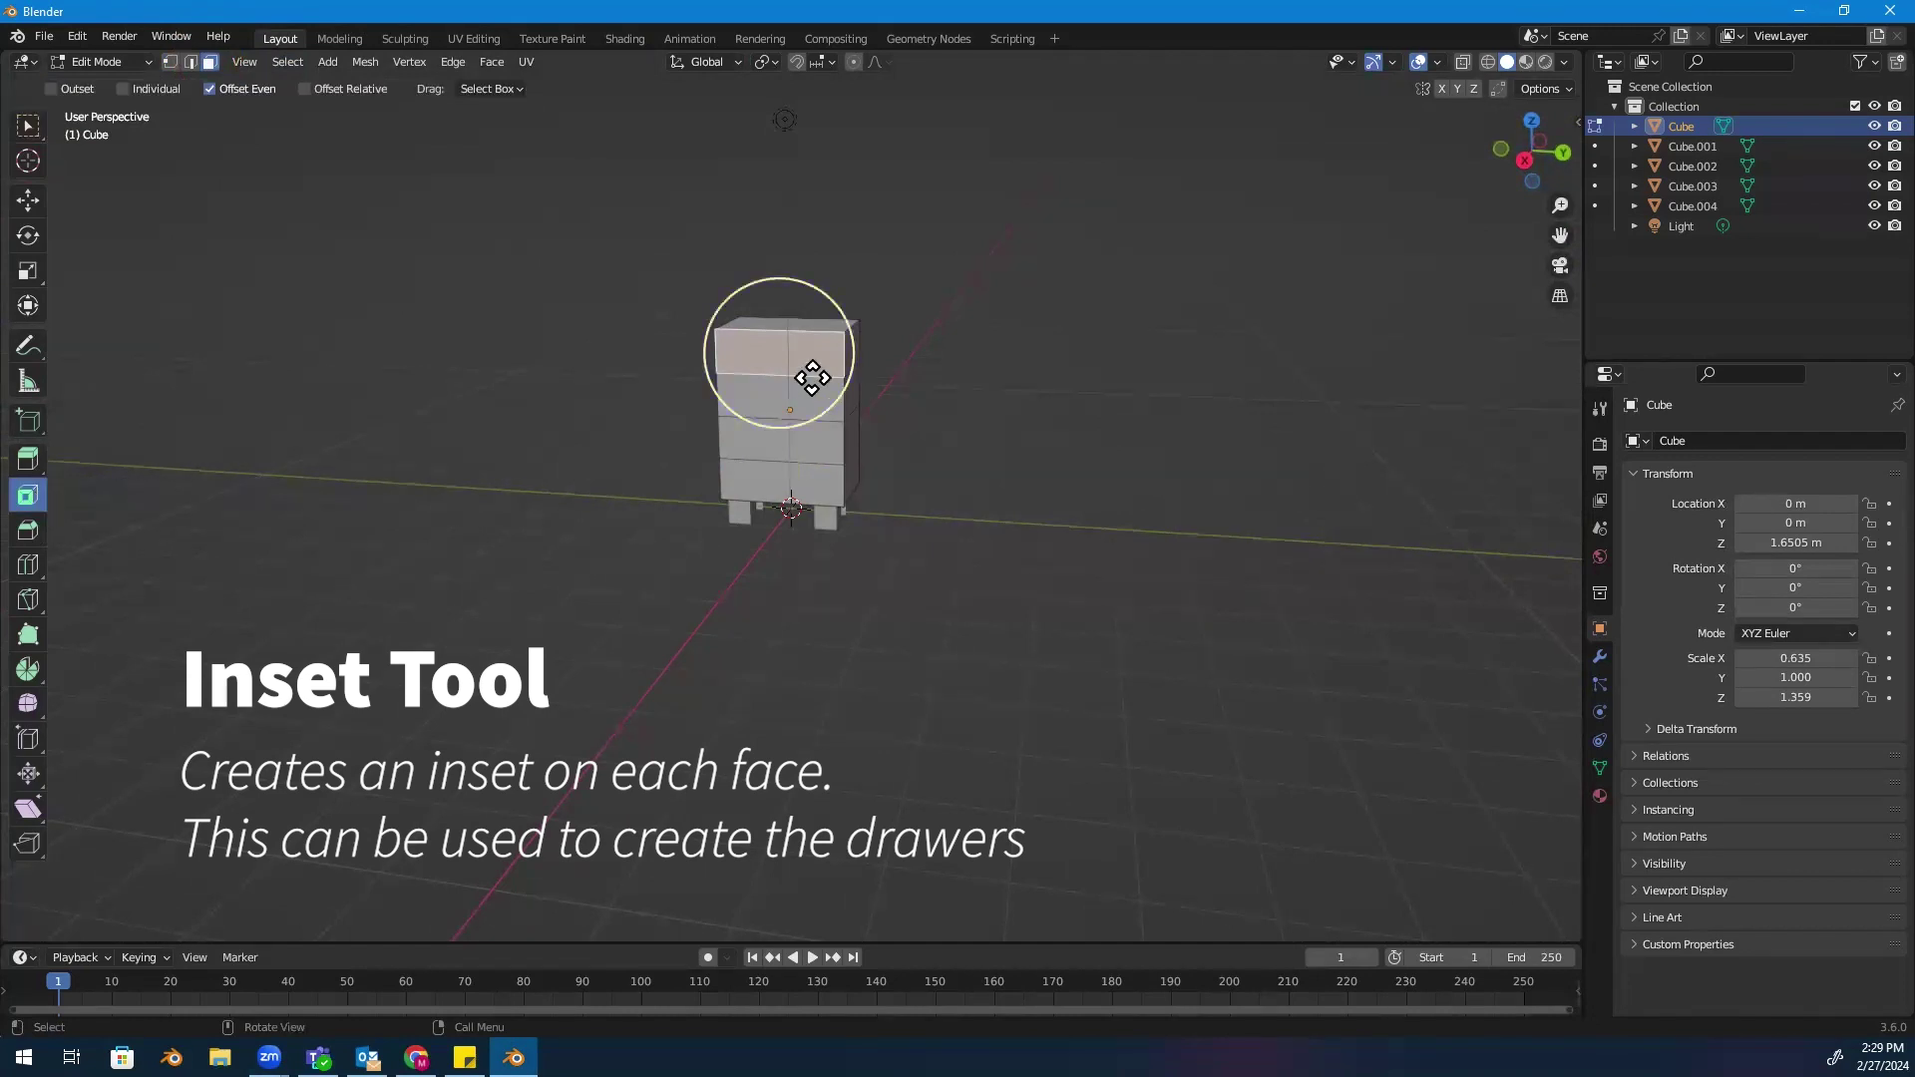
pyautogui.moveTo(804, 363); pyautogui.dragTo(796, 359)
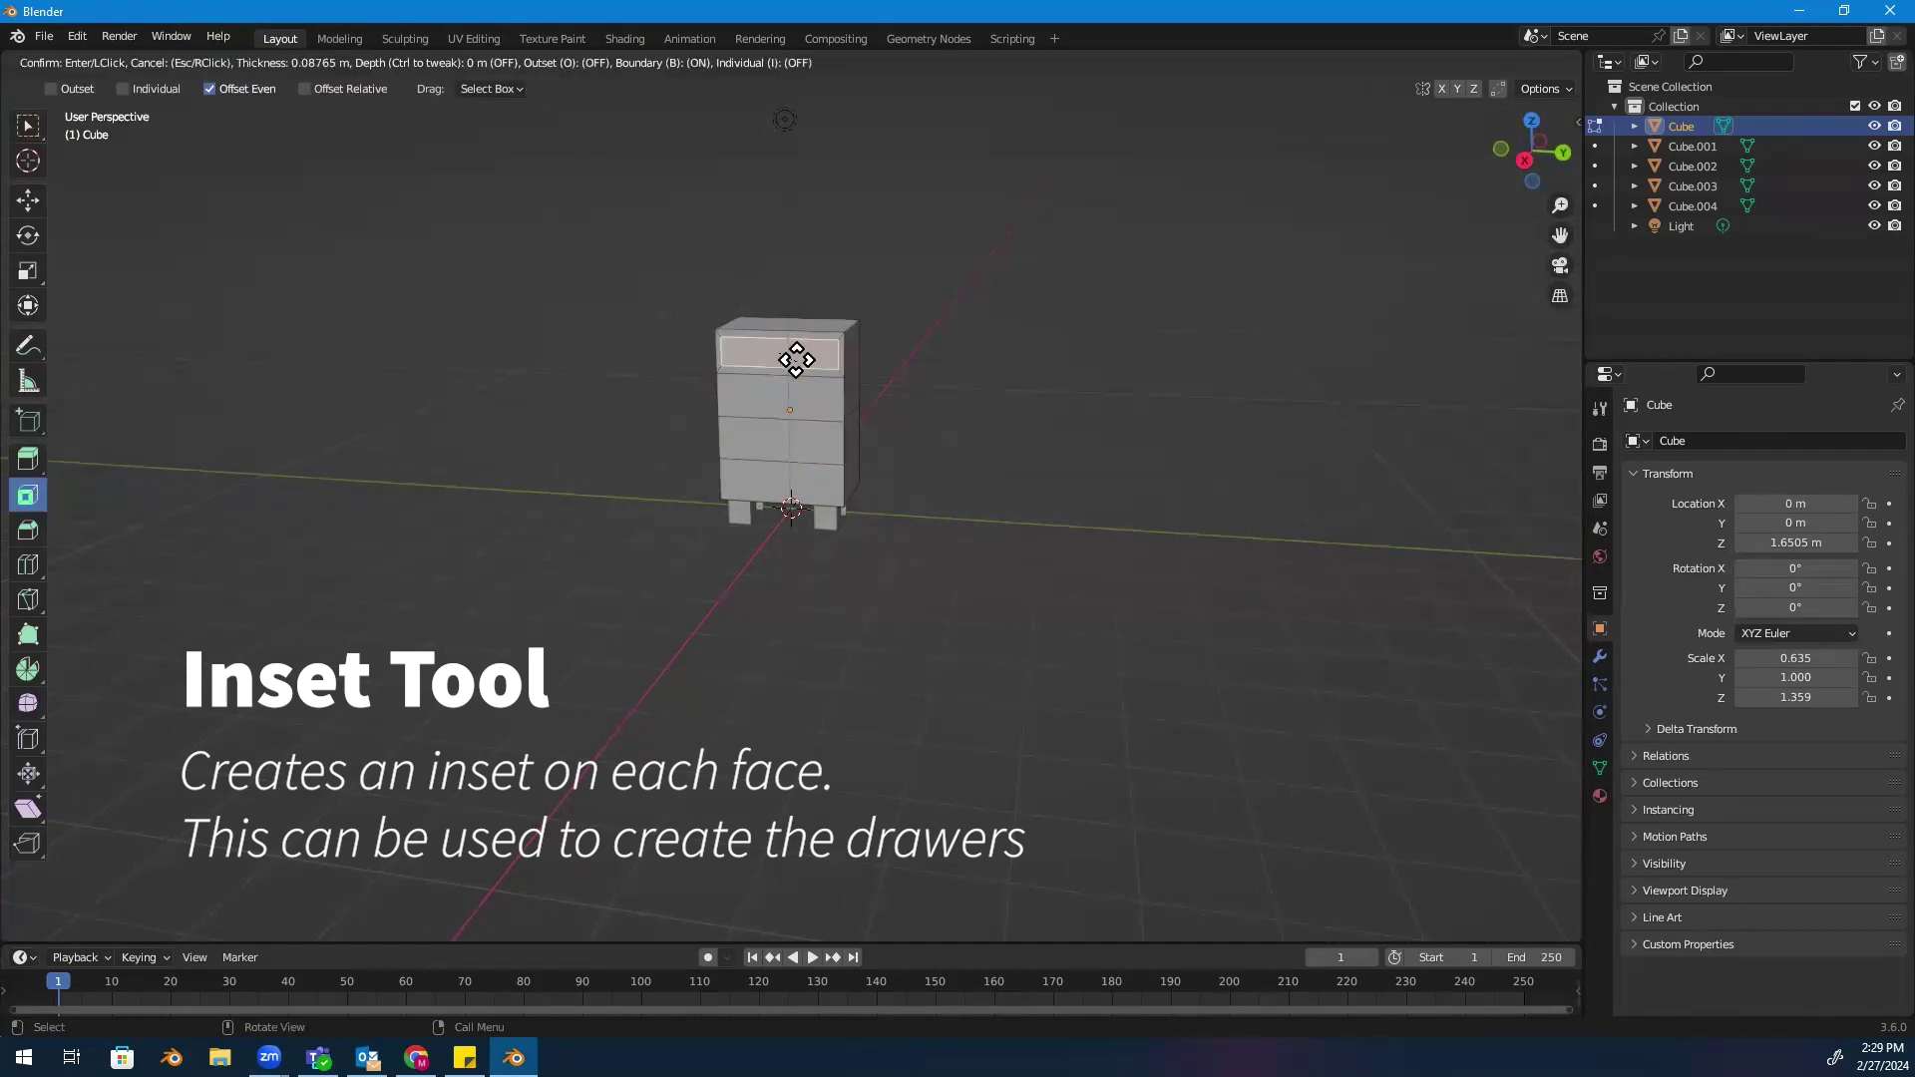
pyautogui.click(796, 359)
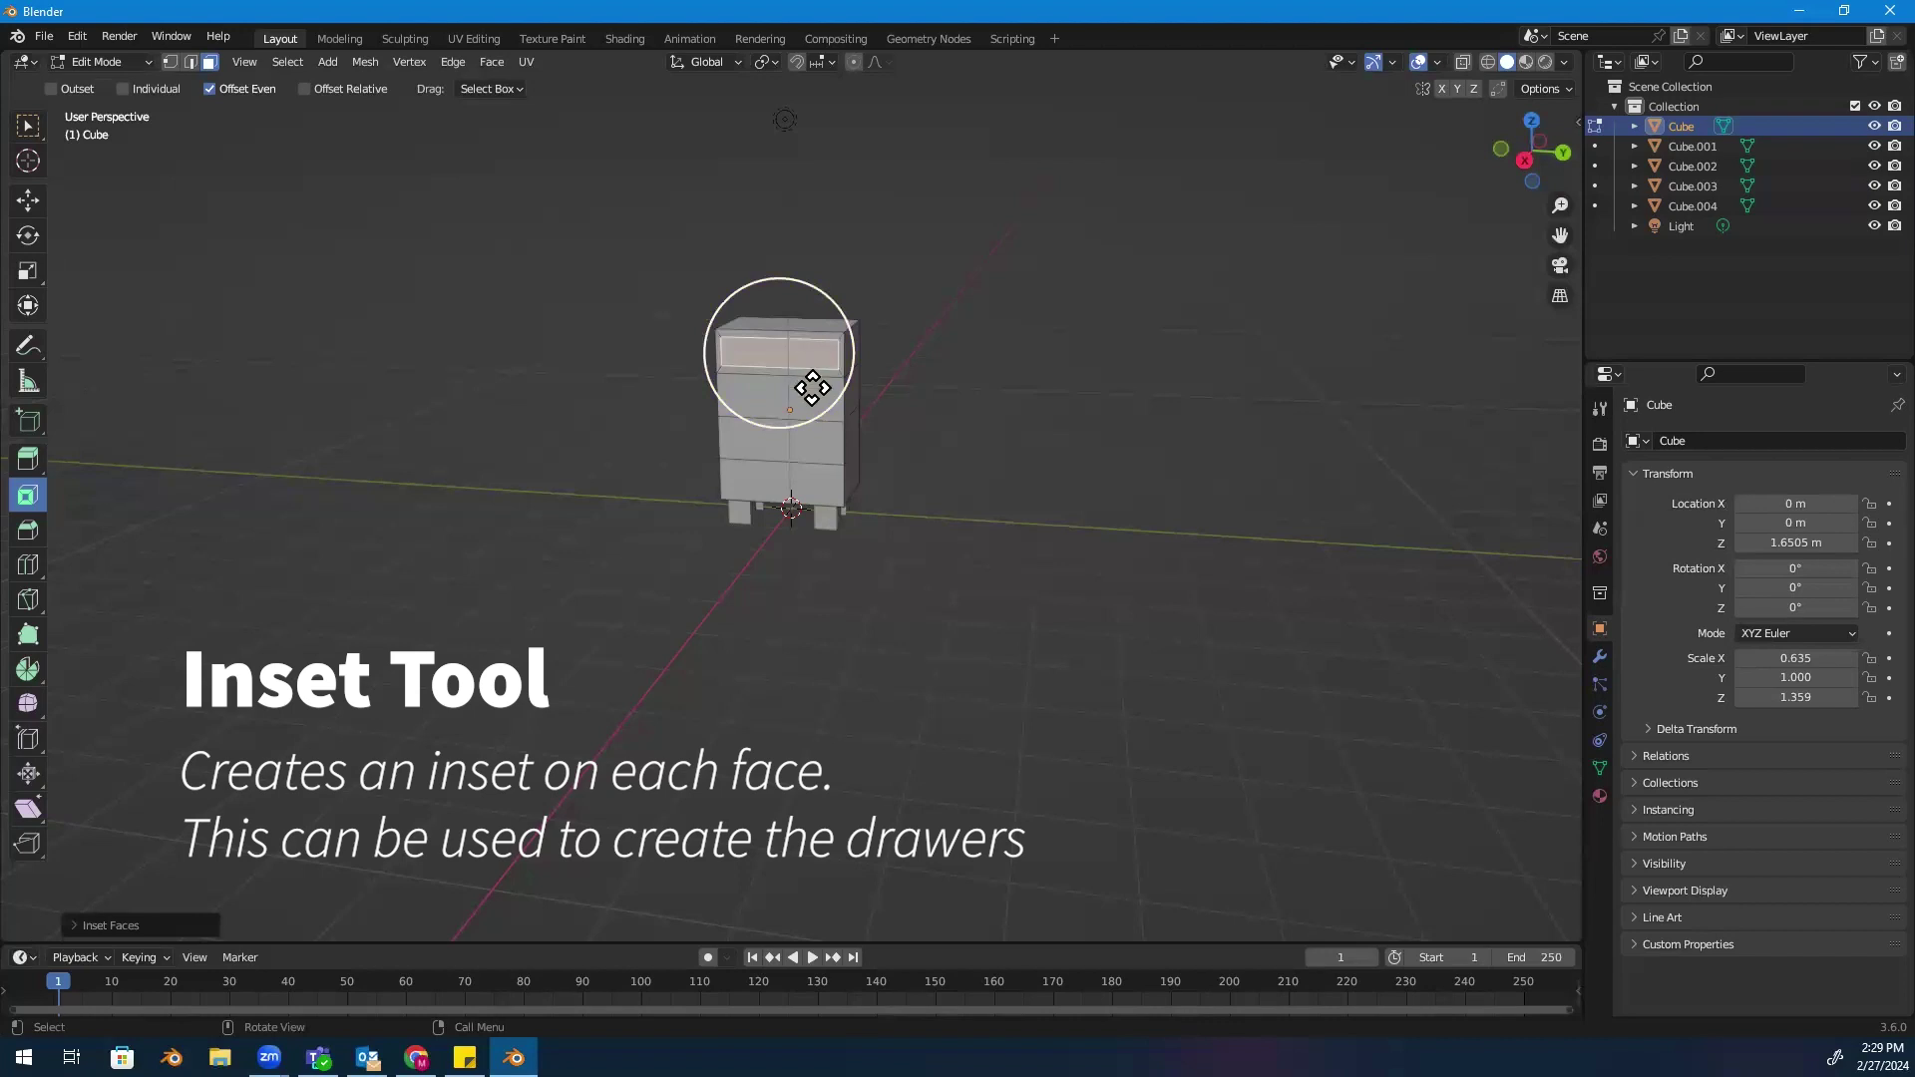
pyautogui.click(813, 388)
pyautogui.moveTo(830, 388); pyautogui.dragTo(822, 385)
pyautogui.press('c')
# Inset the third and bottom drawer front faces, then clear the selection
pyautogui.click(812, 440)
pyautogui.scroll(3, 888, 475)
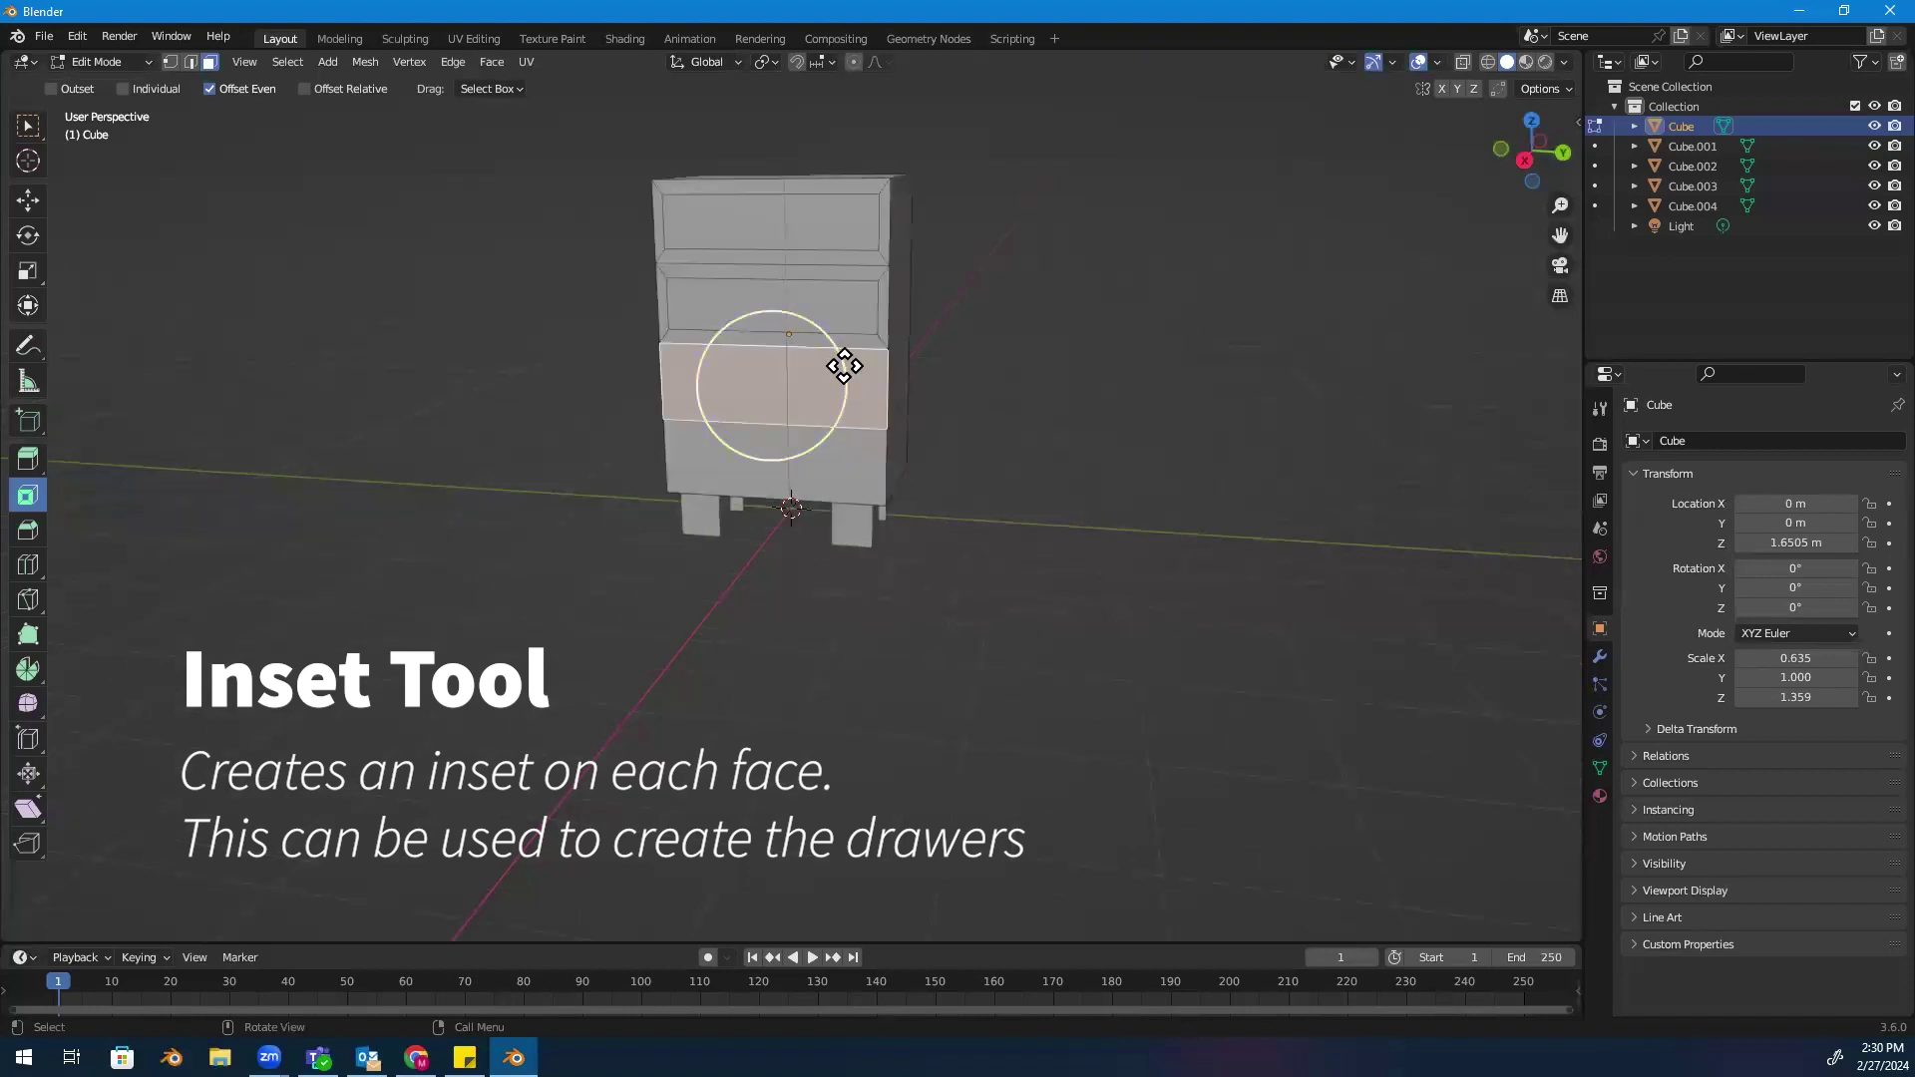
pyautogui.press('Escape')
pyautogui.moveTo(841, 378); pyautogui.dragTo(850, 440)
pyautogui.press('c')
pyautogui.click(774, 461)
pyautogui.press('Escape')
pyautogui.press('c')
pyautogui.press('Escape')
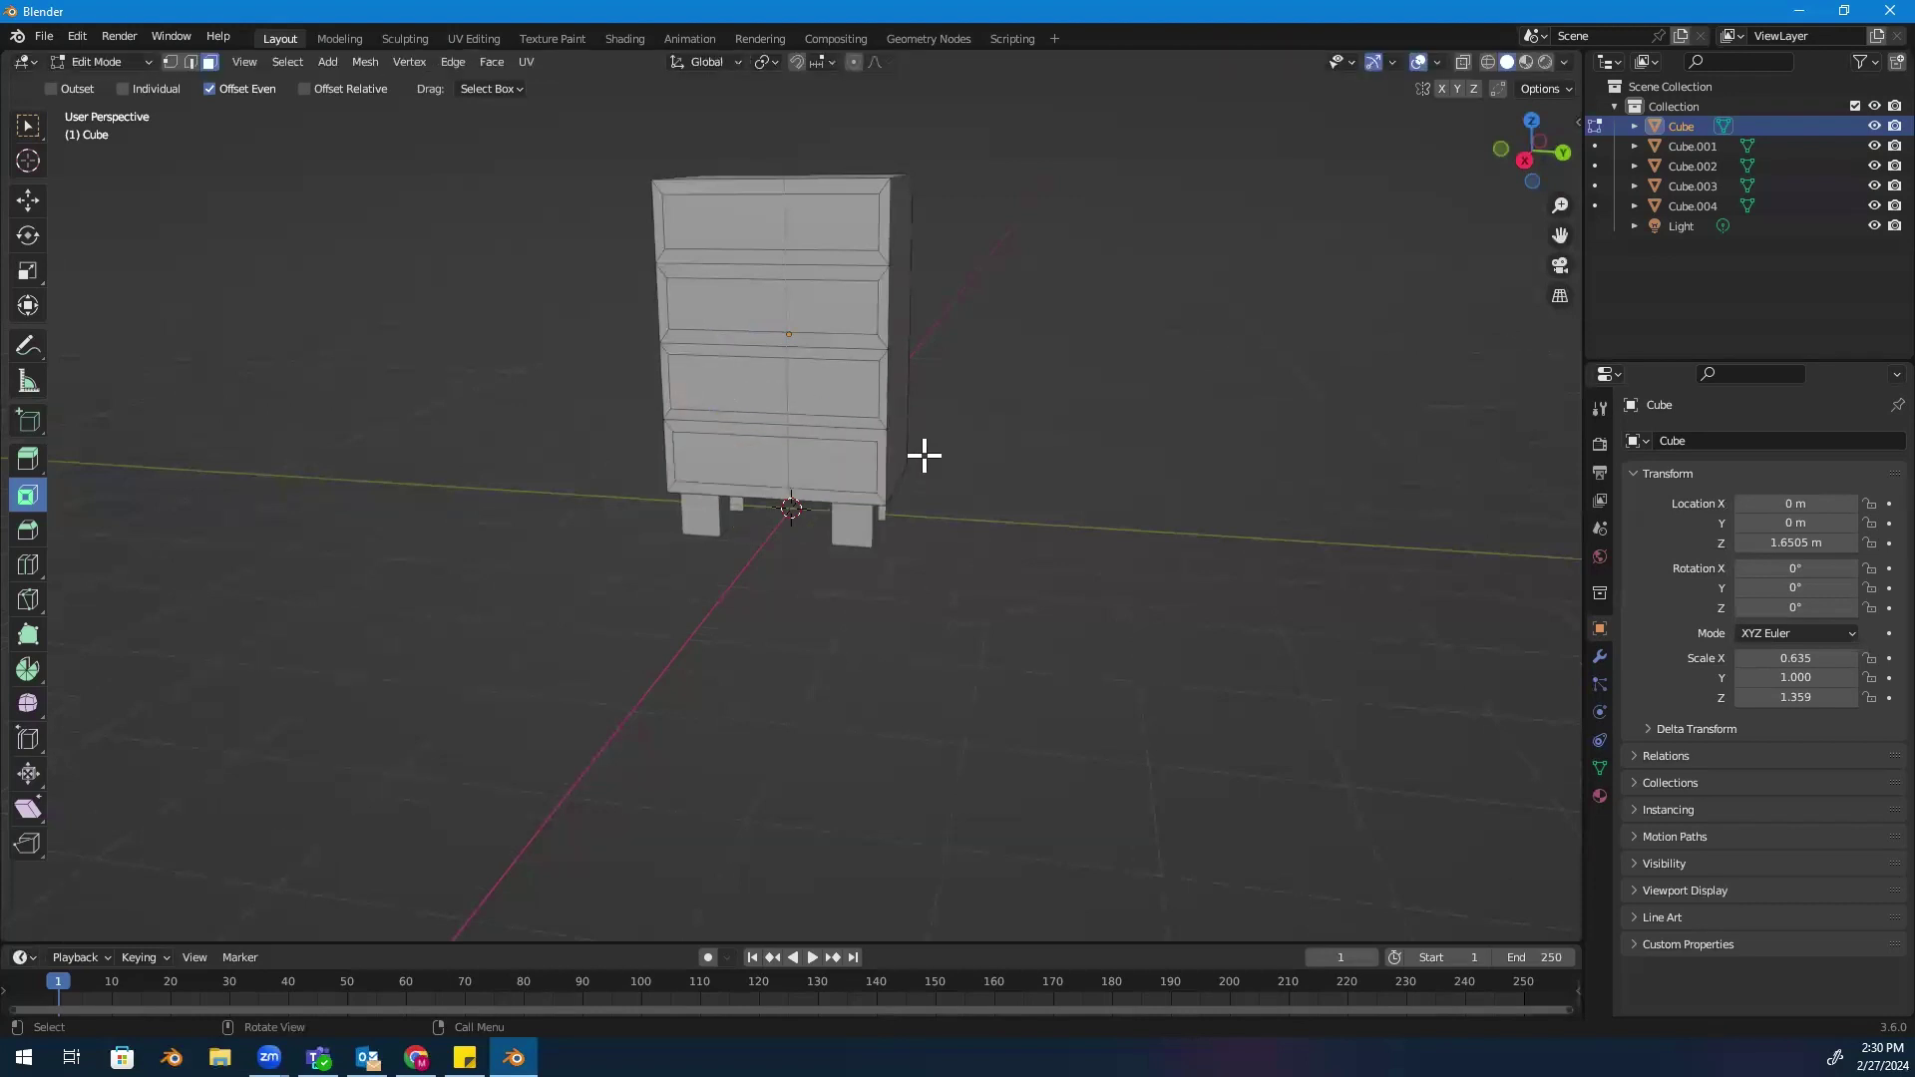
pyautogui.moveTo(924, 453); pyautogui.dragTo(785, 243, button='middle')
pyautogui.press('c')
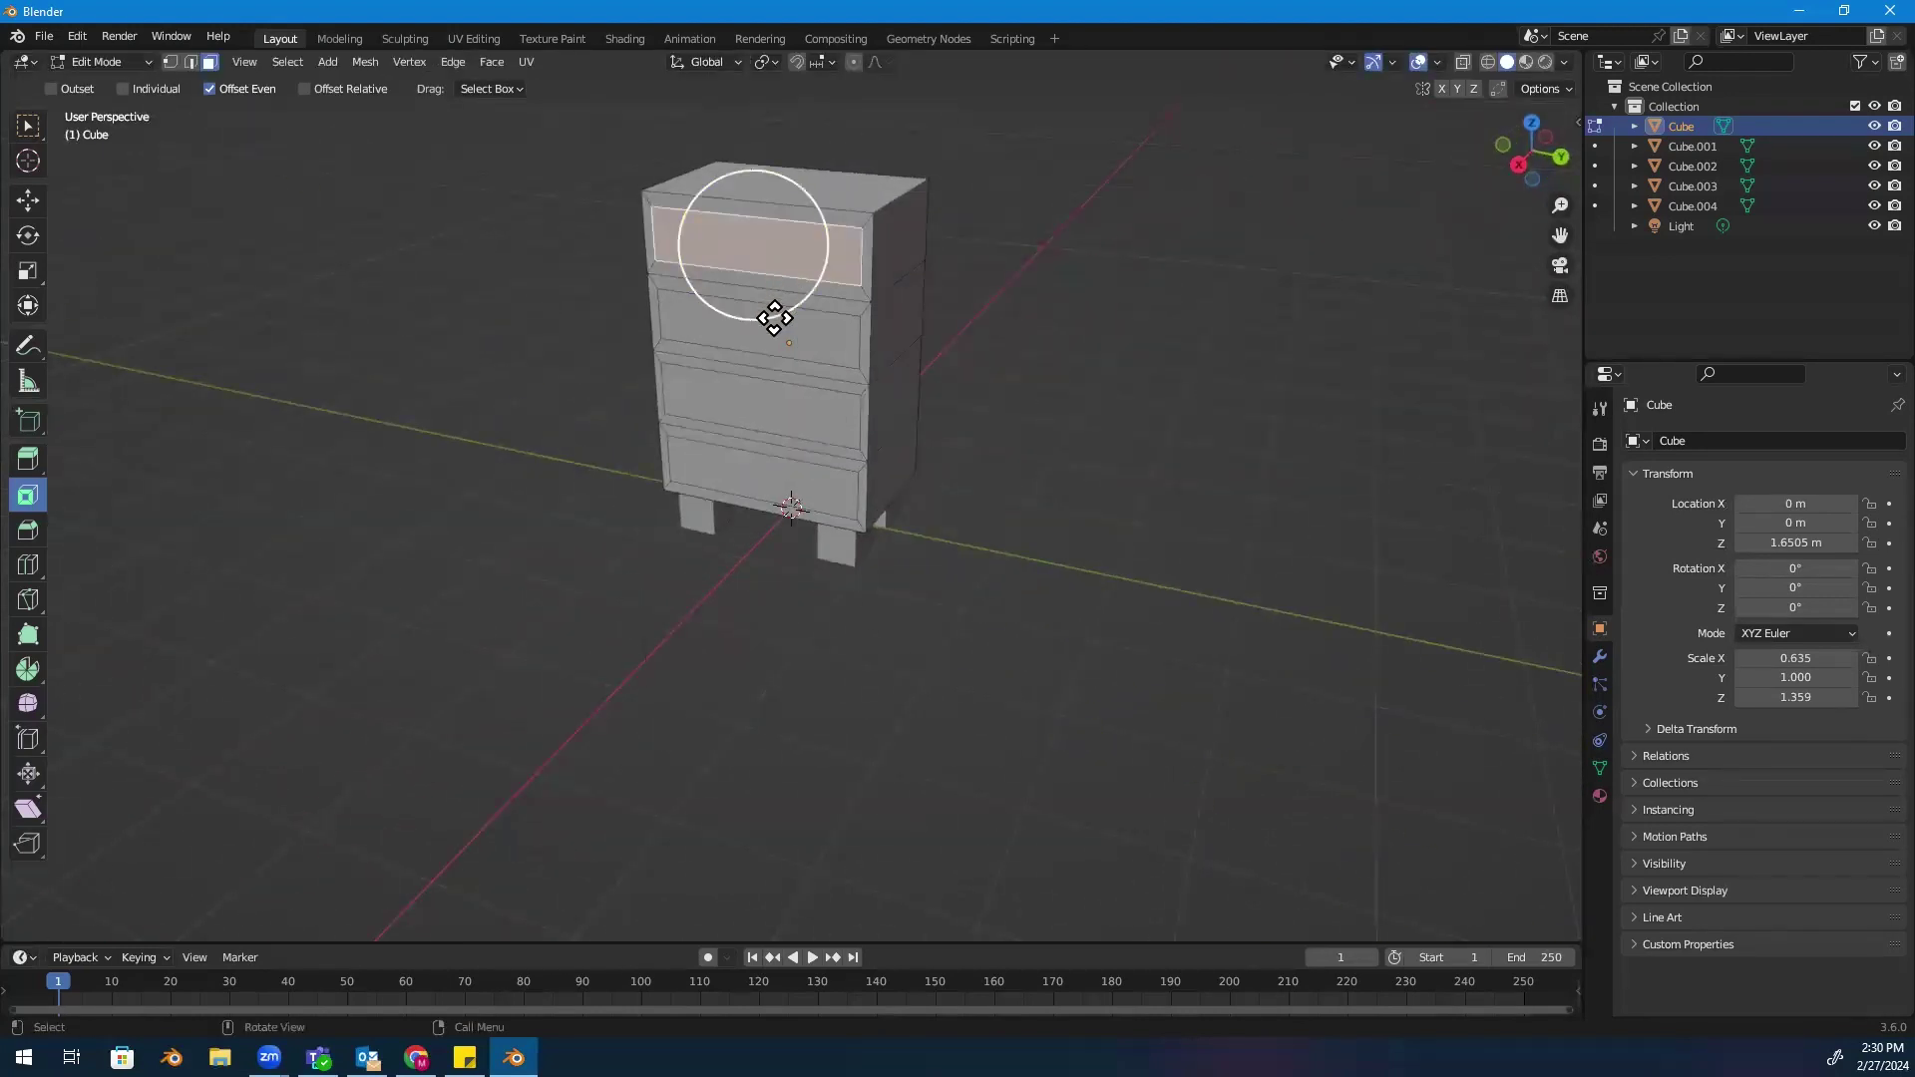
# Extrude the top drawer panel outward, cancelling a stray inset on the second drawer
pyautogui.press('Escape')
pyautogui.click(776, 248)
pyautogui.press('e')
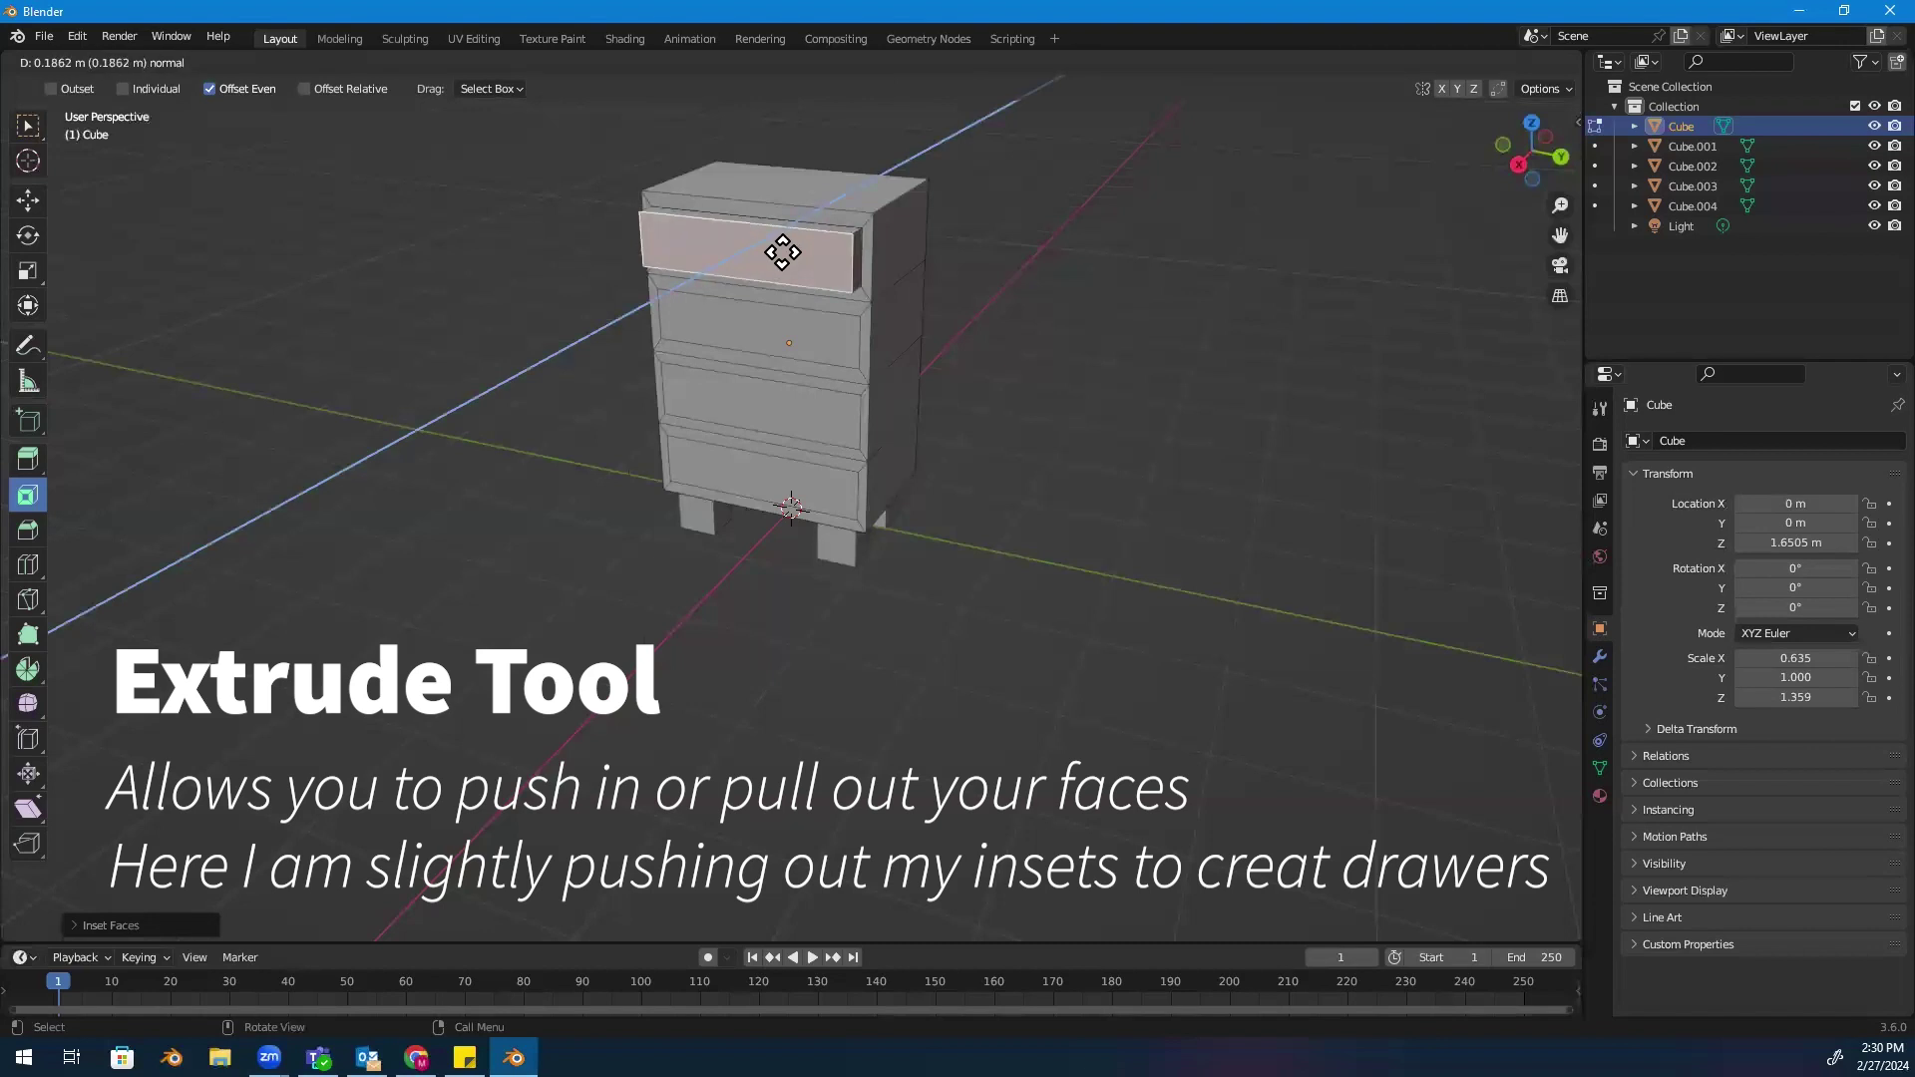
pyautogui.click(781, 249)
pyautogui.press('c')
pyautogui.click(794, 331)
pyautogui.press('Escape')
pyautogui.press('i')
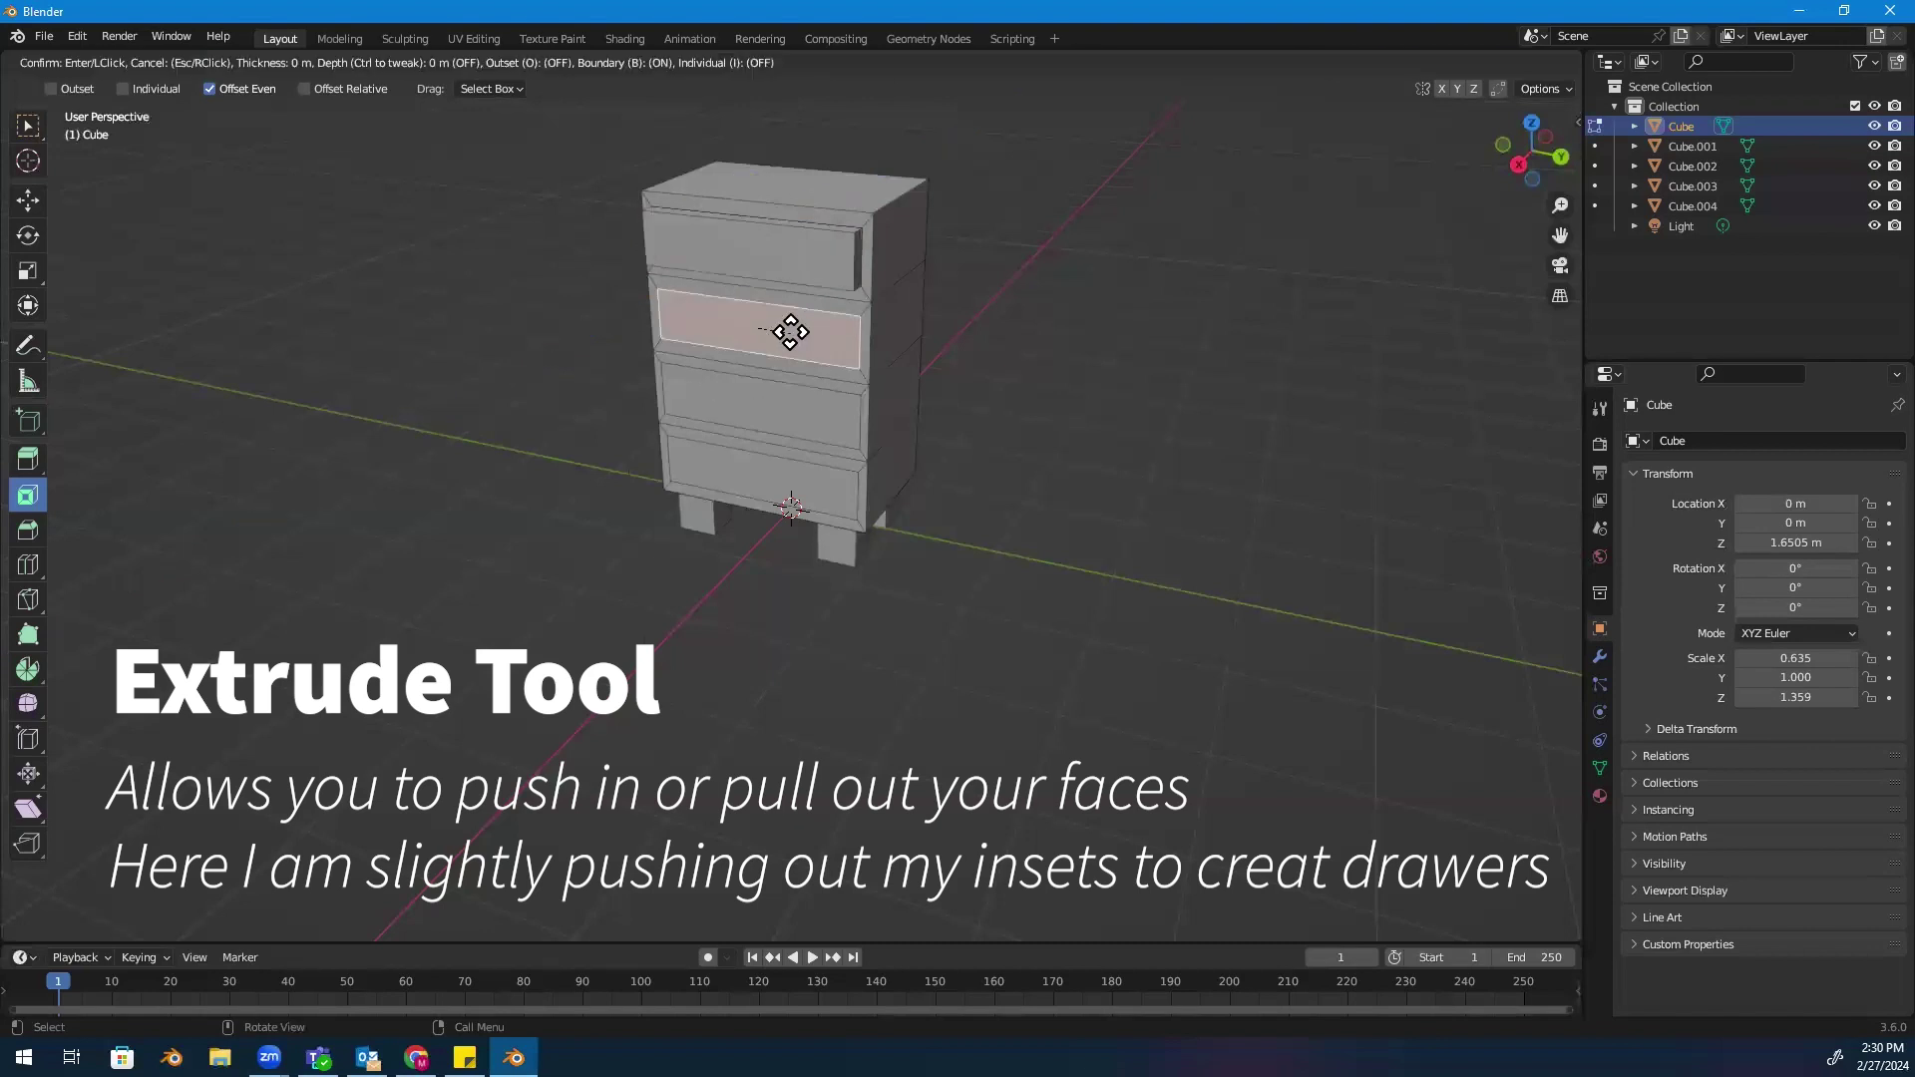
pyautogui.press('Escape')
pyautogui.press('c')
pyautogui.click(76, 36)
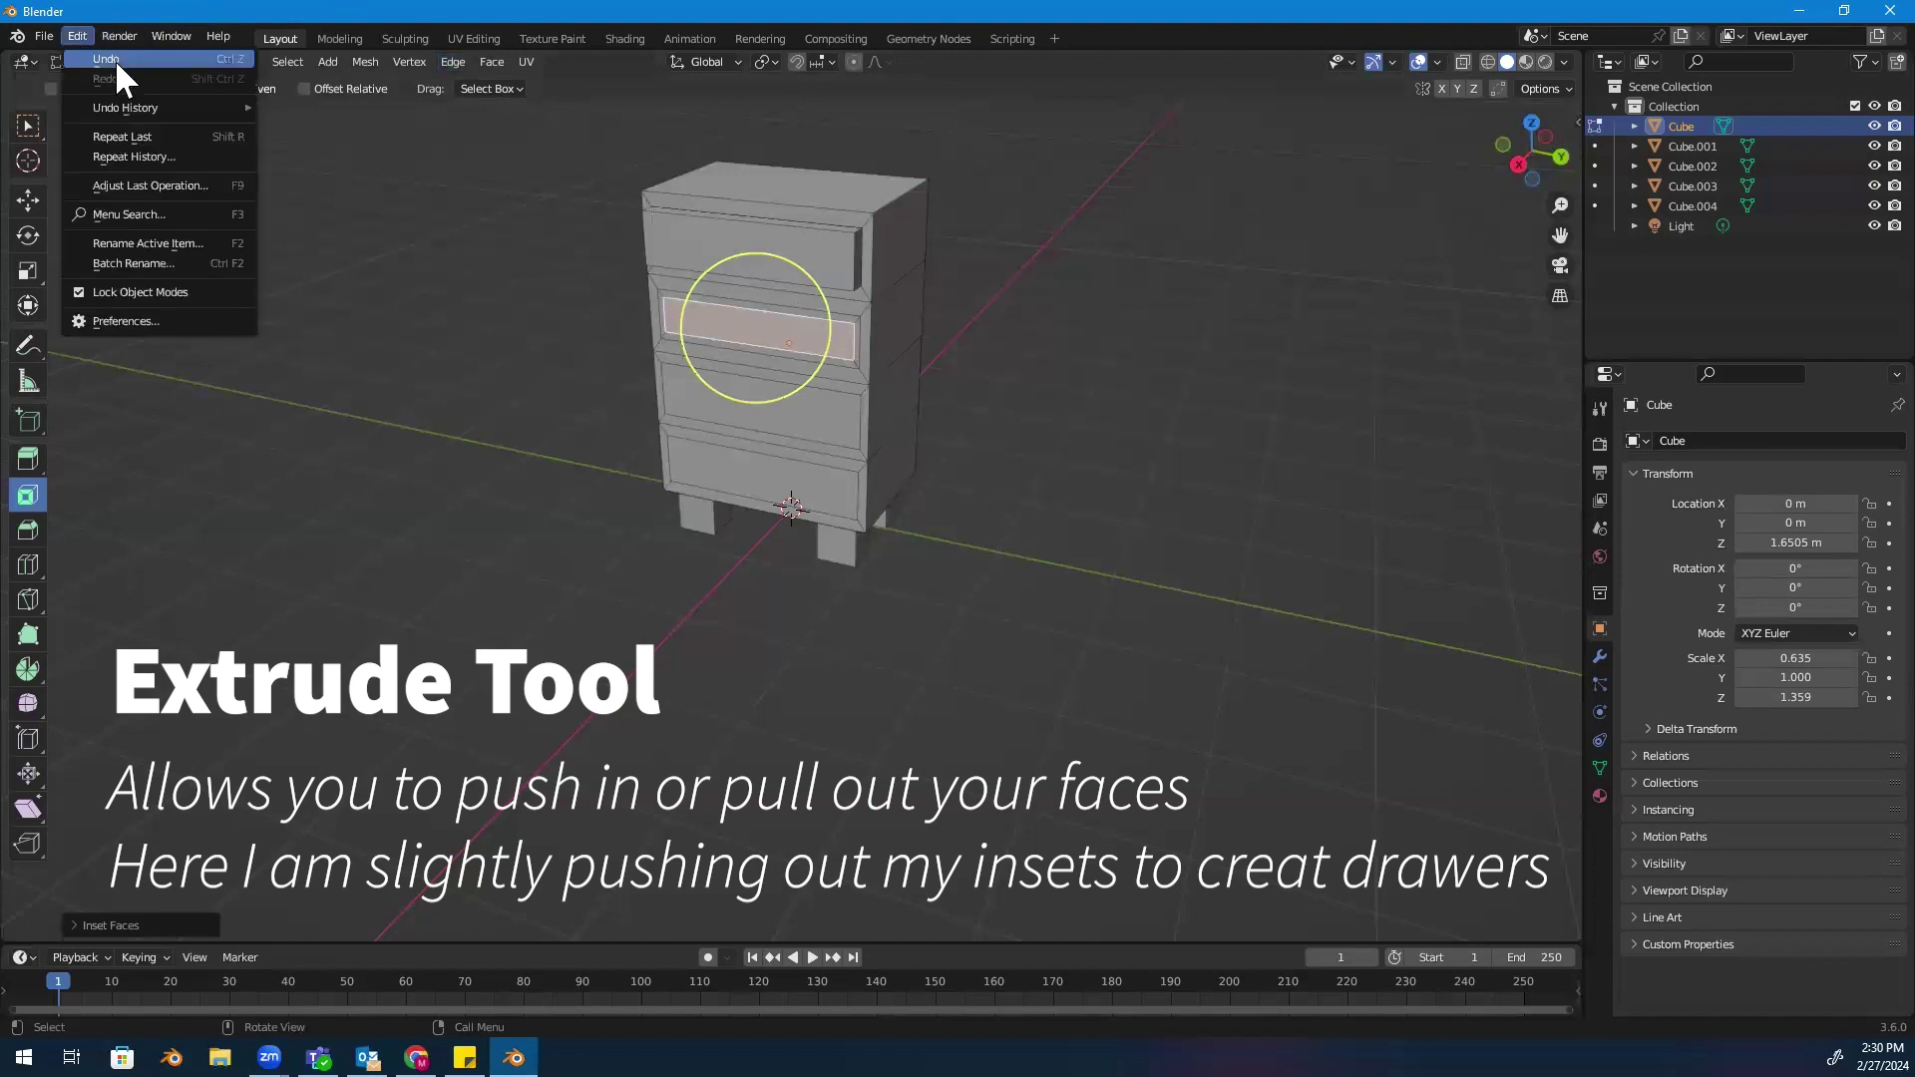
# Extrude the second drawer panel slightly and pull the bottom drawer far out open
pyautogui.click(27, 461)
pyautogui.moveTo(721, 354); pyautogui.dragTo(718, 440)
pyautogui.click(726, 431)
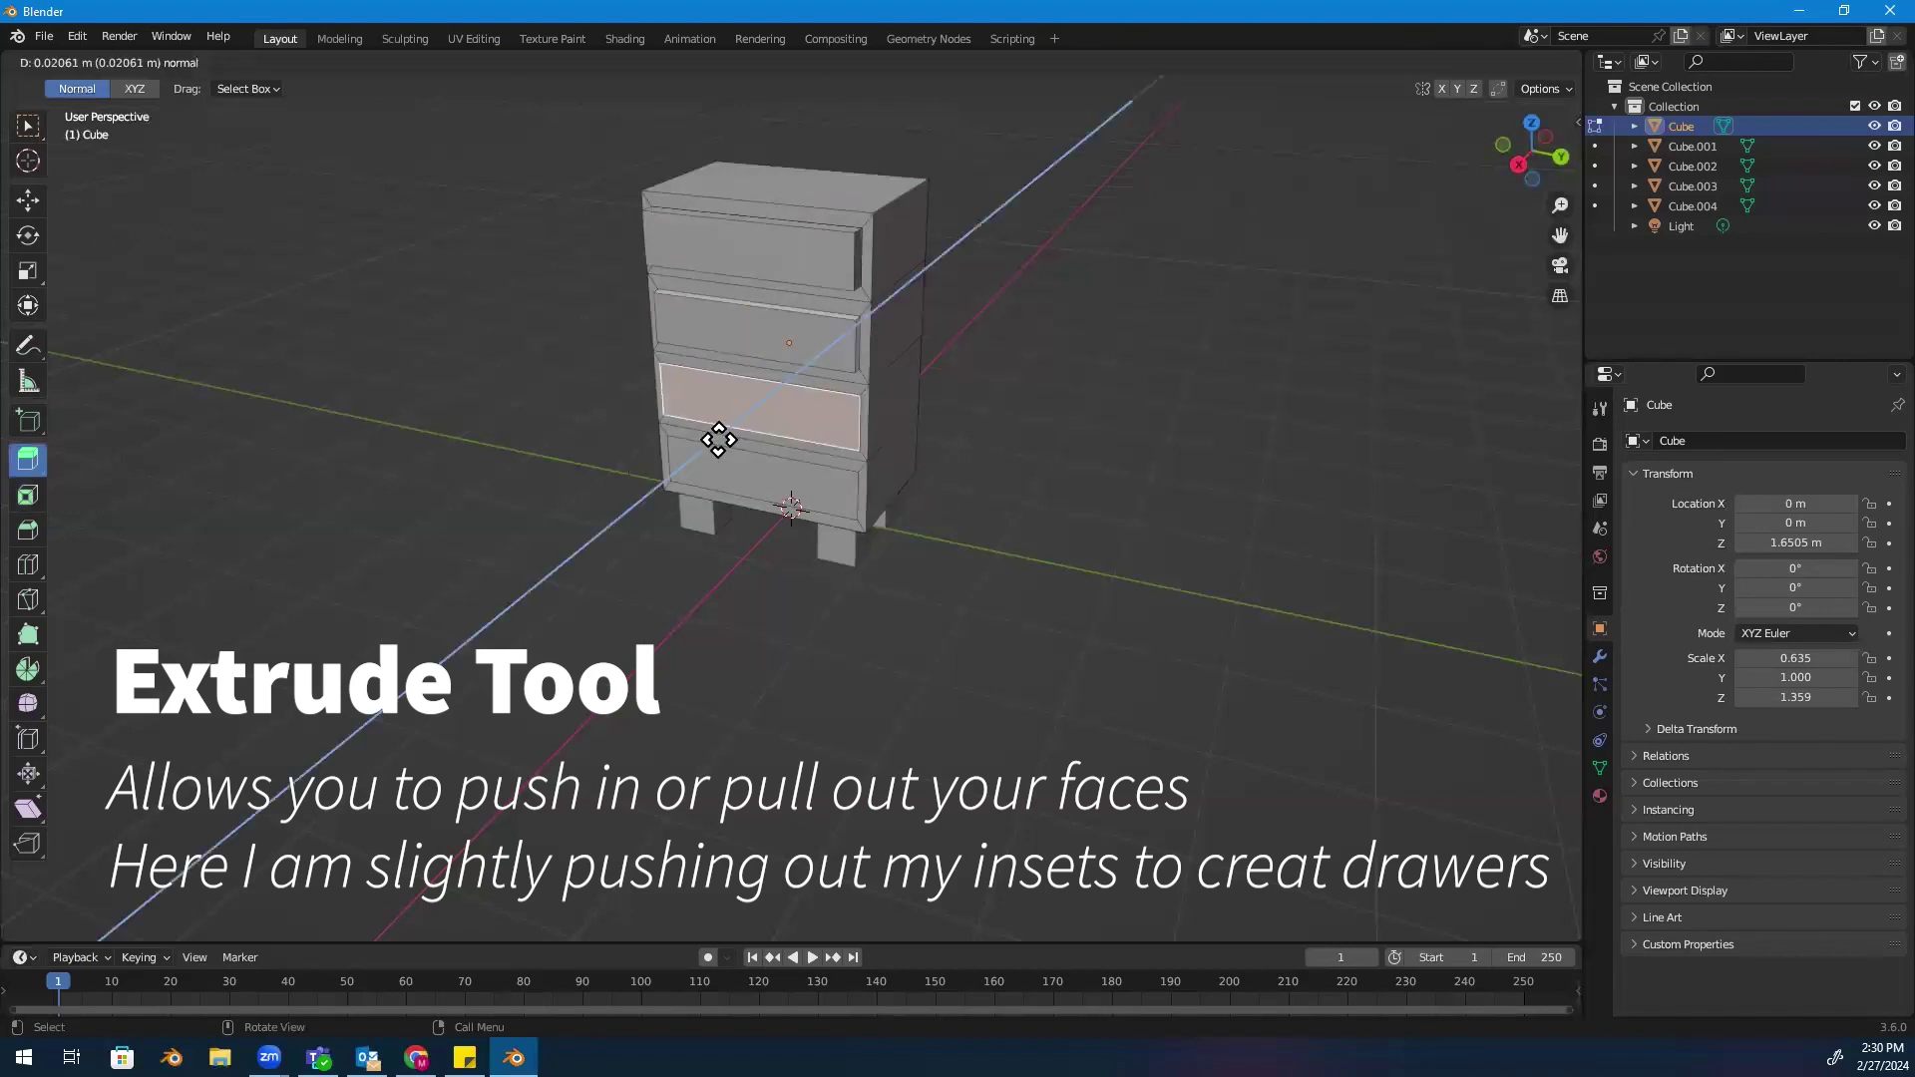
pyautogui.click(758, 494)
pyautogui.moveTo(729, 510)
pyautogui.mouseDown()
pyautogui.moveTo(689, 539)
pyautogui.moveTo(876, 513)
pyautogui.mouseUp()
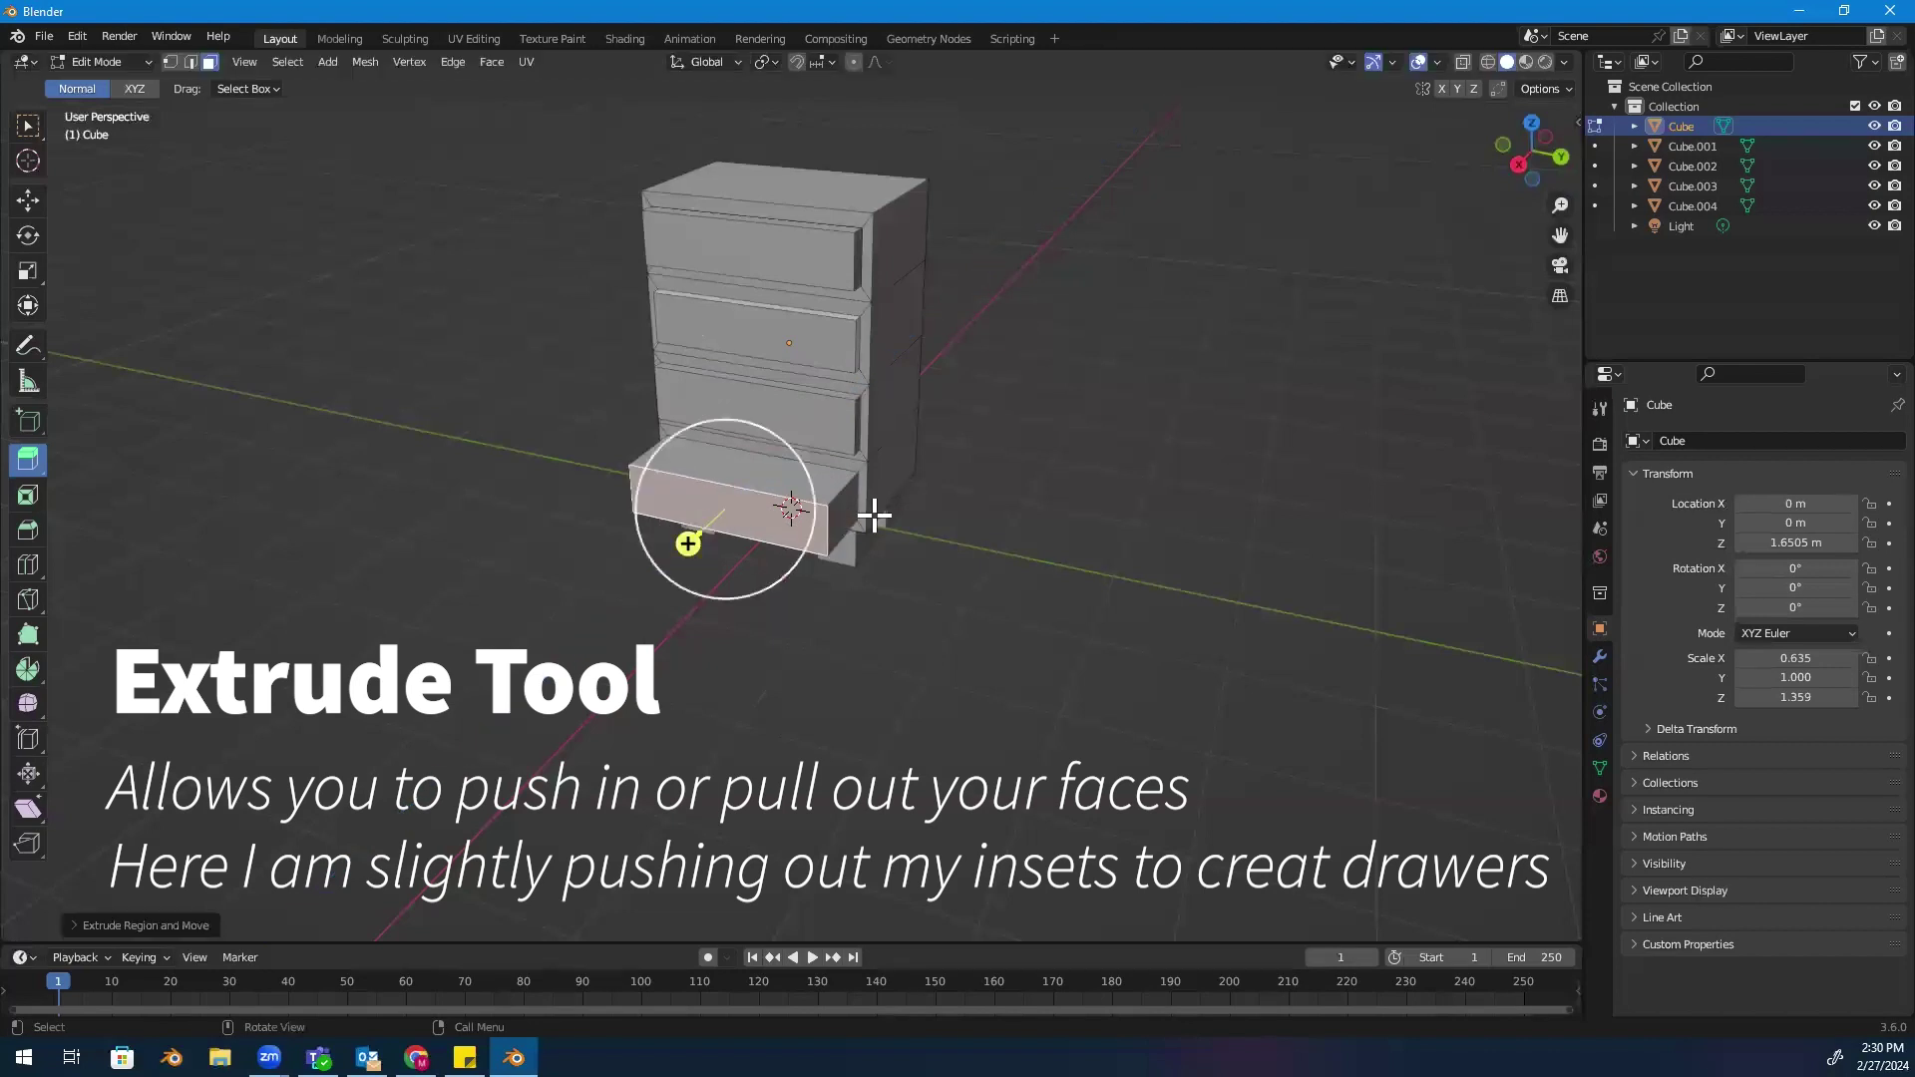
pyautogui.moveTo(924, 509)
pyautogui.mouseDown(button='middle')
pyautogui.moveTo(801, 504)
pyautogui.moveTo(877, 526)
pyautogui.moveTo(769, 334)
pyautogui.mouseUp(button='middle')
# Fine-tune how far the second and top drawer panels protrude, then select the open drawer
pyautogui.click(733, 334)
pyautogui.moveTo(669, 344); pyautogui.dragTo(644, 334)
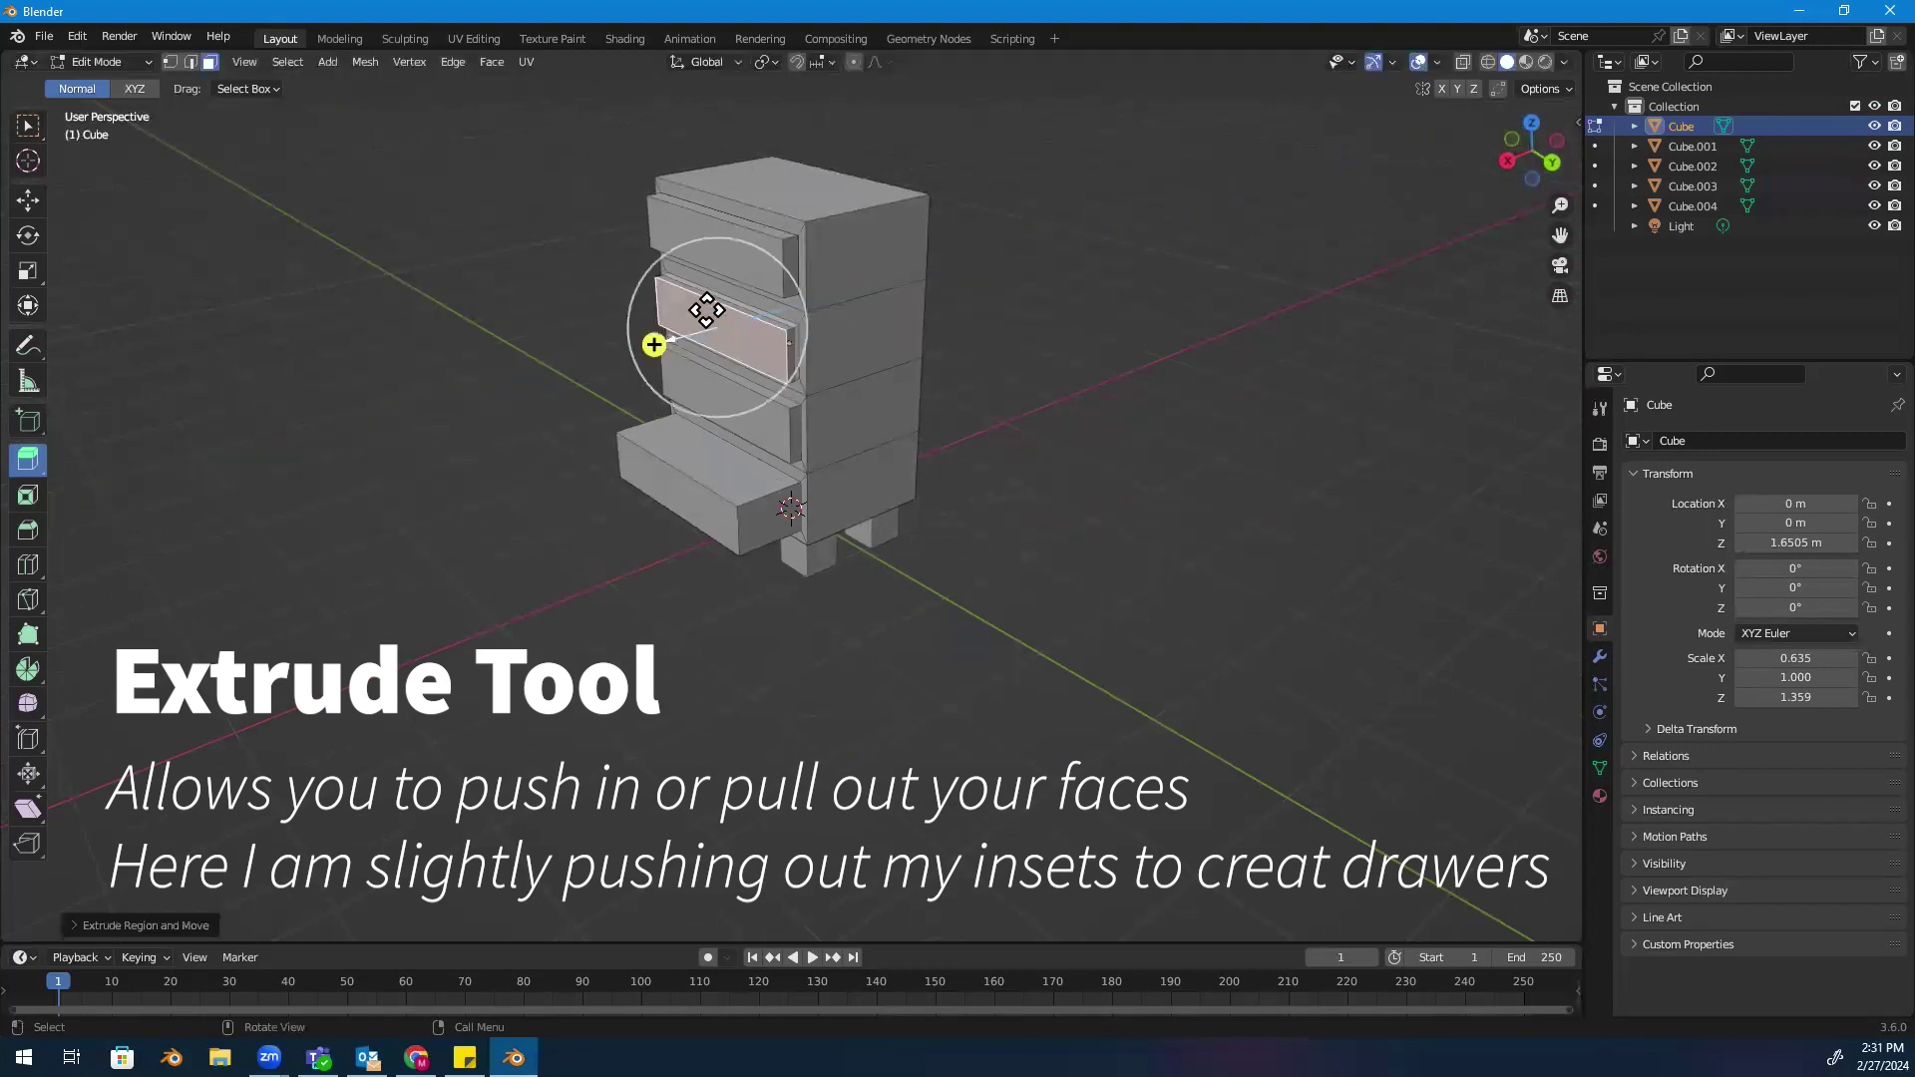
pyautogui.click(719, 244)
pyautogui.moveTo(643, 256); pyautogui.dragTo(645, 266)
pyautogui.moveTo(1116, 462)
pyautogui.mouseDown(button='middle')
pyautogui.moveTo(992, 505)
pyautogui.moveTo(1231, 505)
pyautogui.mouseUp(button='middle')
pyautogui.click(876, 505)
pyautogui.moveTo(933, 449); pyautogui.dragTo(975, 509, button='middle')
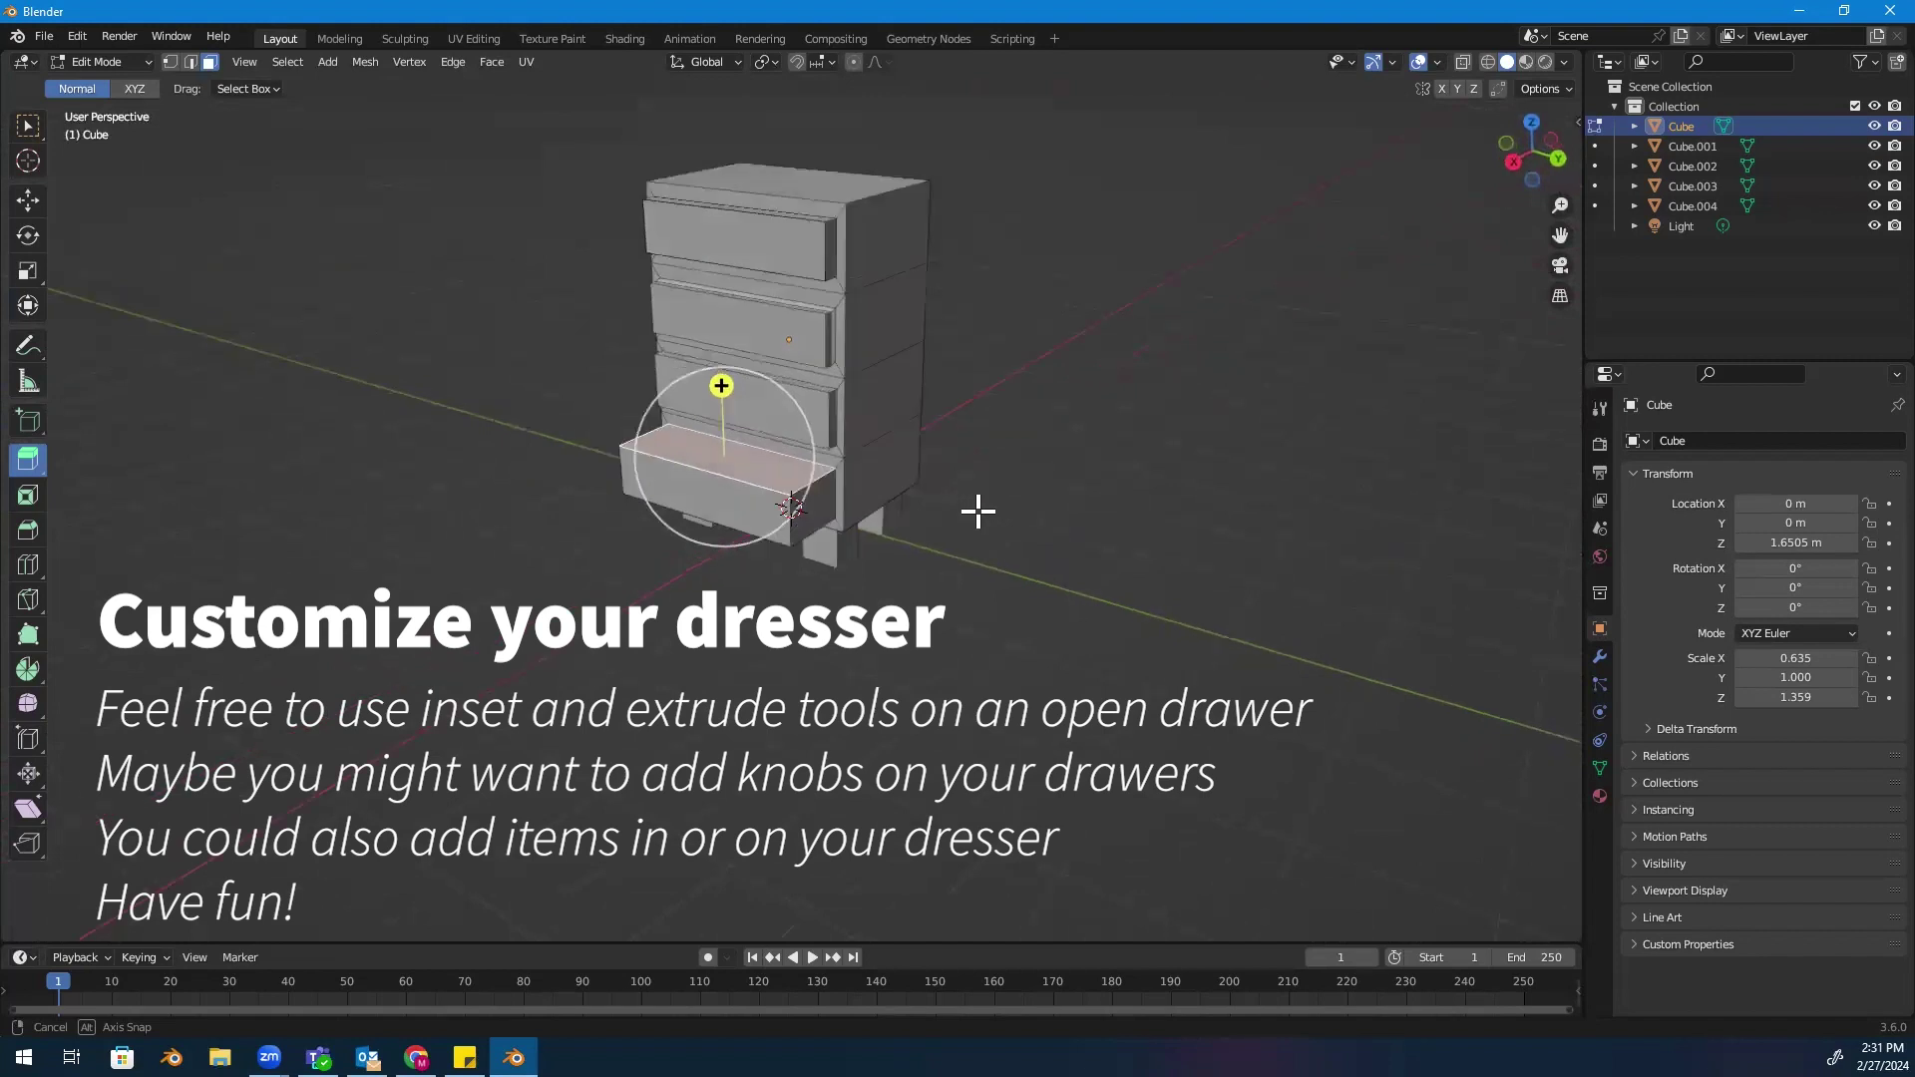
# Inset the open drawer's top face and extrude it downward into an interior cavity
pyautogui.click(28, 496)
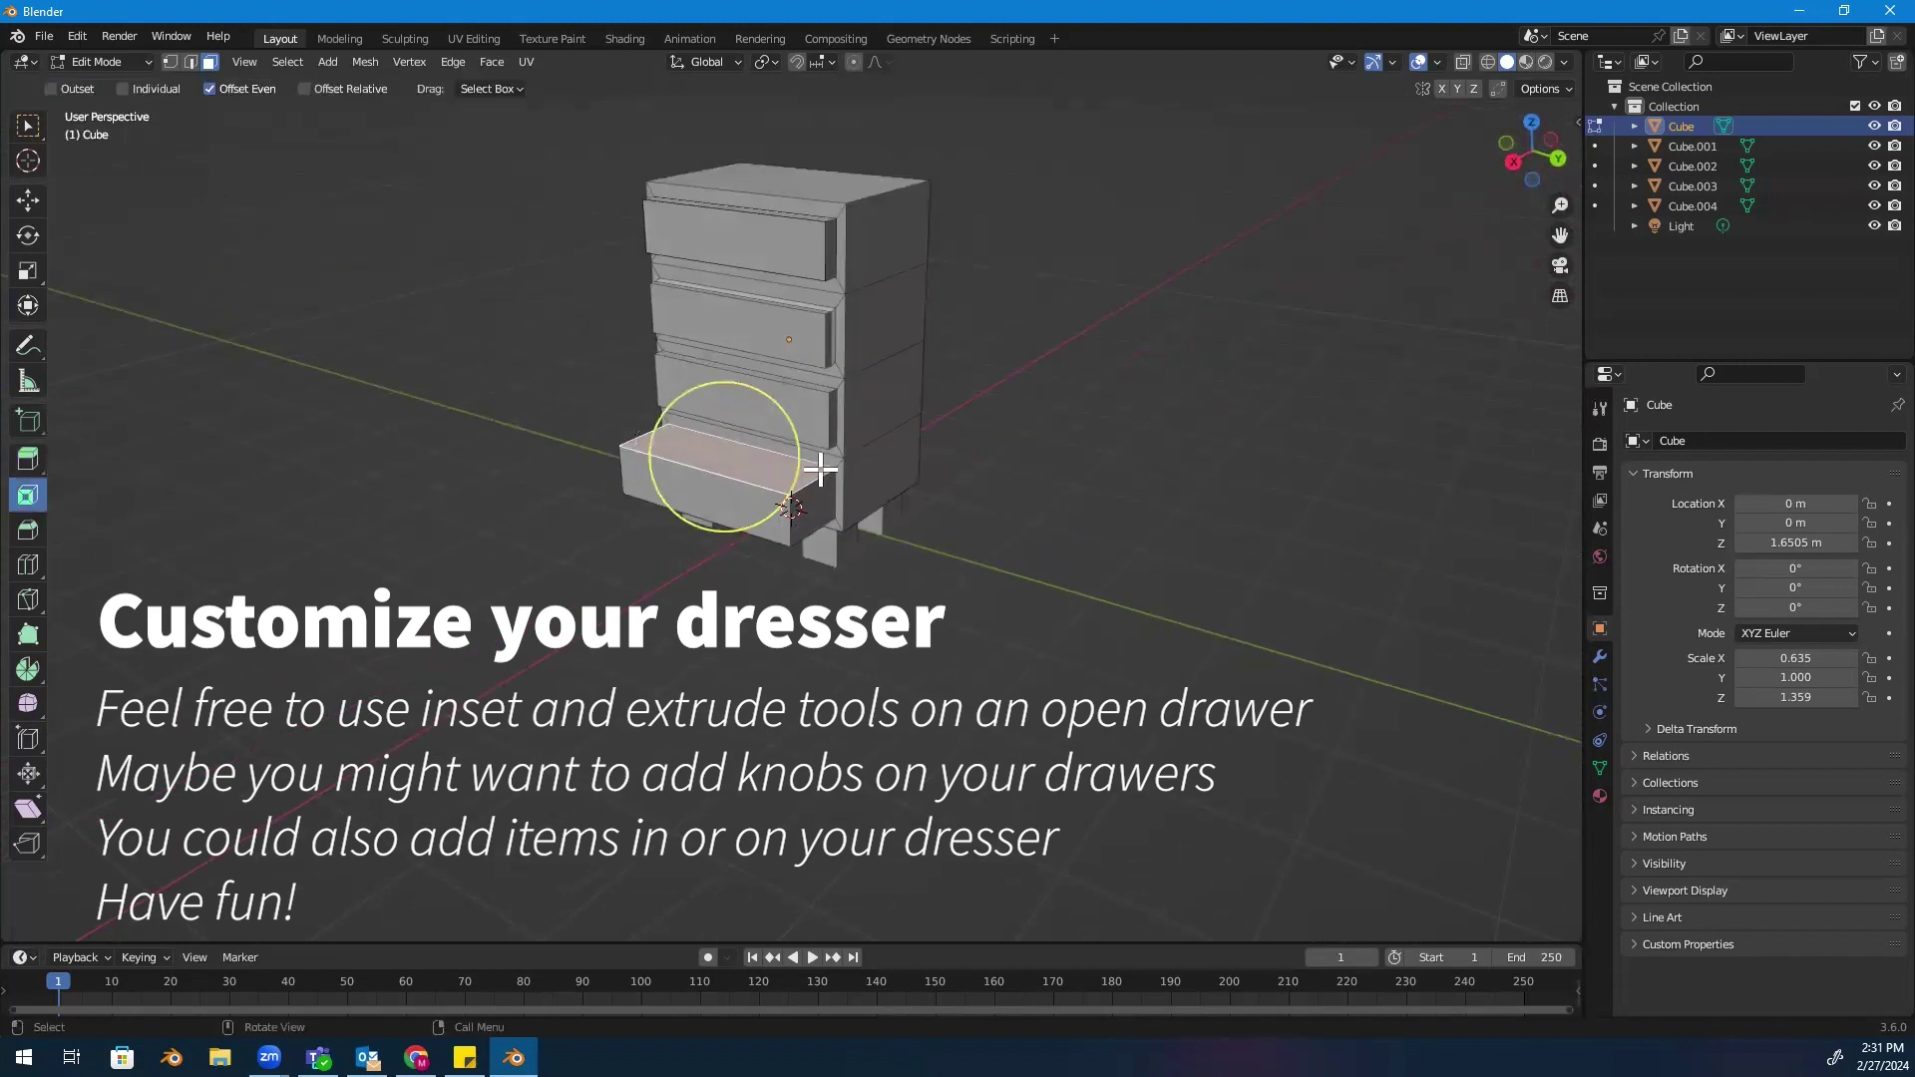
pyautogui.moveTo(813, 469); pyautogui.dragTo(795, 470)
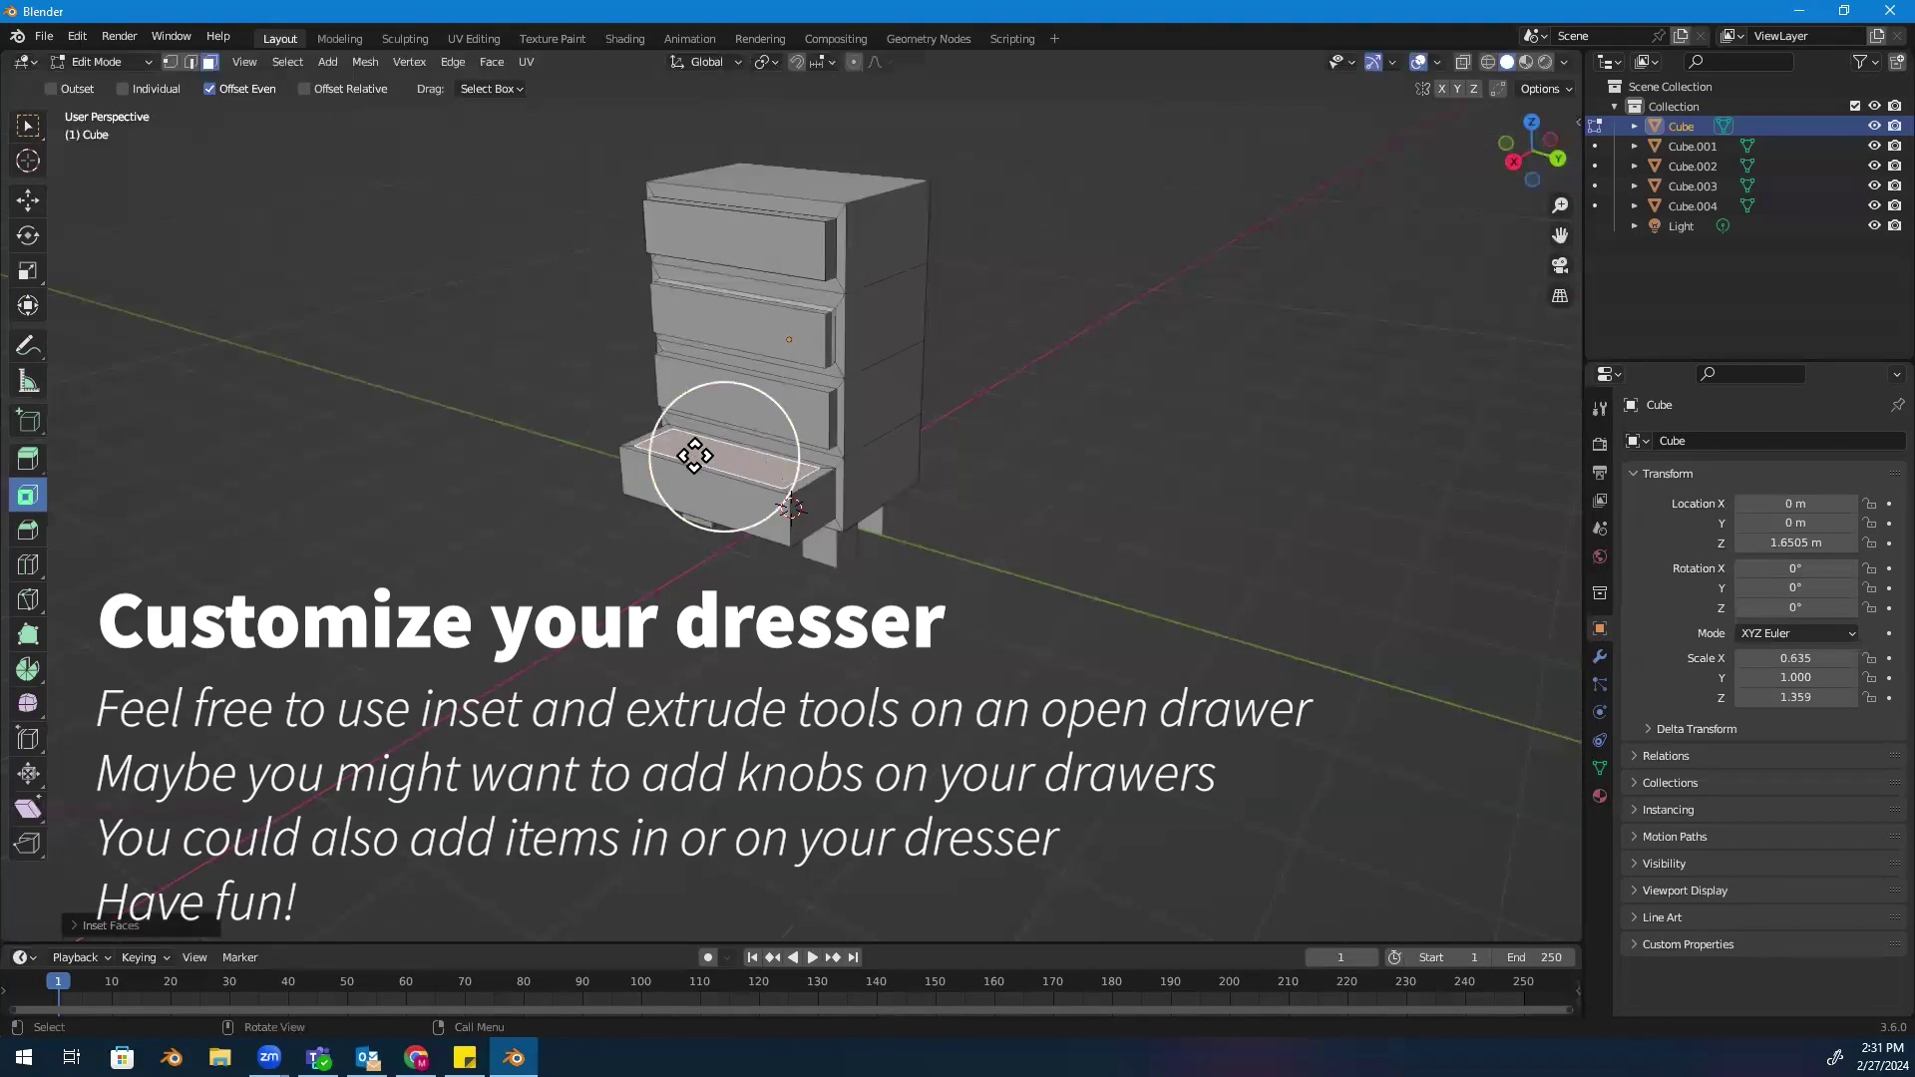
pyautogui.click(28, 462)
pyautogui.moveTo(718, 382); pyautogui.dragTo(716, 424)
pyautogui.moveTo(1061, 544)
pyautogui.mouseDown(button='middle')
pyautogui.moveTo(984, 555)
pyautogui.moveTo(1066, 547)
pyautogui.moveTo(932, 599)
pyautogui.moveTo(975, 565)
pyautogui.mouseUp(button='middle')
pyautogui.scroll(-2, 969, 511)
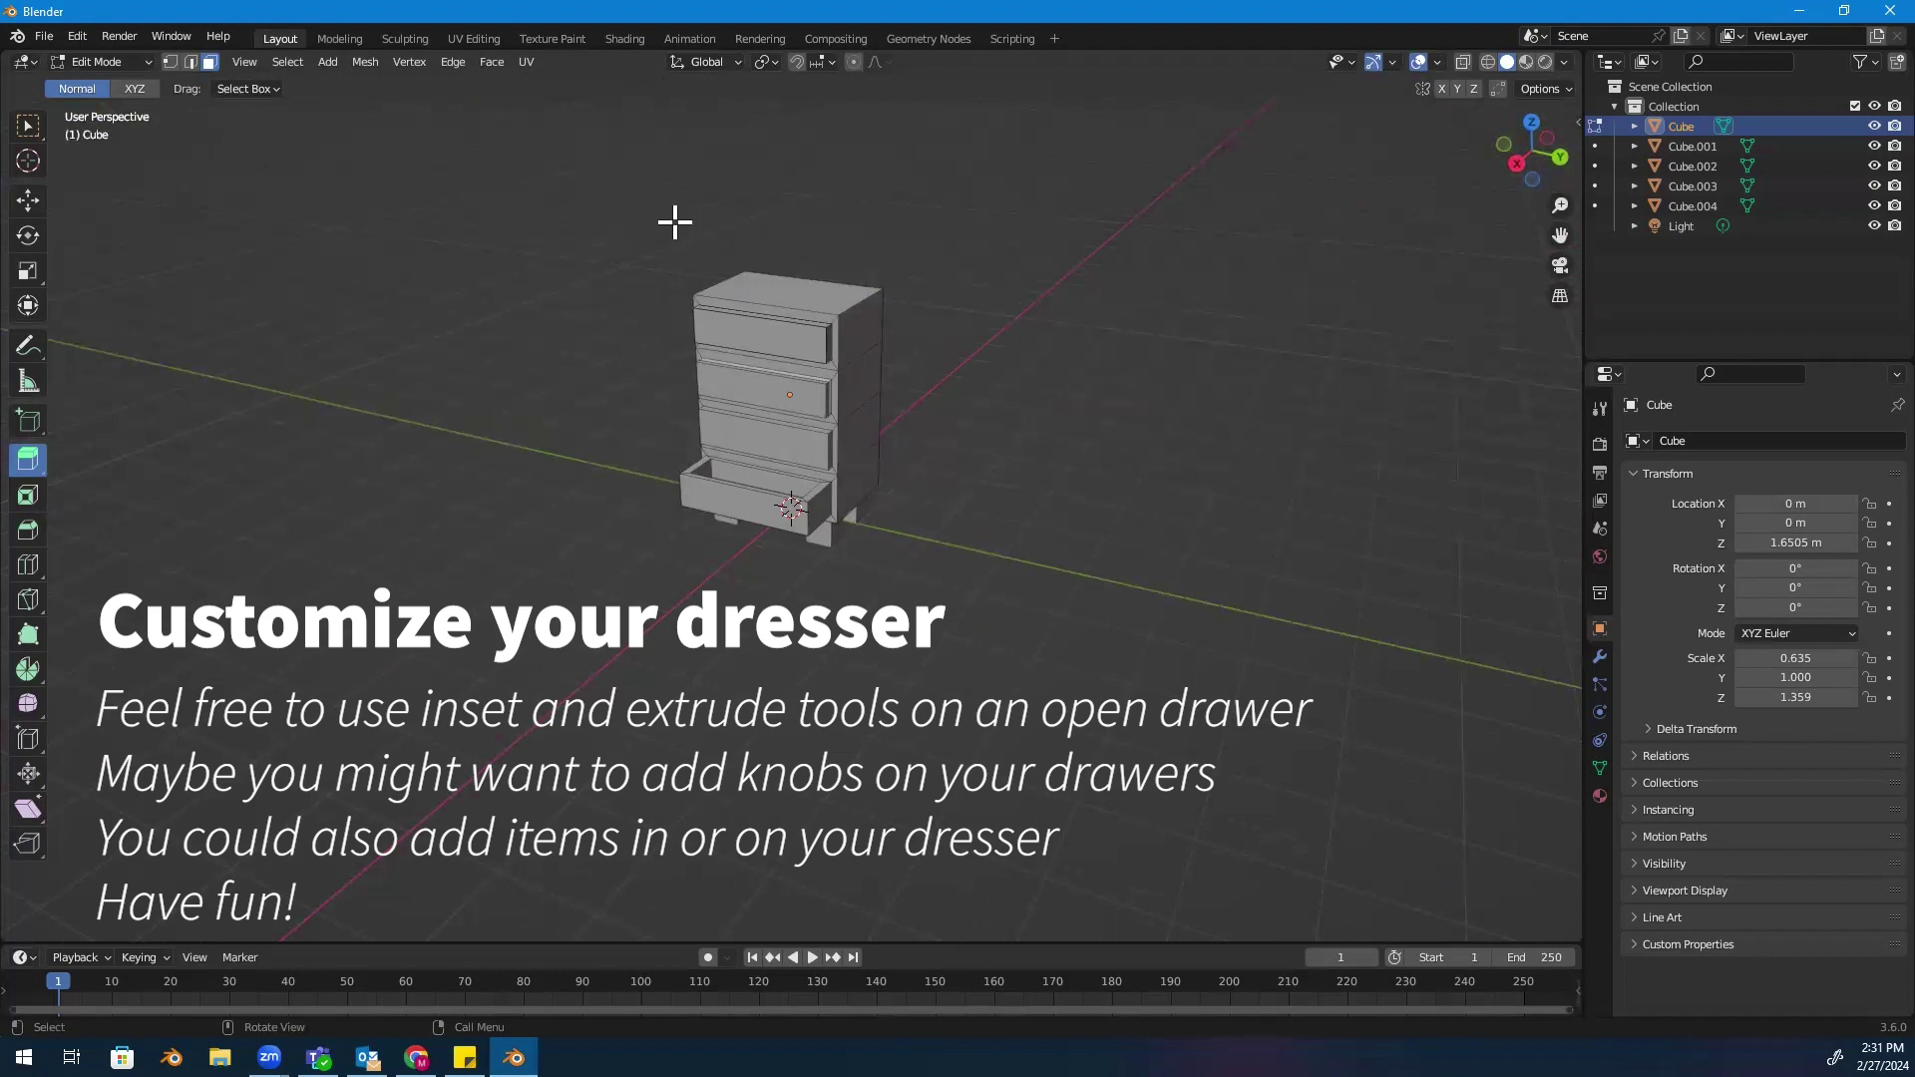
# Return to Object Mode, add a UV sphere and scale it down to about 0.102
pyautogui.click(117, 62)
pyautogui.click(122, 81)
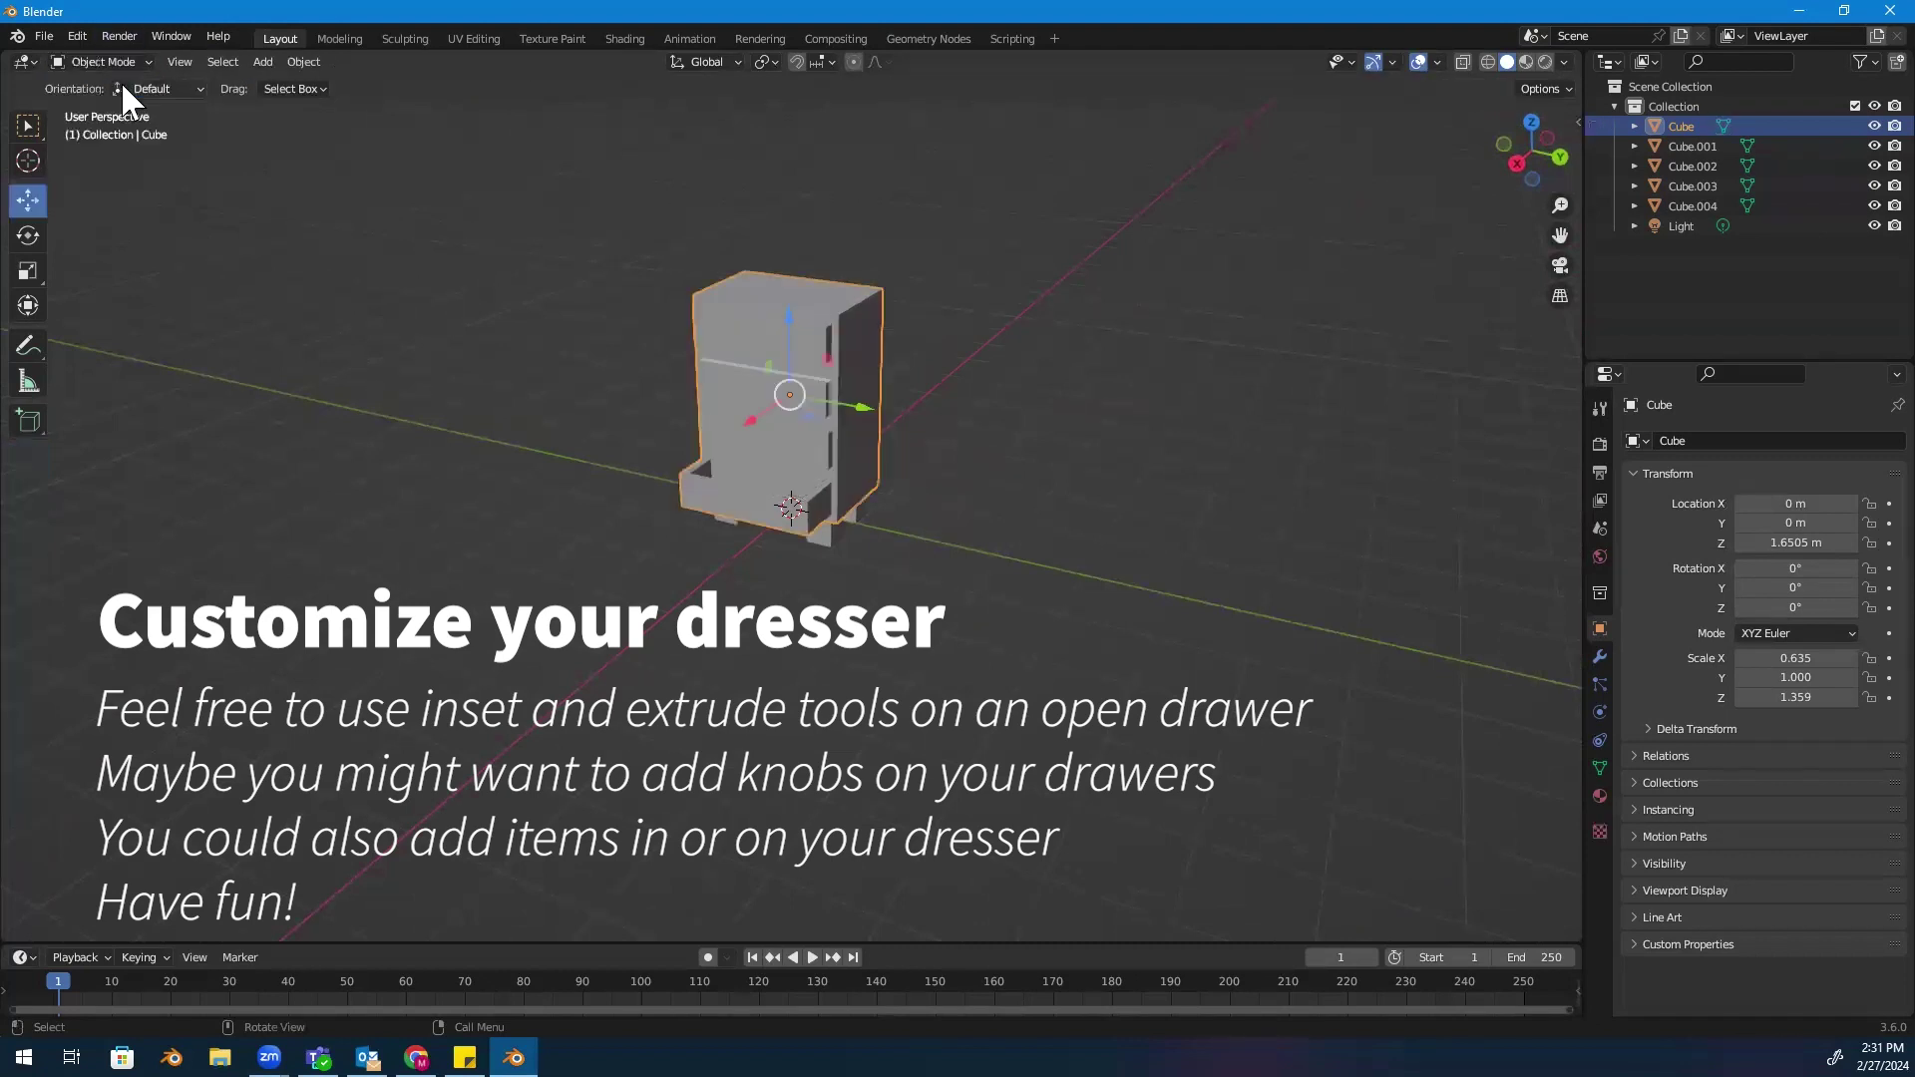
pyautogui.click(257, 63)
pyautogui.moveTo(291, 84)
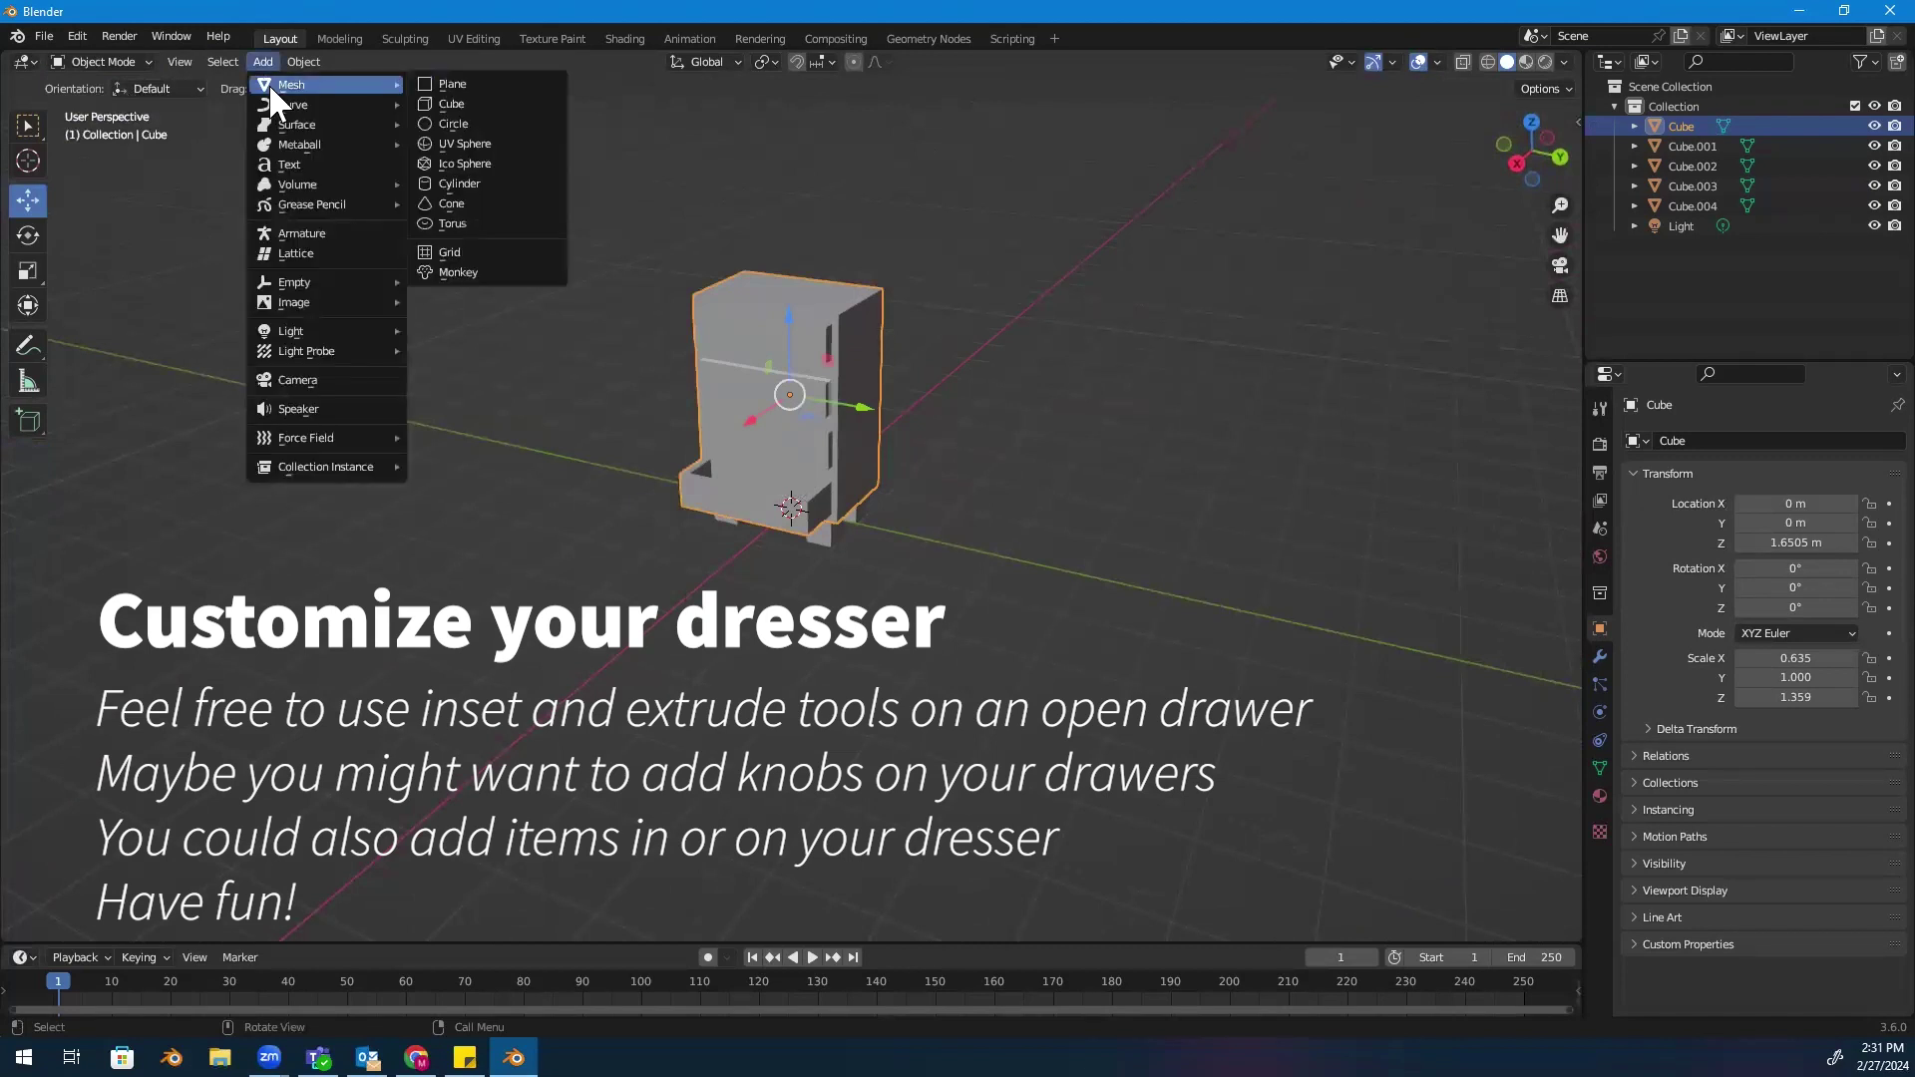
pyautogui.click(454, 143)
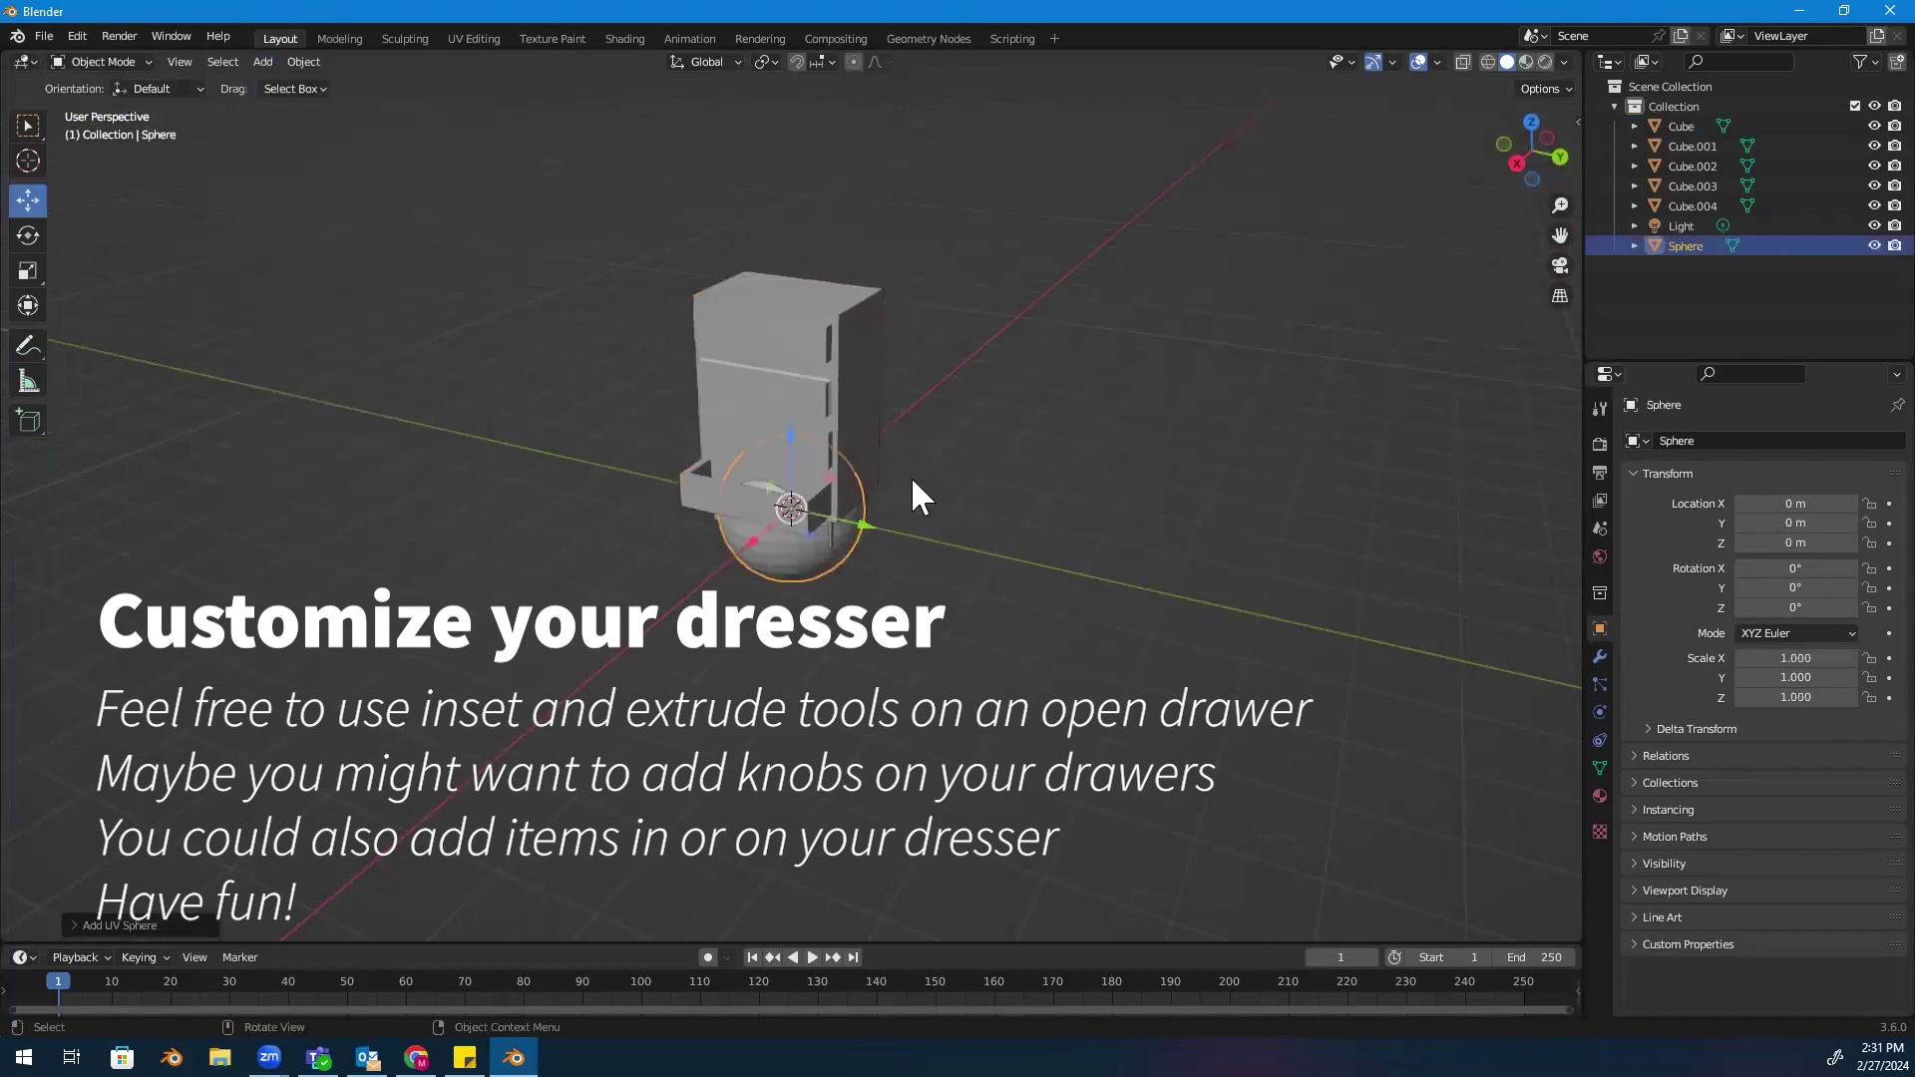
pyautogui.click(27, 270)
pyautogui.moveTo(846, 494); pyautogui.dragTo(792, 505)
# Move the sphere along X and upward toward the dresser's top drawer
pyautogui.press('g')
pyautogui.click(715, 339)
pyautogui.moveTo(714, 339)
pyautogui.mouseDown(button='middle')
pyautogui.moveTo(834, 441)
pyautogui.moveTo(698, 337)
pyautogui.mouseUp(button='middle')
pyautogui.click(695, 340)
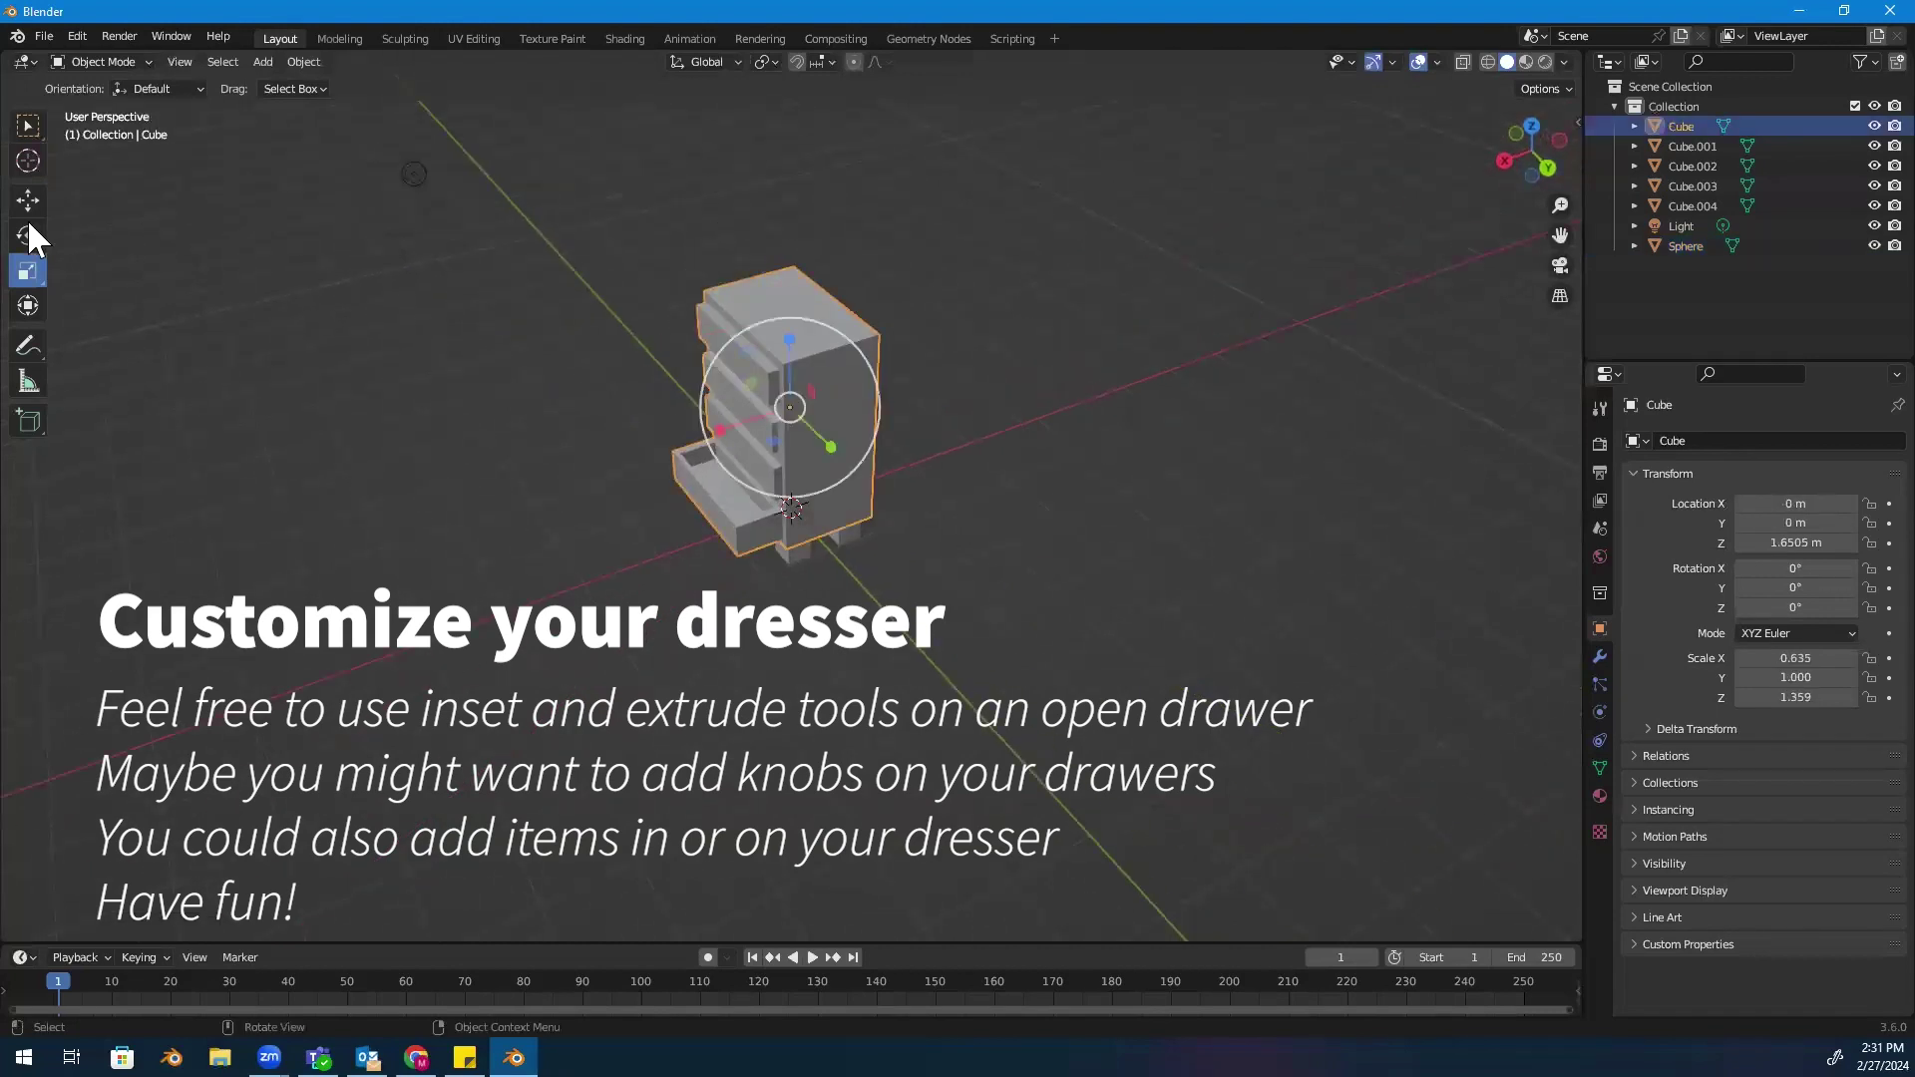
pyautogui.click(27, 200)
pyautogui.click(77, 36)
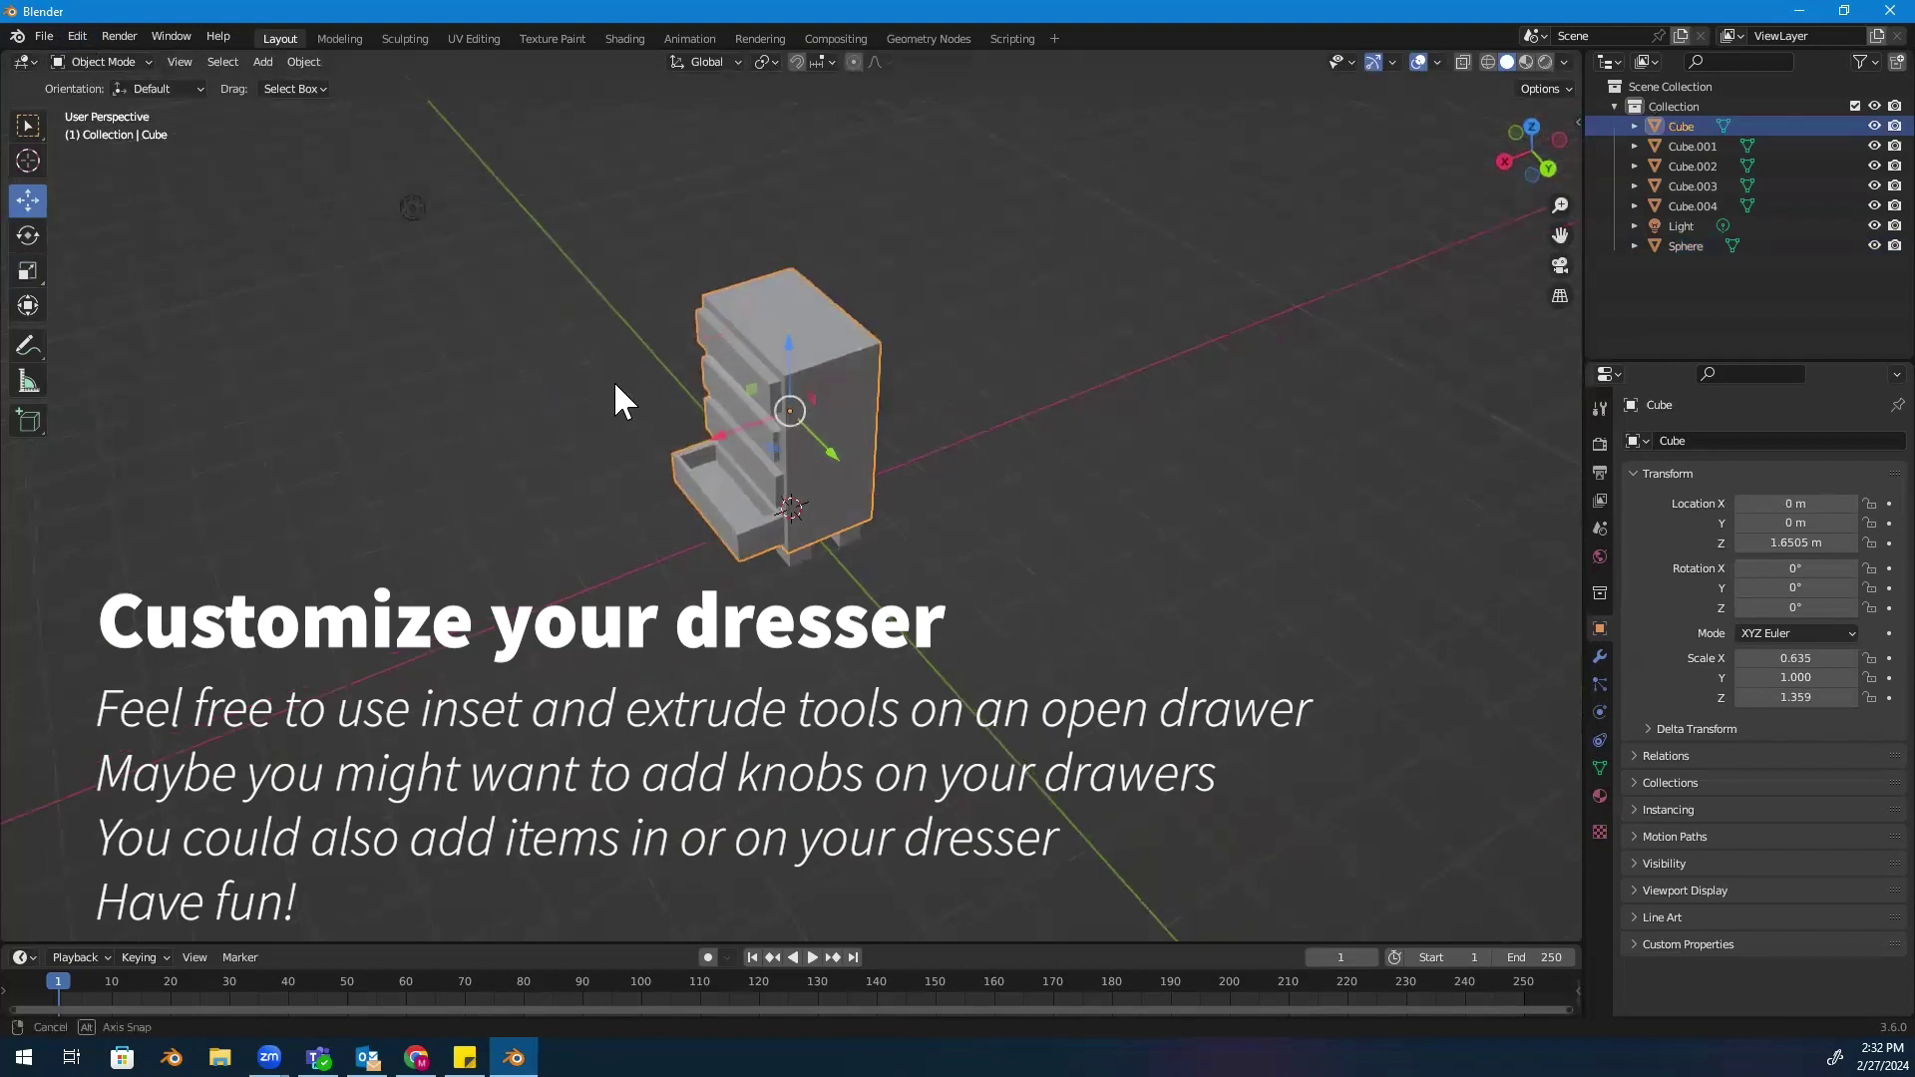
pyautogui.click(1685, 244)
pyautogui.moveTo(727, 328)
pyautogui.mouseDown()
pyautogui.moveTo(684, 328)
pyautogui.moveTo(714, 321)
pyautogui.moveTo(700, 263)
pyautogui.mouseUp()
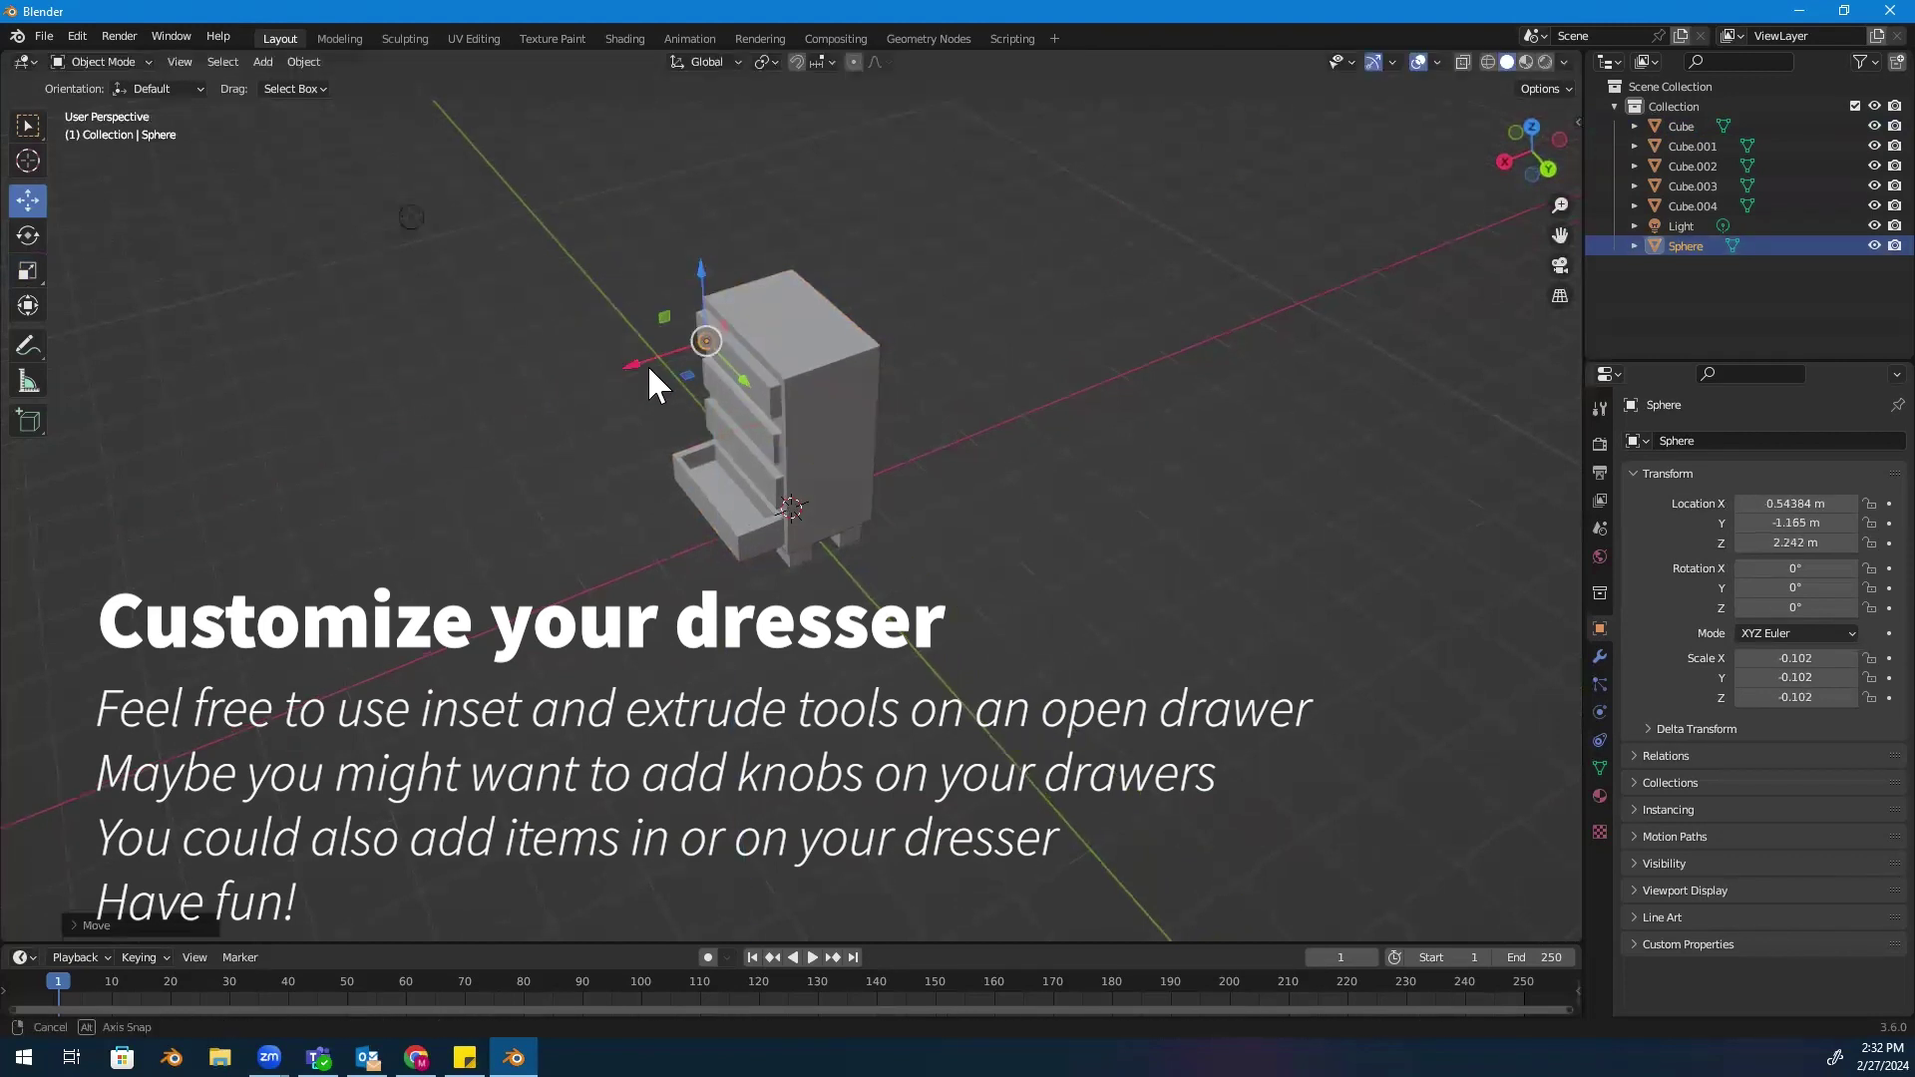
pyautogui.moveTo(701, 262); pyautogui.dragTo(680, 319, button='middle')
pyautogui.moveTo(680, 320); pyautogui.dragTo(703, 436)
pyautogui.press('y')
pyautogui.press('x')
pyautogui.click(702, 434)
# Fine-tune the knob's position onto the left side of the top drawer front
pyautogui.moveTo(703, 434)
pyautogui.mouseDown(button='middle')
pyautogui.moveTo(907, 464)
pyautogui.moveTo(637, 368)
pyautogui.mouseUp(button='middle')
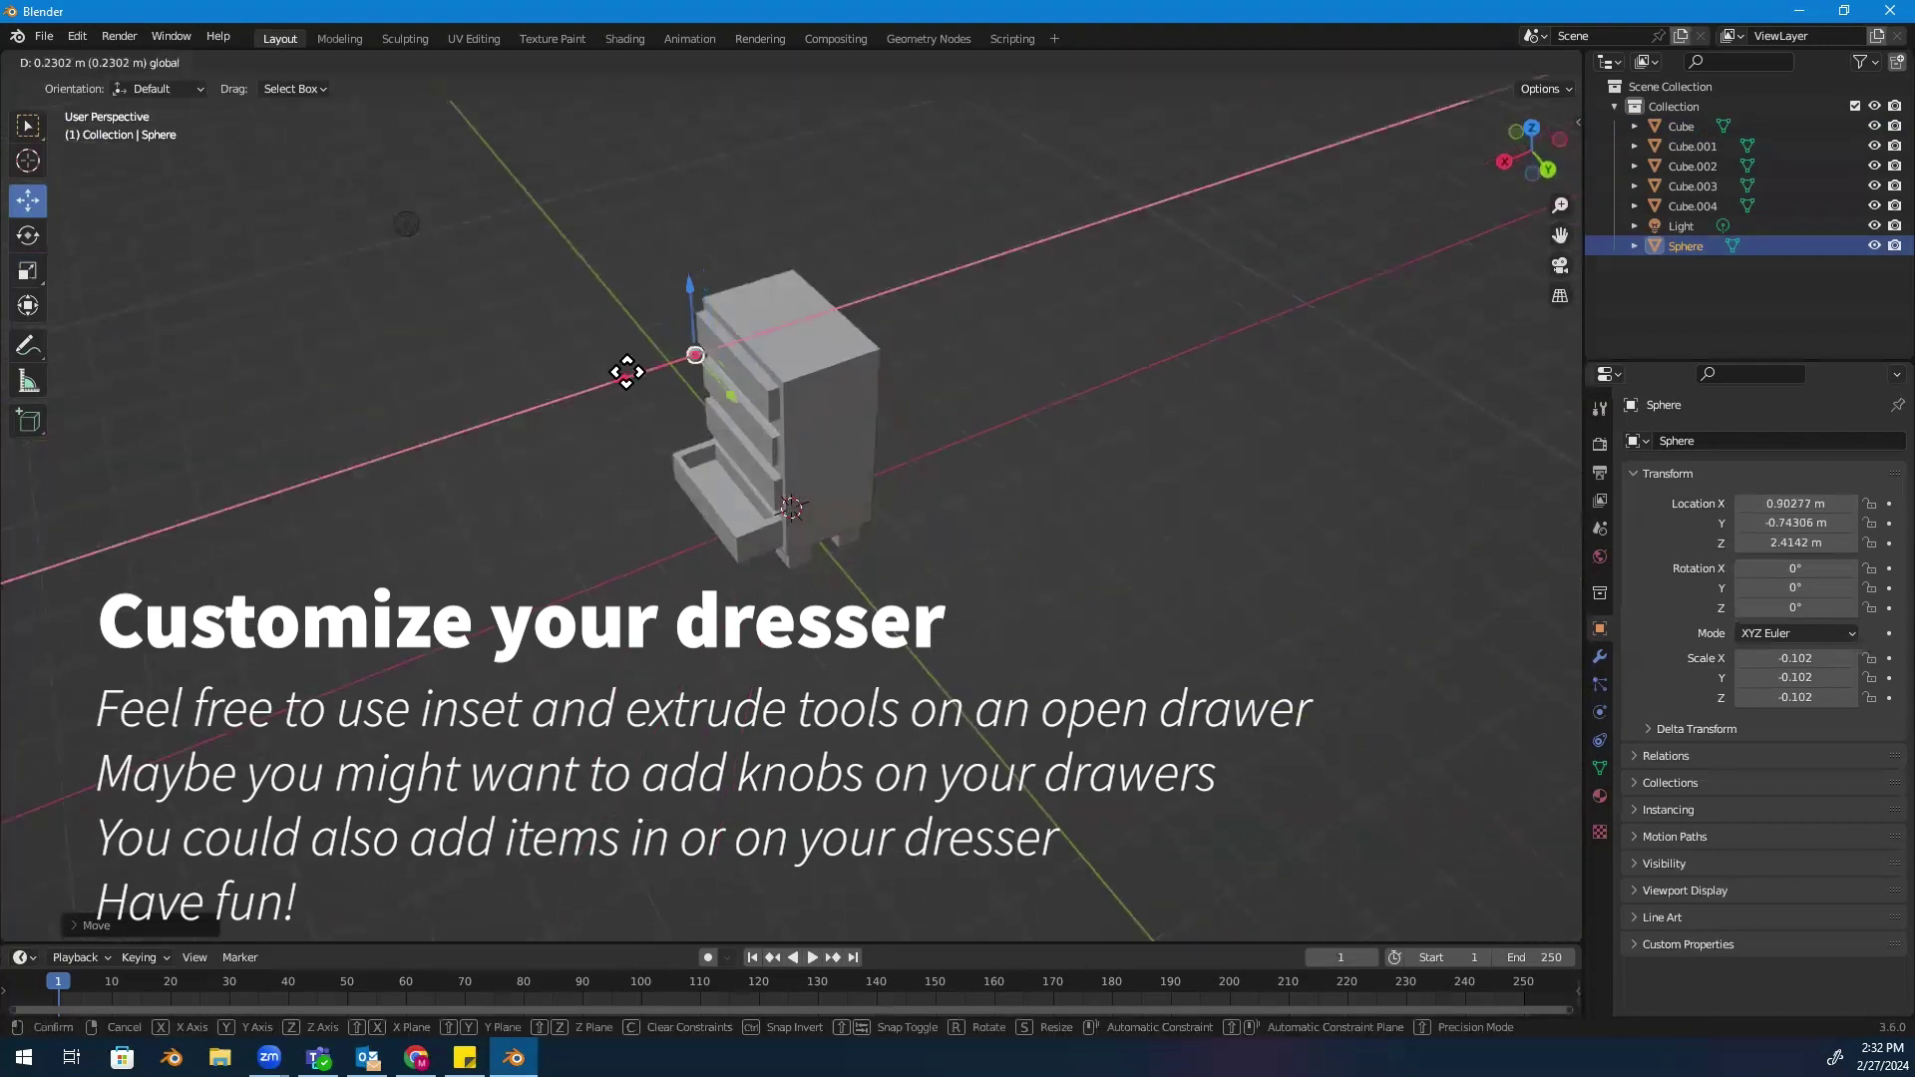
pyautogui.moveTo(633, 372); pyautogui.dragTo(698, 278)
pyautogui.moveTo(697, 279)
pyautogui.mouseDown(button='middle')
pyautogui.moveTo(666, 447)
pyautogui.moveTo(792, 439)
pyautogui.mouseUp(button='middle')
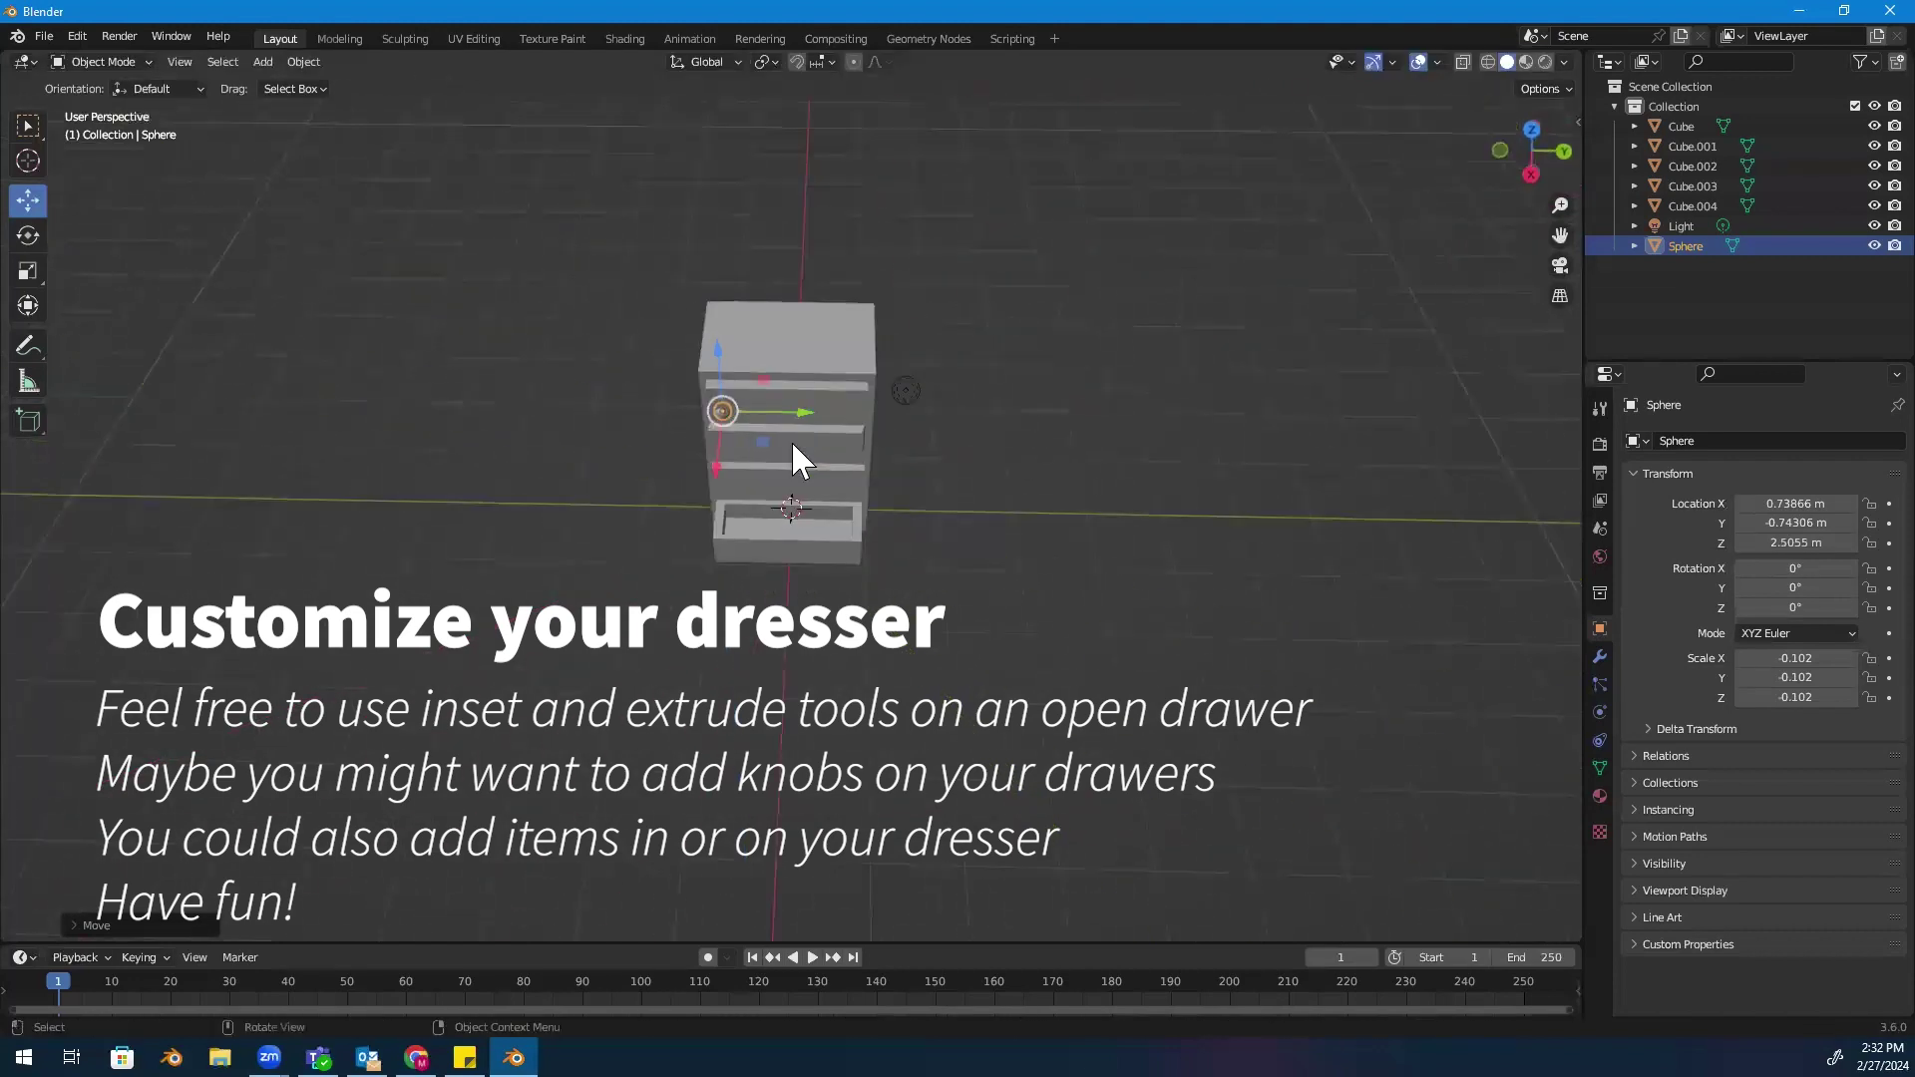
pyautogui.scroll(3, 943, 433)
pyautogui.click(1010, 374)
pyautogui.moveTo(1010, 374)
pyautogui.mouseDown(button='middle')
pyautogui.moveTo(1002, 327)
pyautogui.moveTo(768, 226)
pyautogui.mouseUp(button='middle')
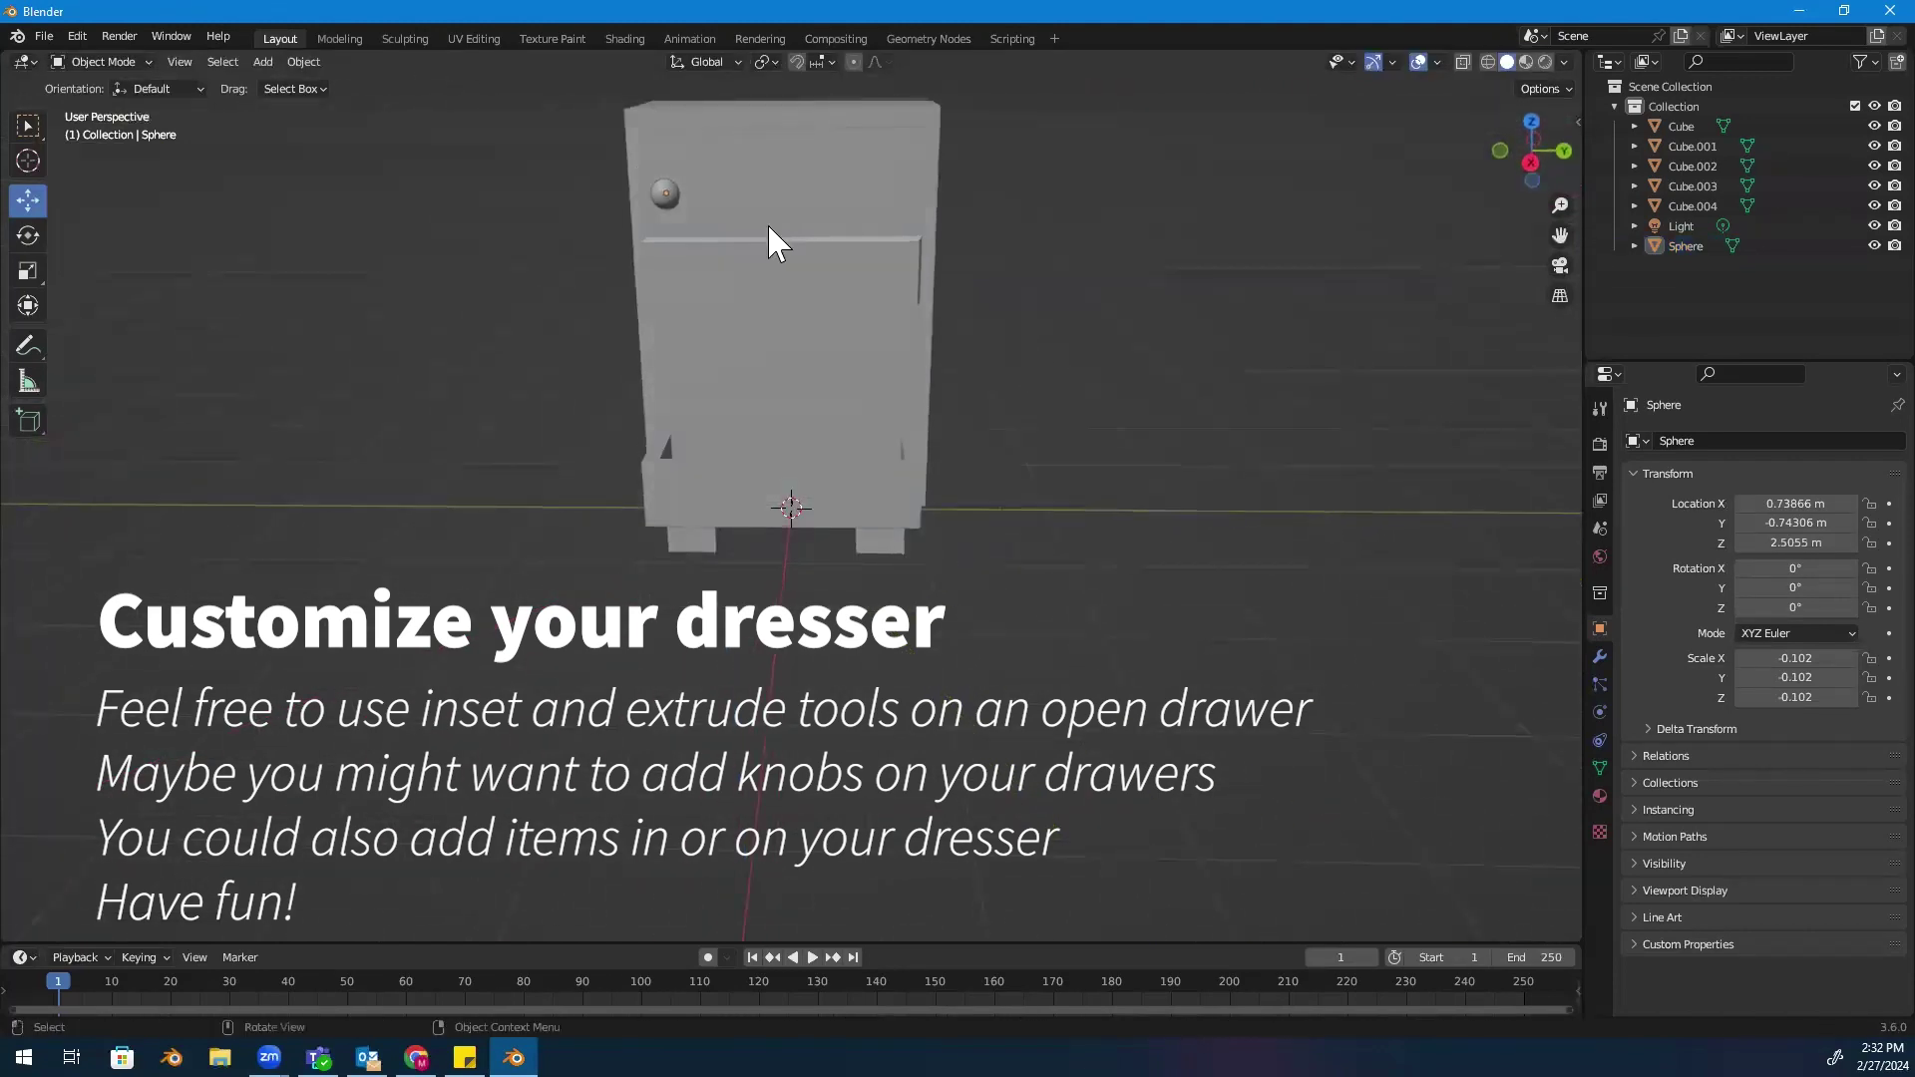
pyautogui.click(654, 196)
pyautogui.moveTo(661, 105); pyautogui.dragTo(662, 87)
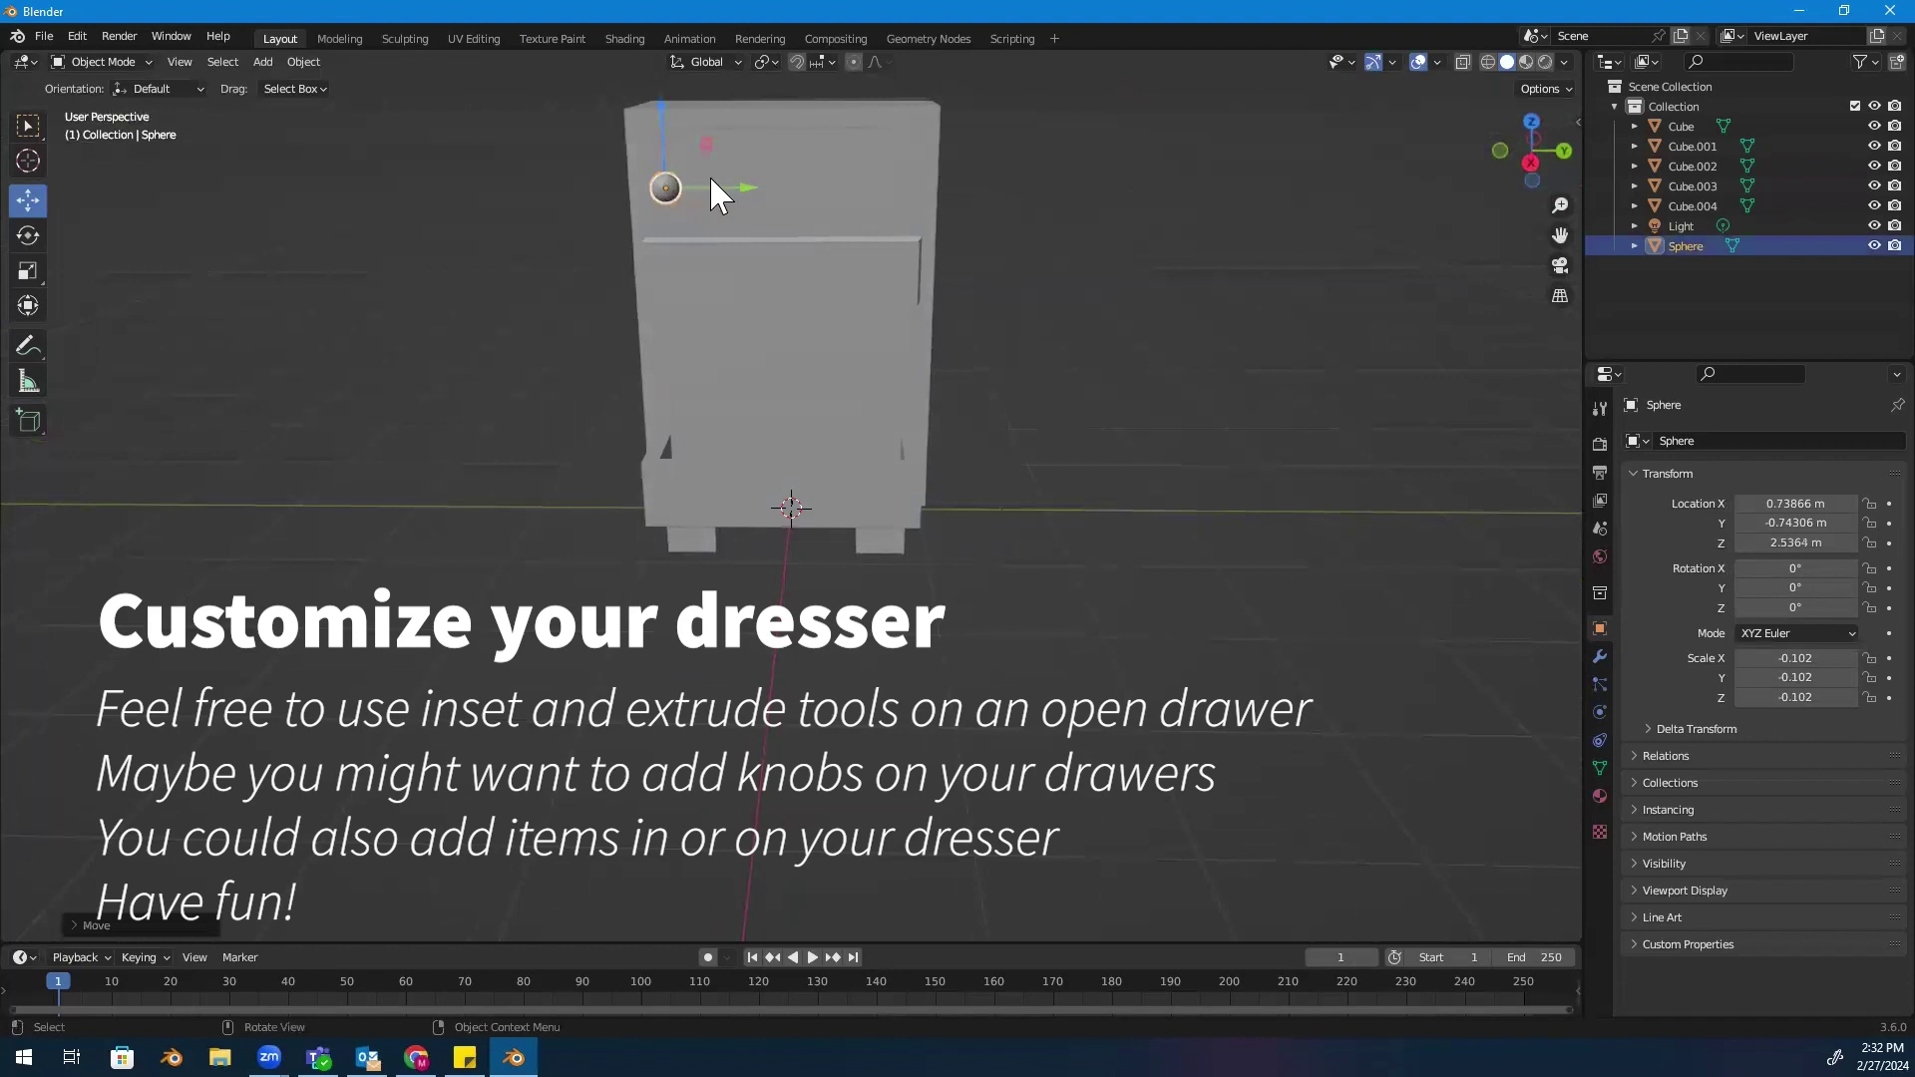
pyautogui.moveTo(742, 184); pyautogui.dragTo(688, 200)
pyautogui.moveTo(688, 200); pyautogui.dragTo(1039, 432, button='middle')
pyautogui.moveTo(624, 278)
pyautogui.mouseDown(button='middle')
pyautogui.moveTo(675, 249)
pyautogui.moveTo(551, 237)
pyautogui.mouseUp(button='middle')
pyautogui.moveTo(550, 238); pyautogui.dragTo(560, 228)
# Duplicate the knob and move the copy to the top drawer's right side
pyautogui.click(974, 381)
pyautogui.moveTo(974, 381)
pyautogui.mouseDown(button='middle')
pyautogui.moveTo(738, 338)
pyautogui.moveTo(650, 236)
pyautogui.mouseUp(button='middle')
pyautogui.click(650, 219)
pyautogui.rightClick(651, 219)
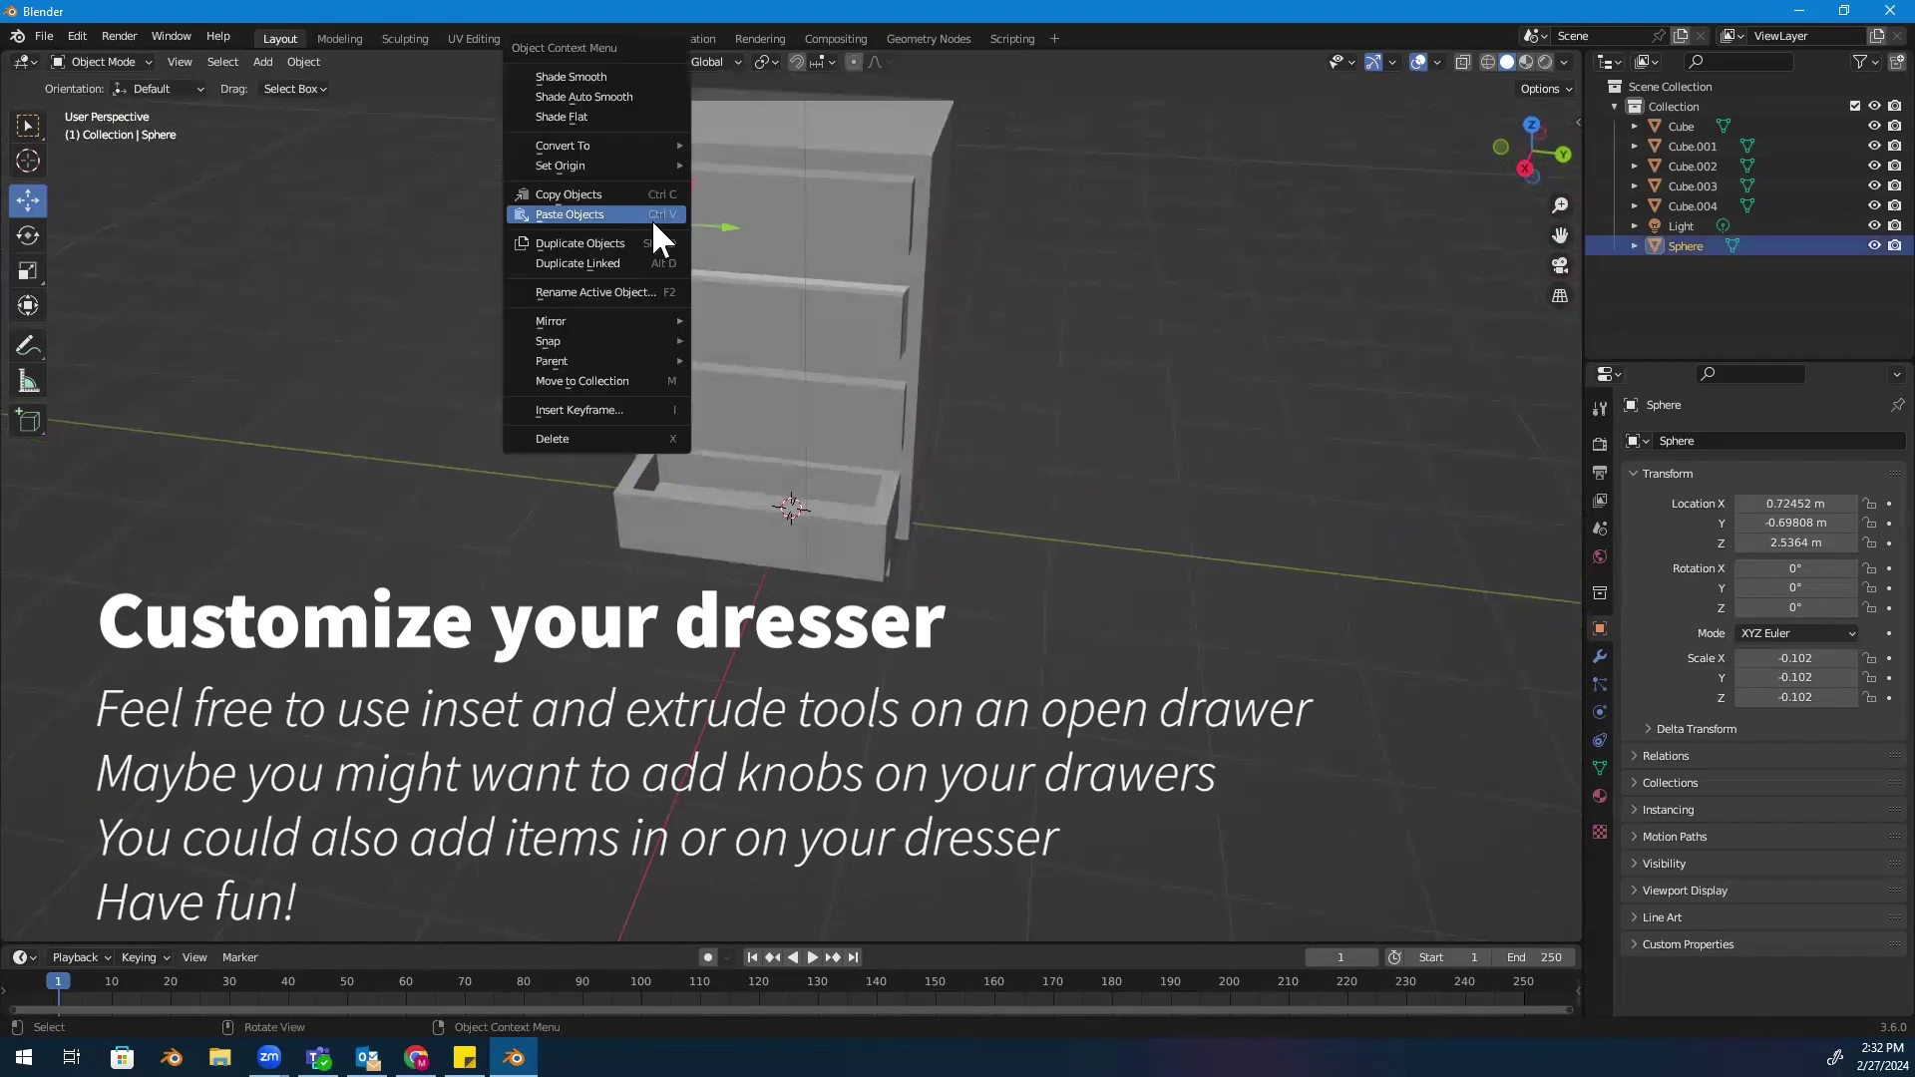
pyautogui.click(649, 243)
pyautogui.rightClick(649, 243)
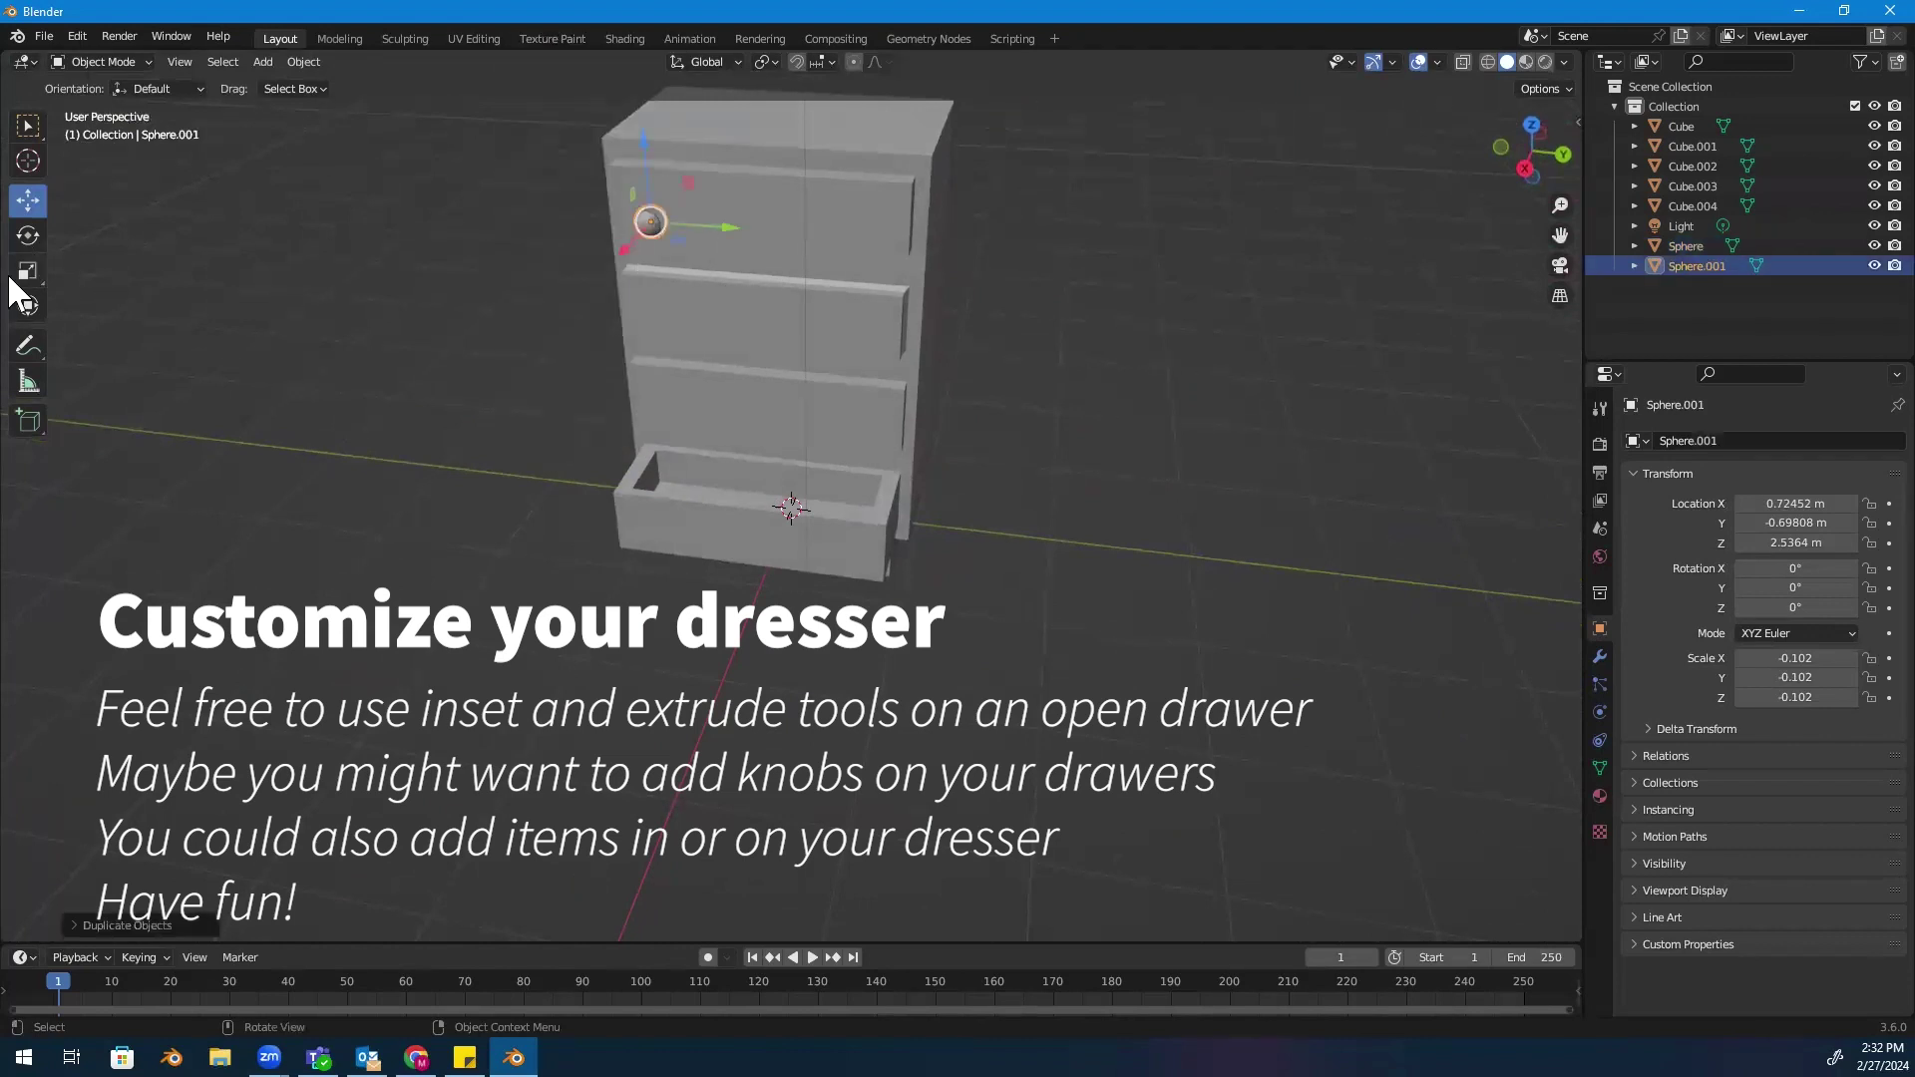
pyautogui.moveTo(731, 225); pyautogui.dragTo(940, 243)
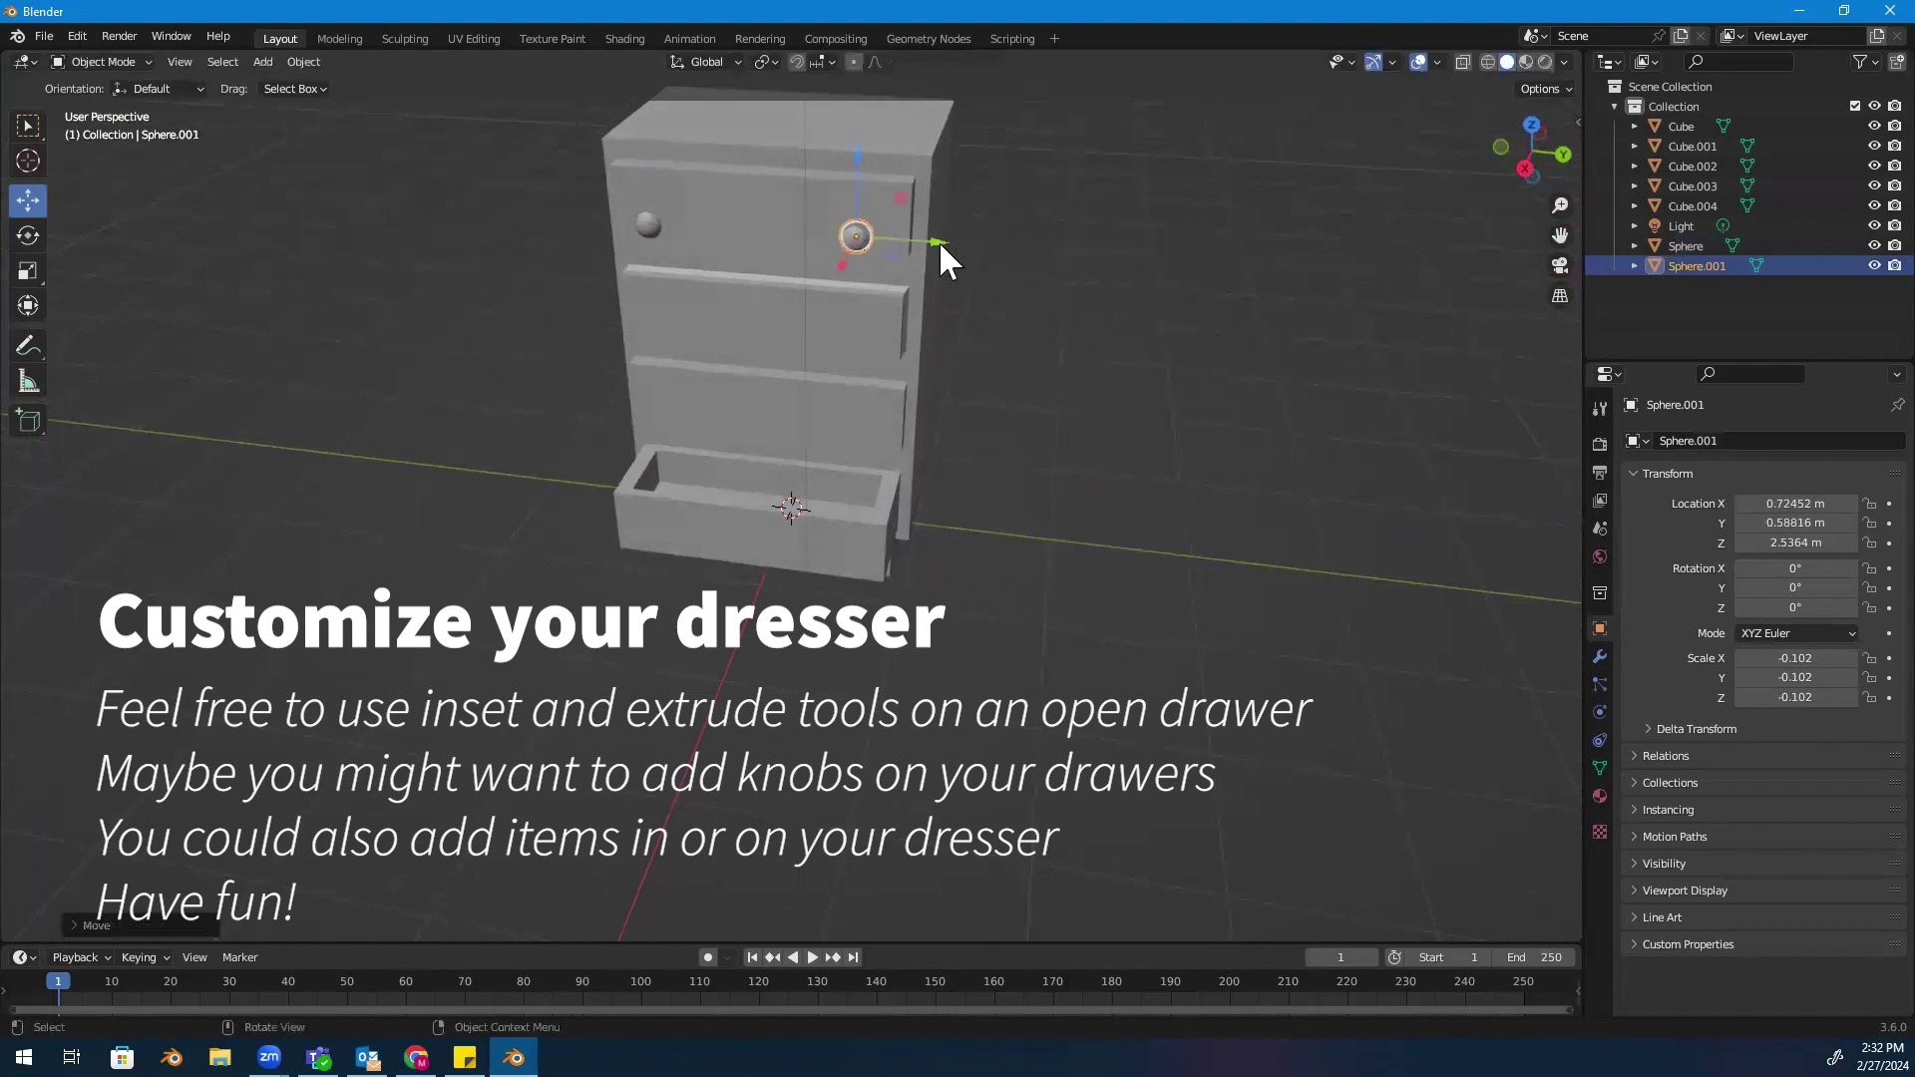
# Duplicate both top-drawer knobs and lower the copies onto the second drawer
pyautogui.keyDown('shift'); pyautogui.click(649, 213); pyautogui.keyUp('shift')
pyautogui.rightClick(650, 213)
pyautogui.click(654, 264)
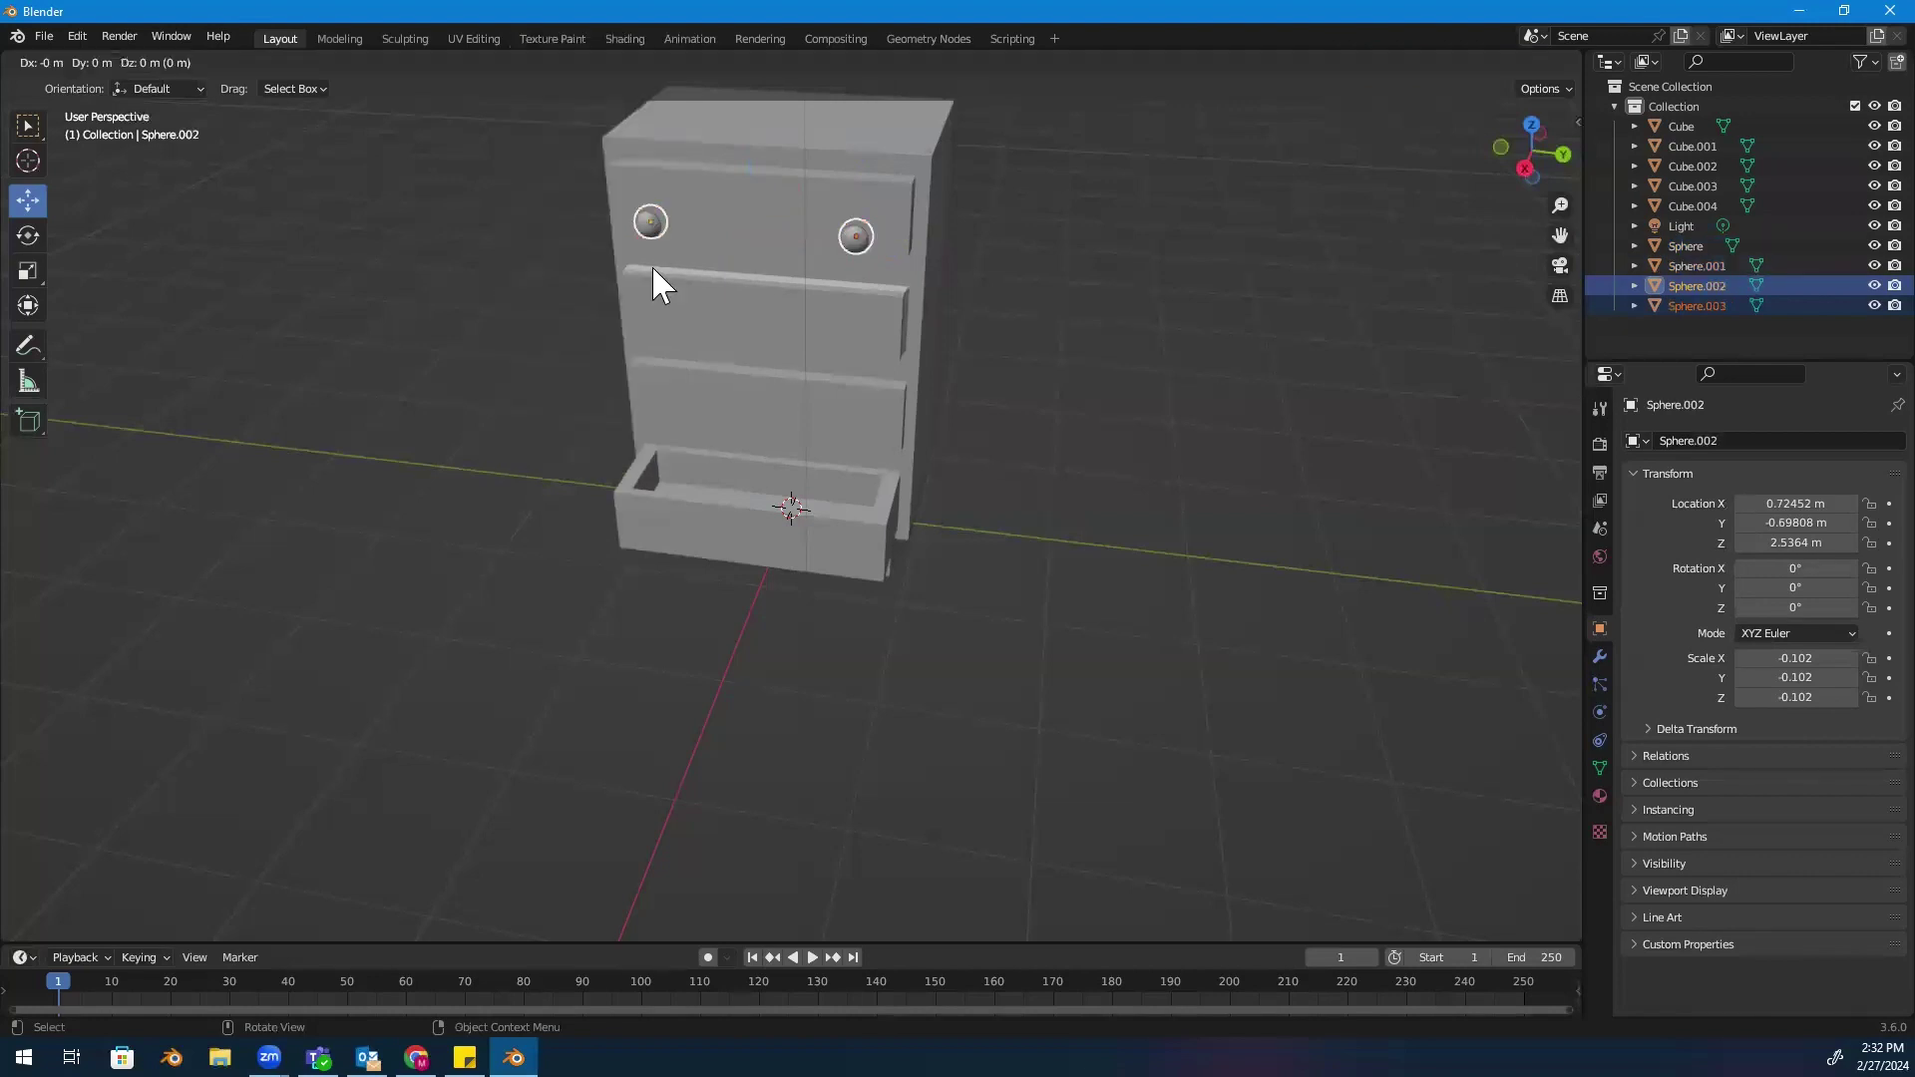
pyautogui.rightClick(653, 267)
pyautogui.moveTo(743, 145); pyautogui.dragTo(754, 248)
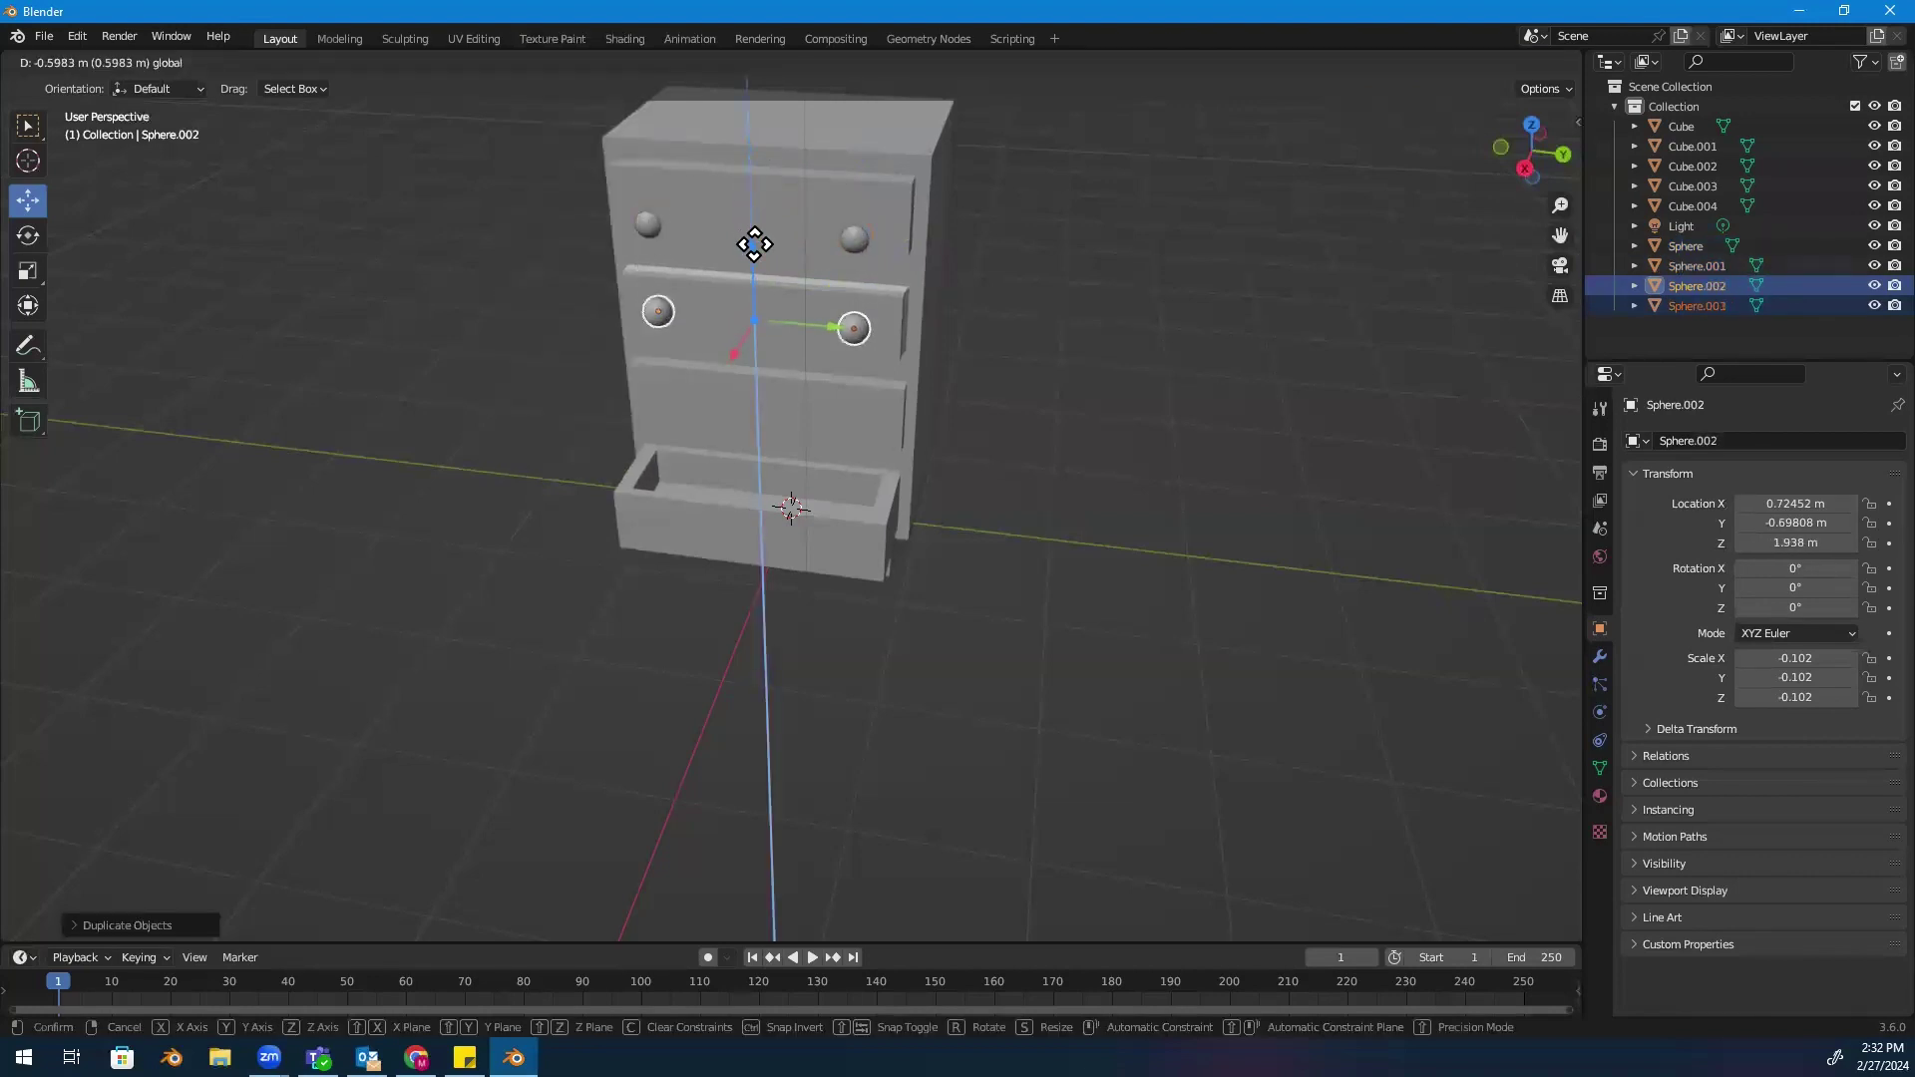
pyautogui.click(755, 249)
pyautogui.moveTo(731, 368); pyautogui.dragTo(729, 365)
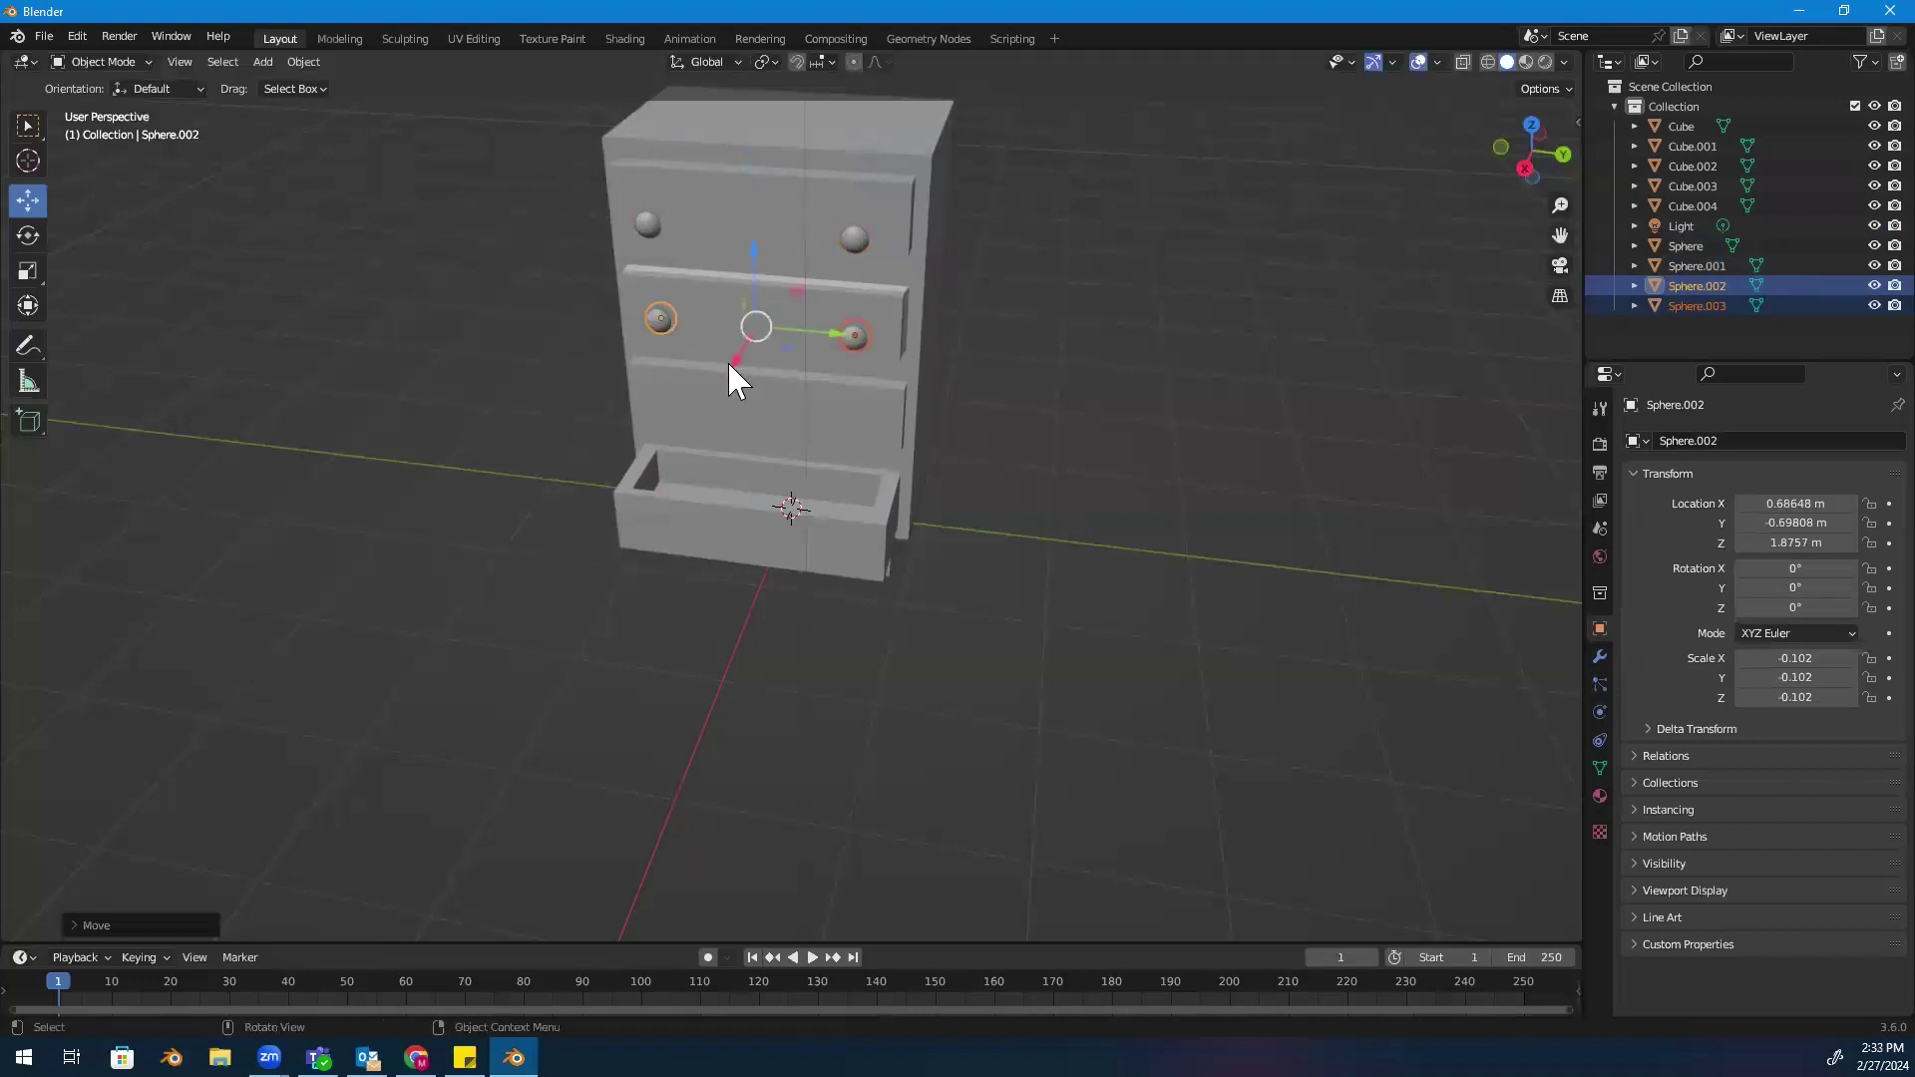
# Duplicate the knob pair down along Z onto the third drawer and the open bottom drawer
pyautogui.rightClick(846, 332)
pyautogui.click(846, 342)
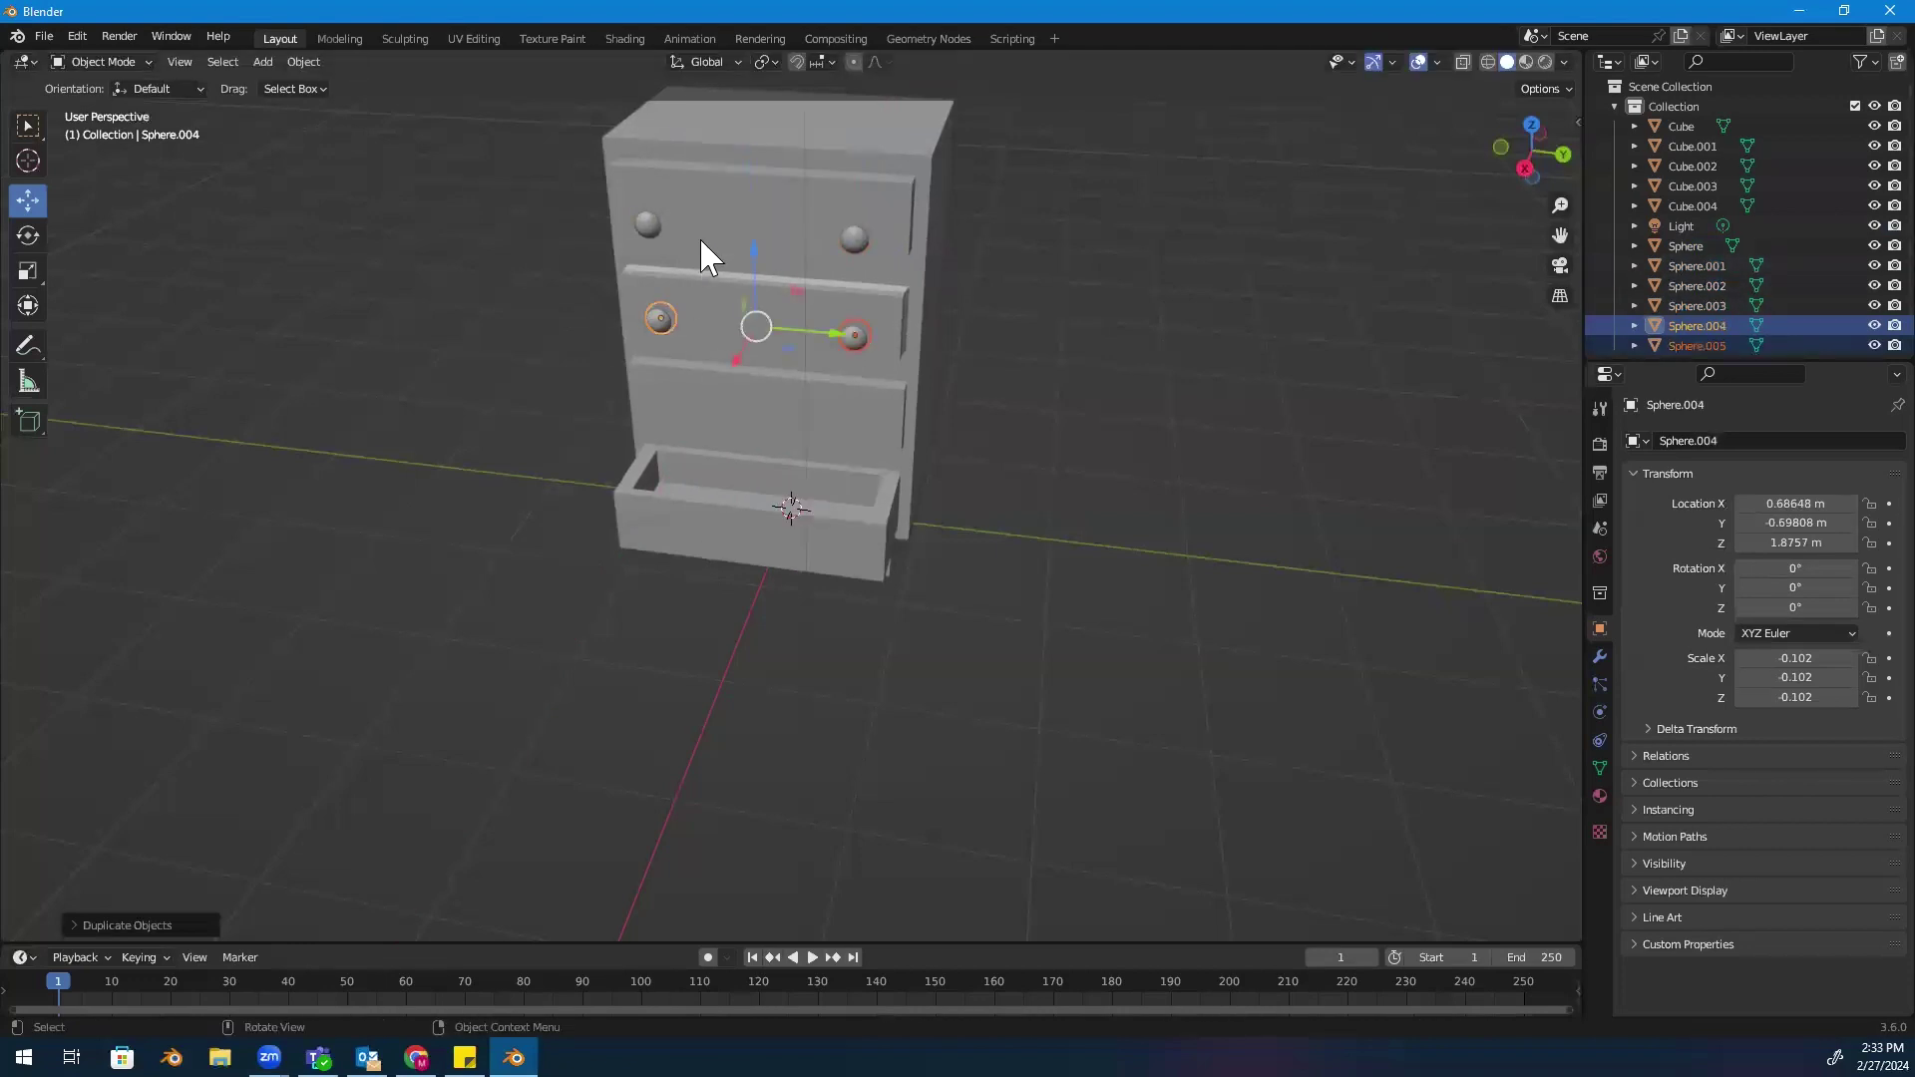
pyautogui.press('z')
pyautogui.click(752, 344)
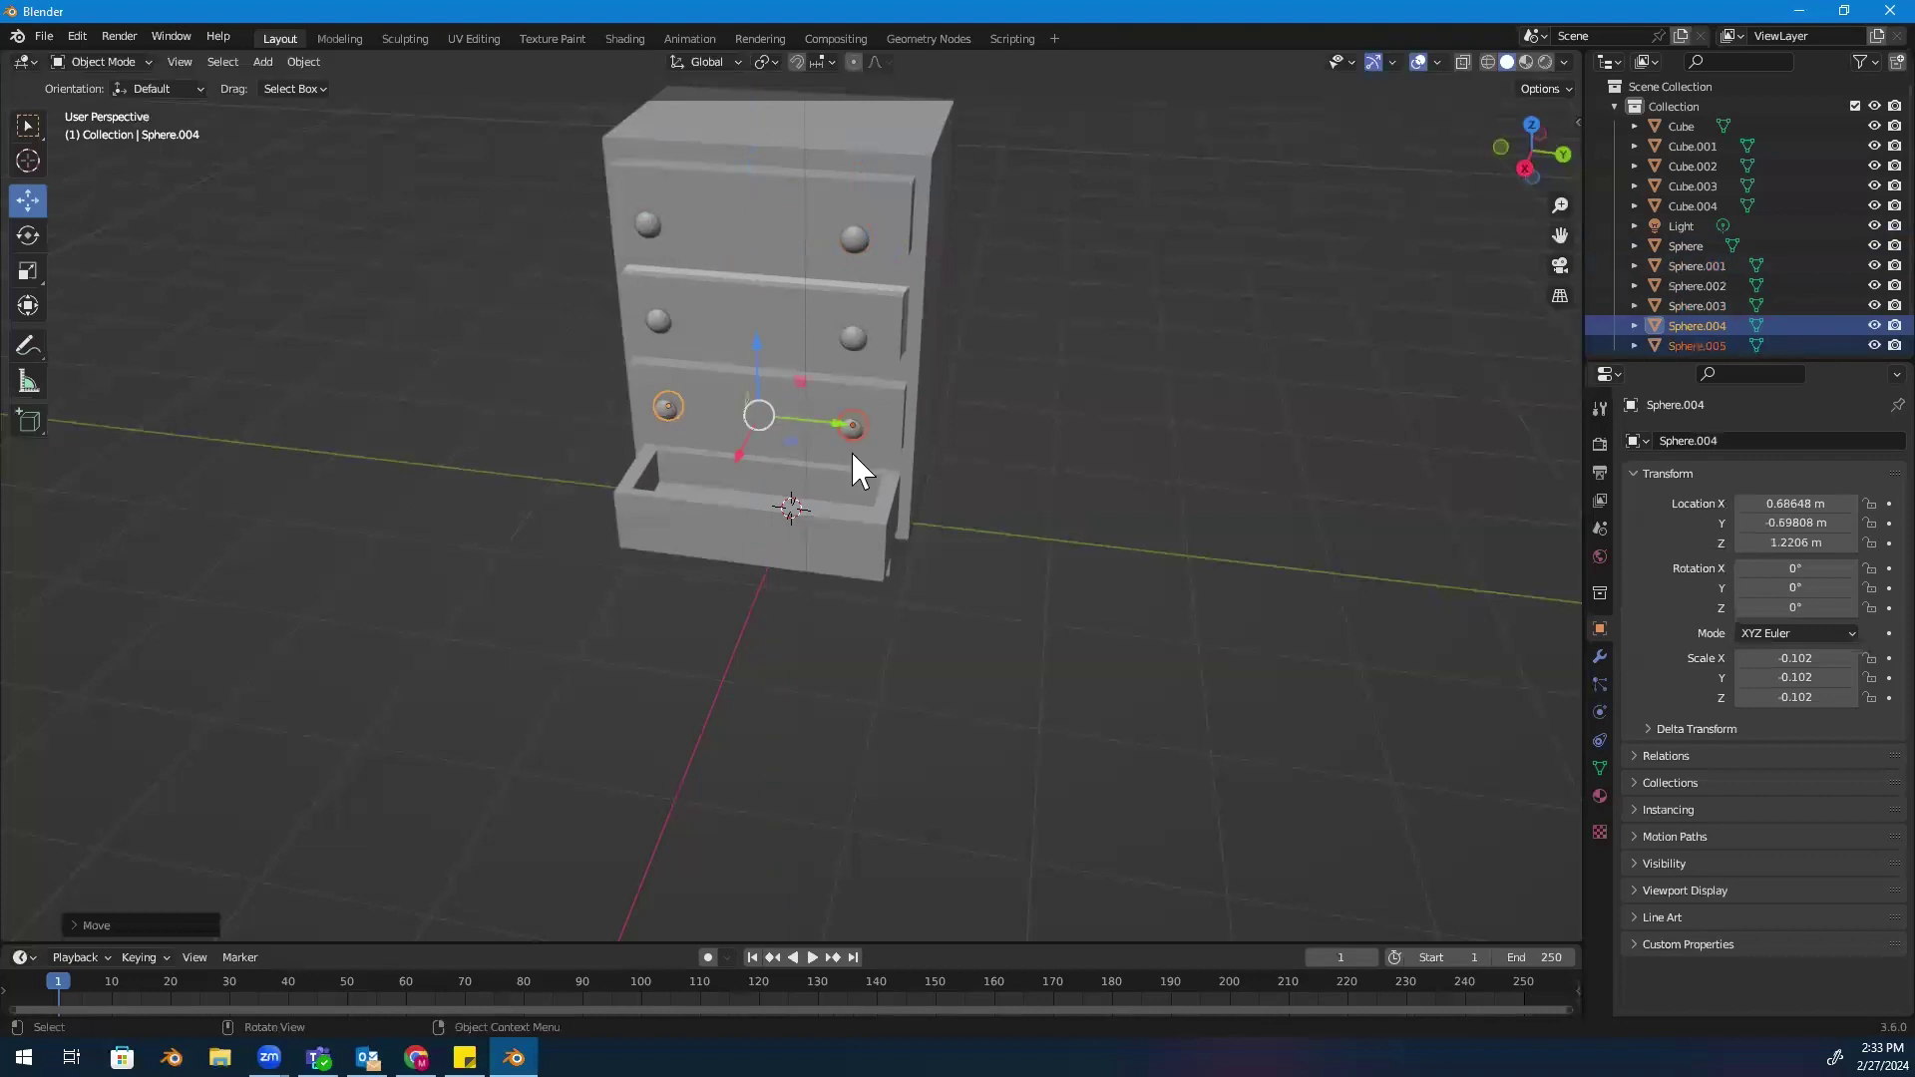
pyautogui.rightClick(853, 431)
pyautogui.click(847, 429)
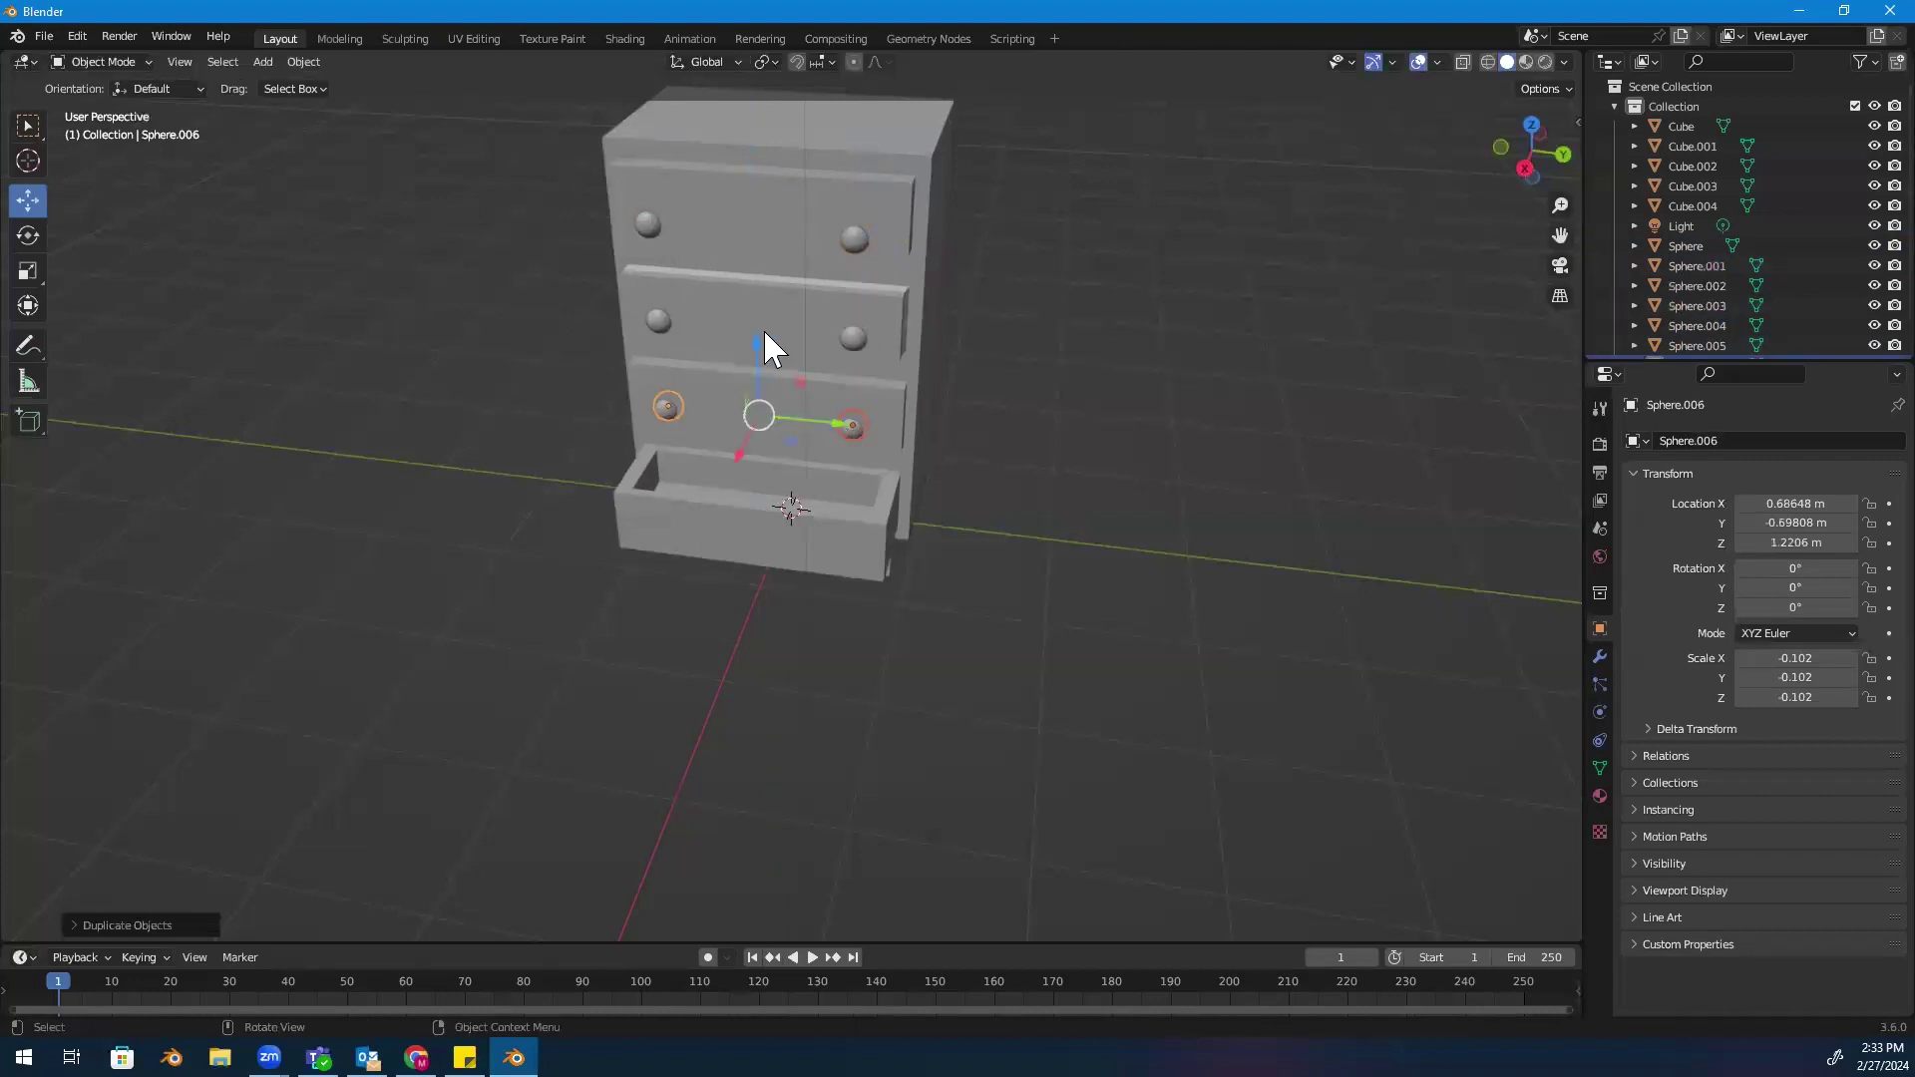
pyautogui.press('z')
pyautogui.click(748, 560)
# Slide the bottom drawer's knobs along X into place and review the finished dresser
pyautogui.press('g')
pyautogui.press('x')
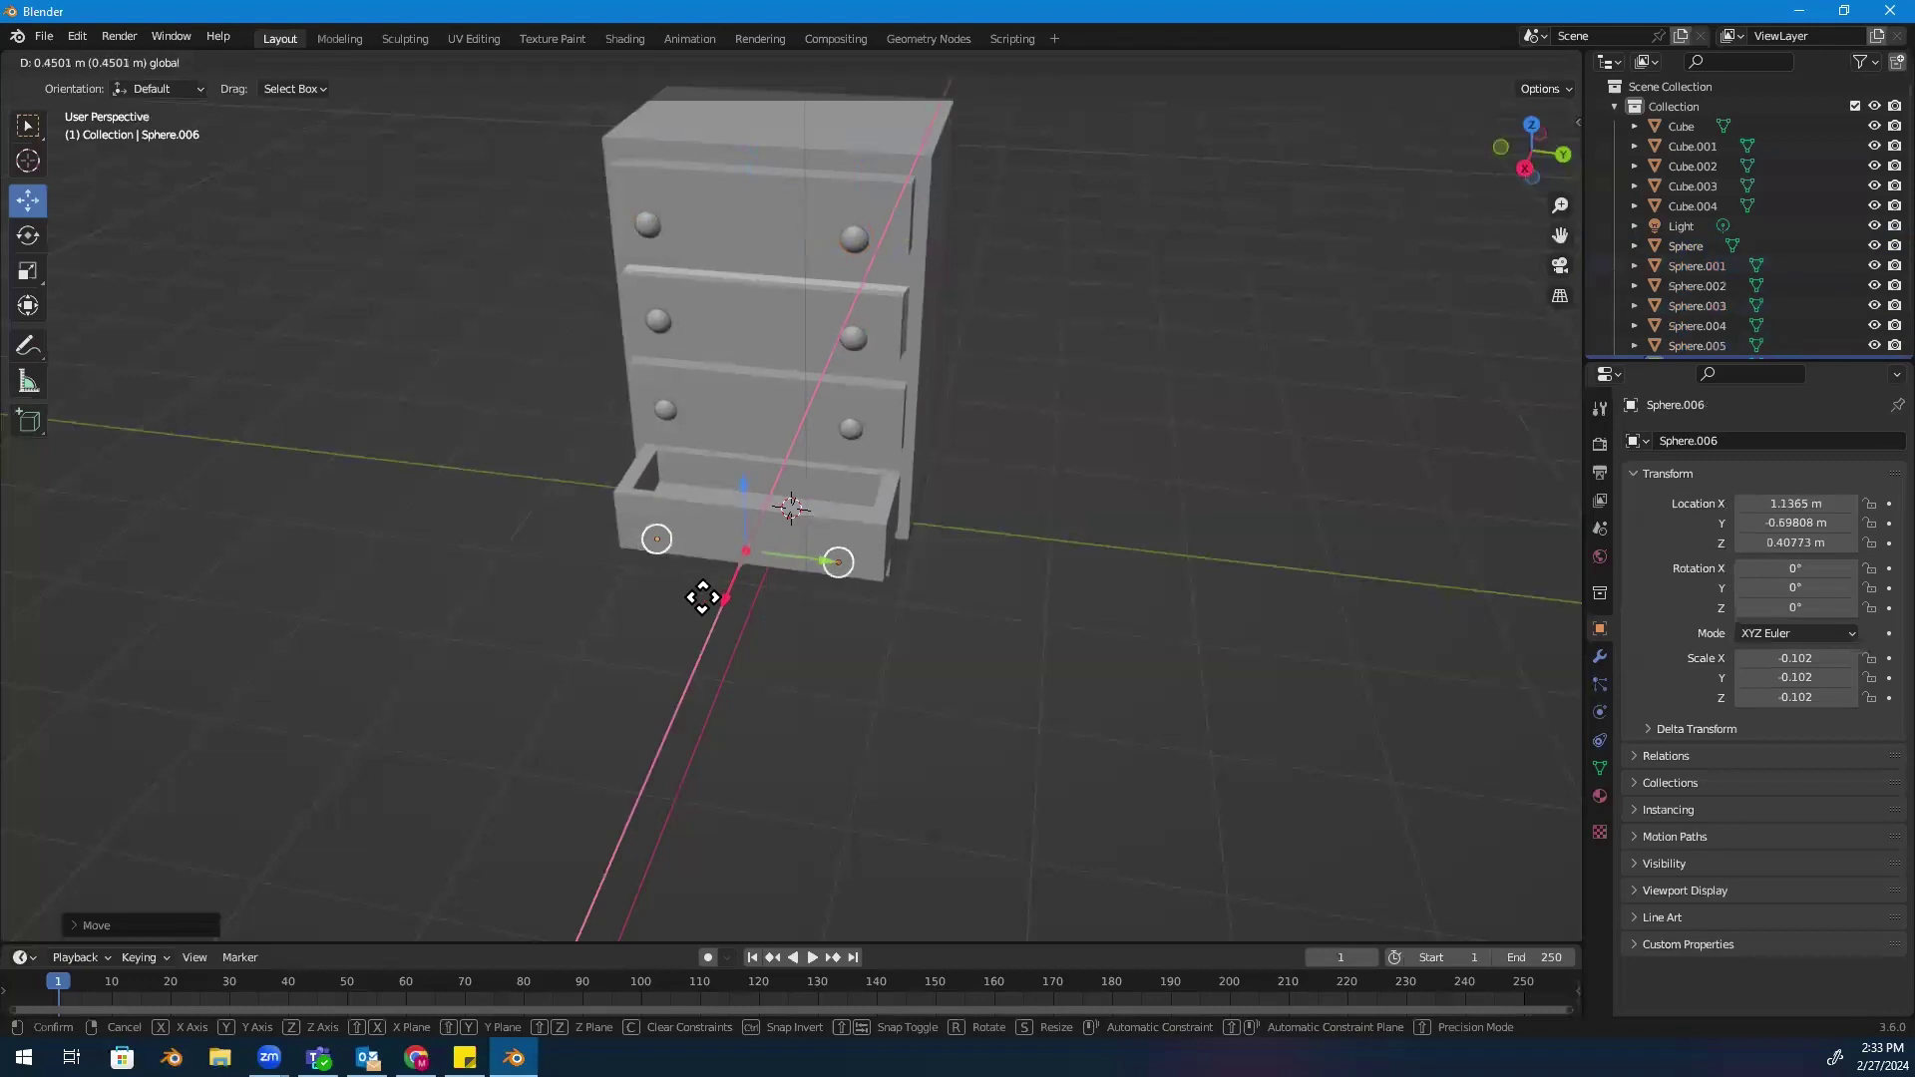
pyautogui.press('z')
pyautogui.click(718, 582)
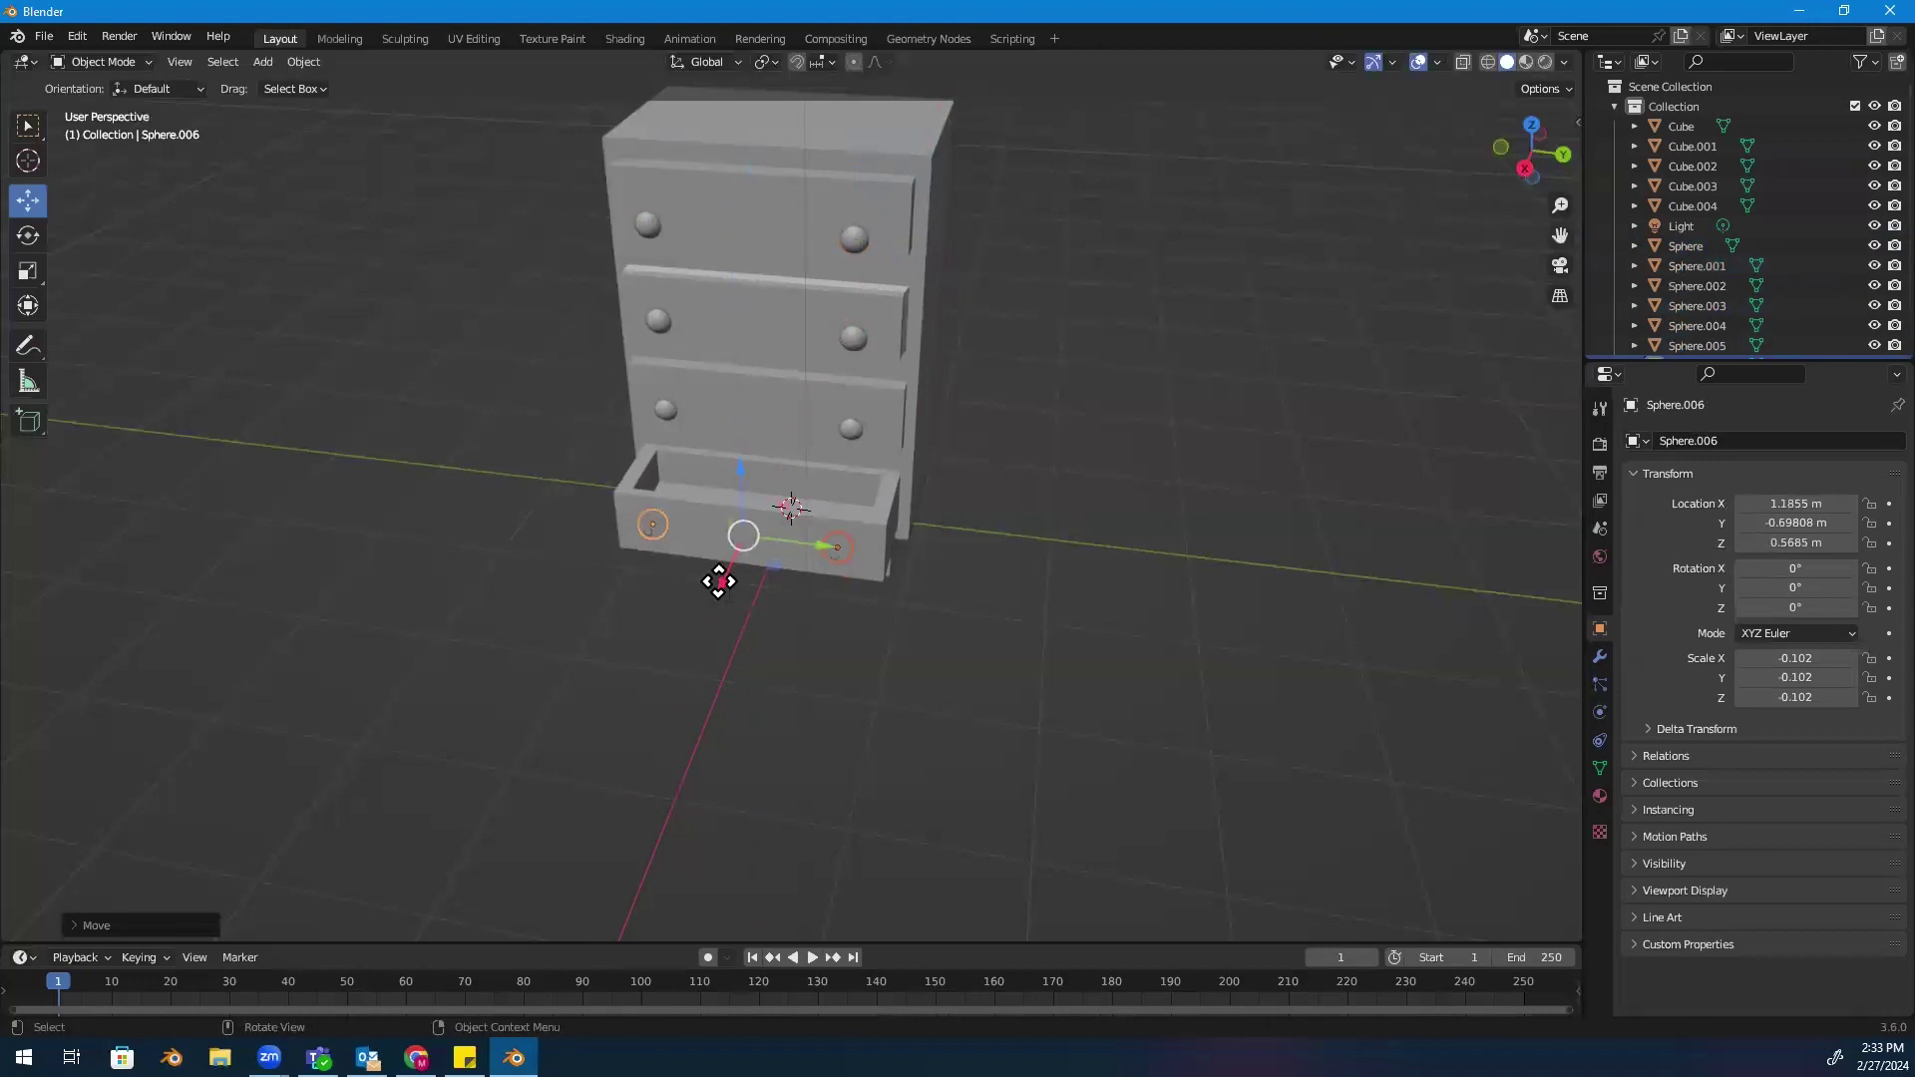
pyautogui.press('g')
pyautogui.press('x')
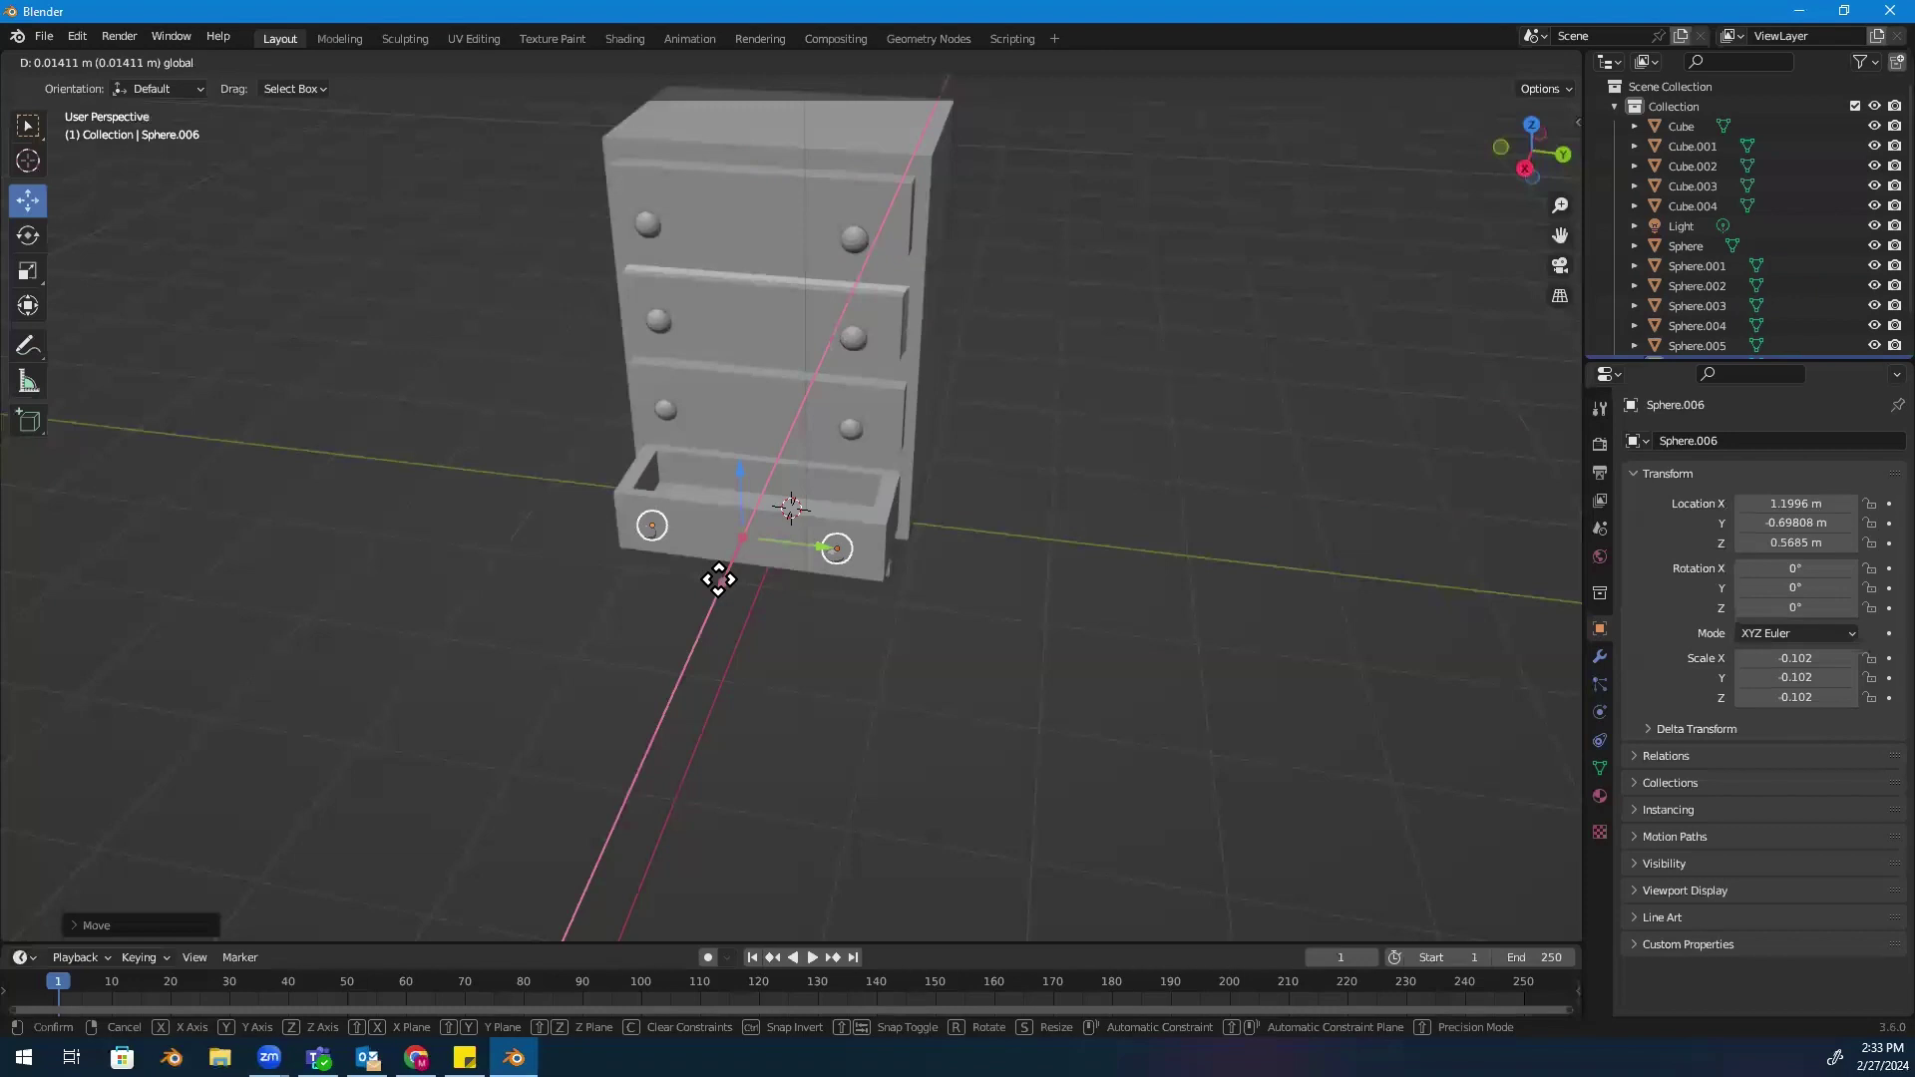
pyautogui.click(718, 580)
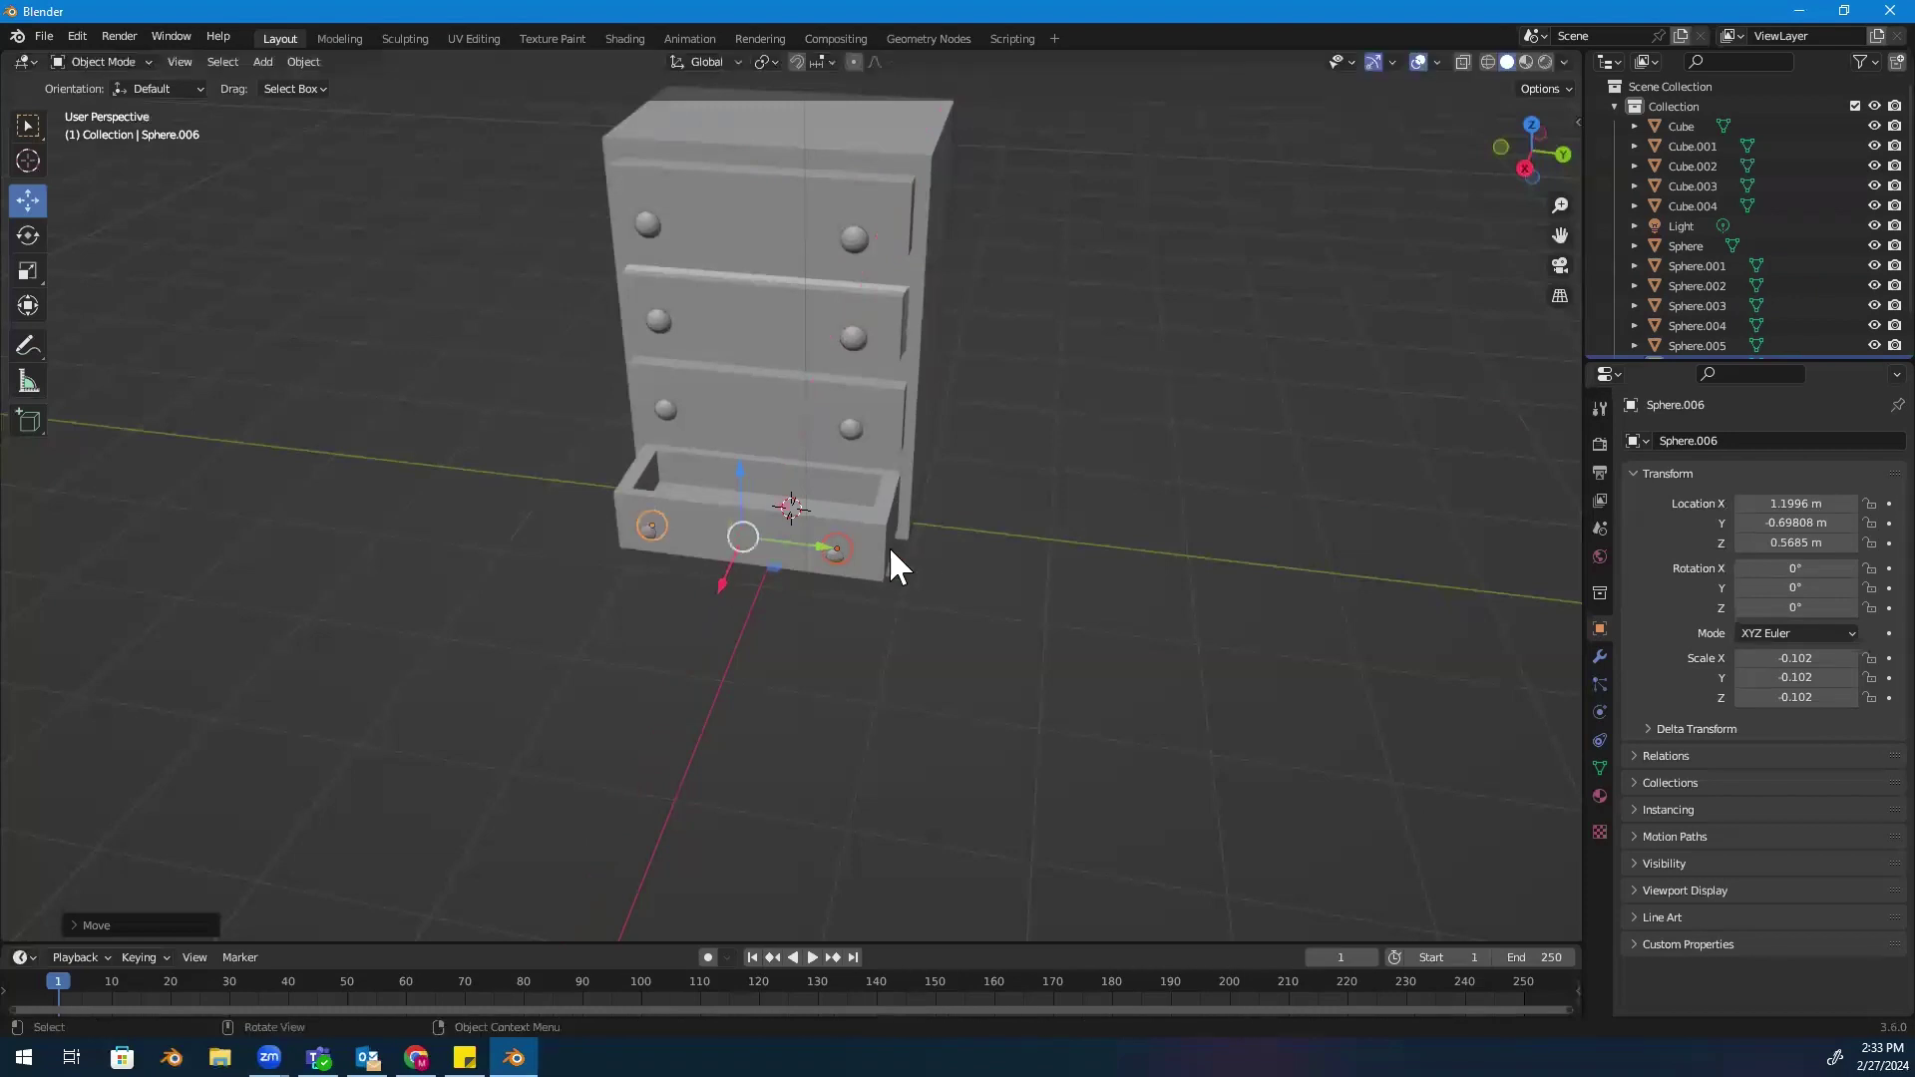
pyautogui.press('g')
pyautogui.press('x')
pyautogui.click(718, 579)
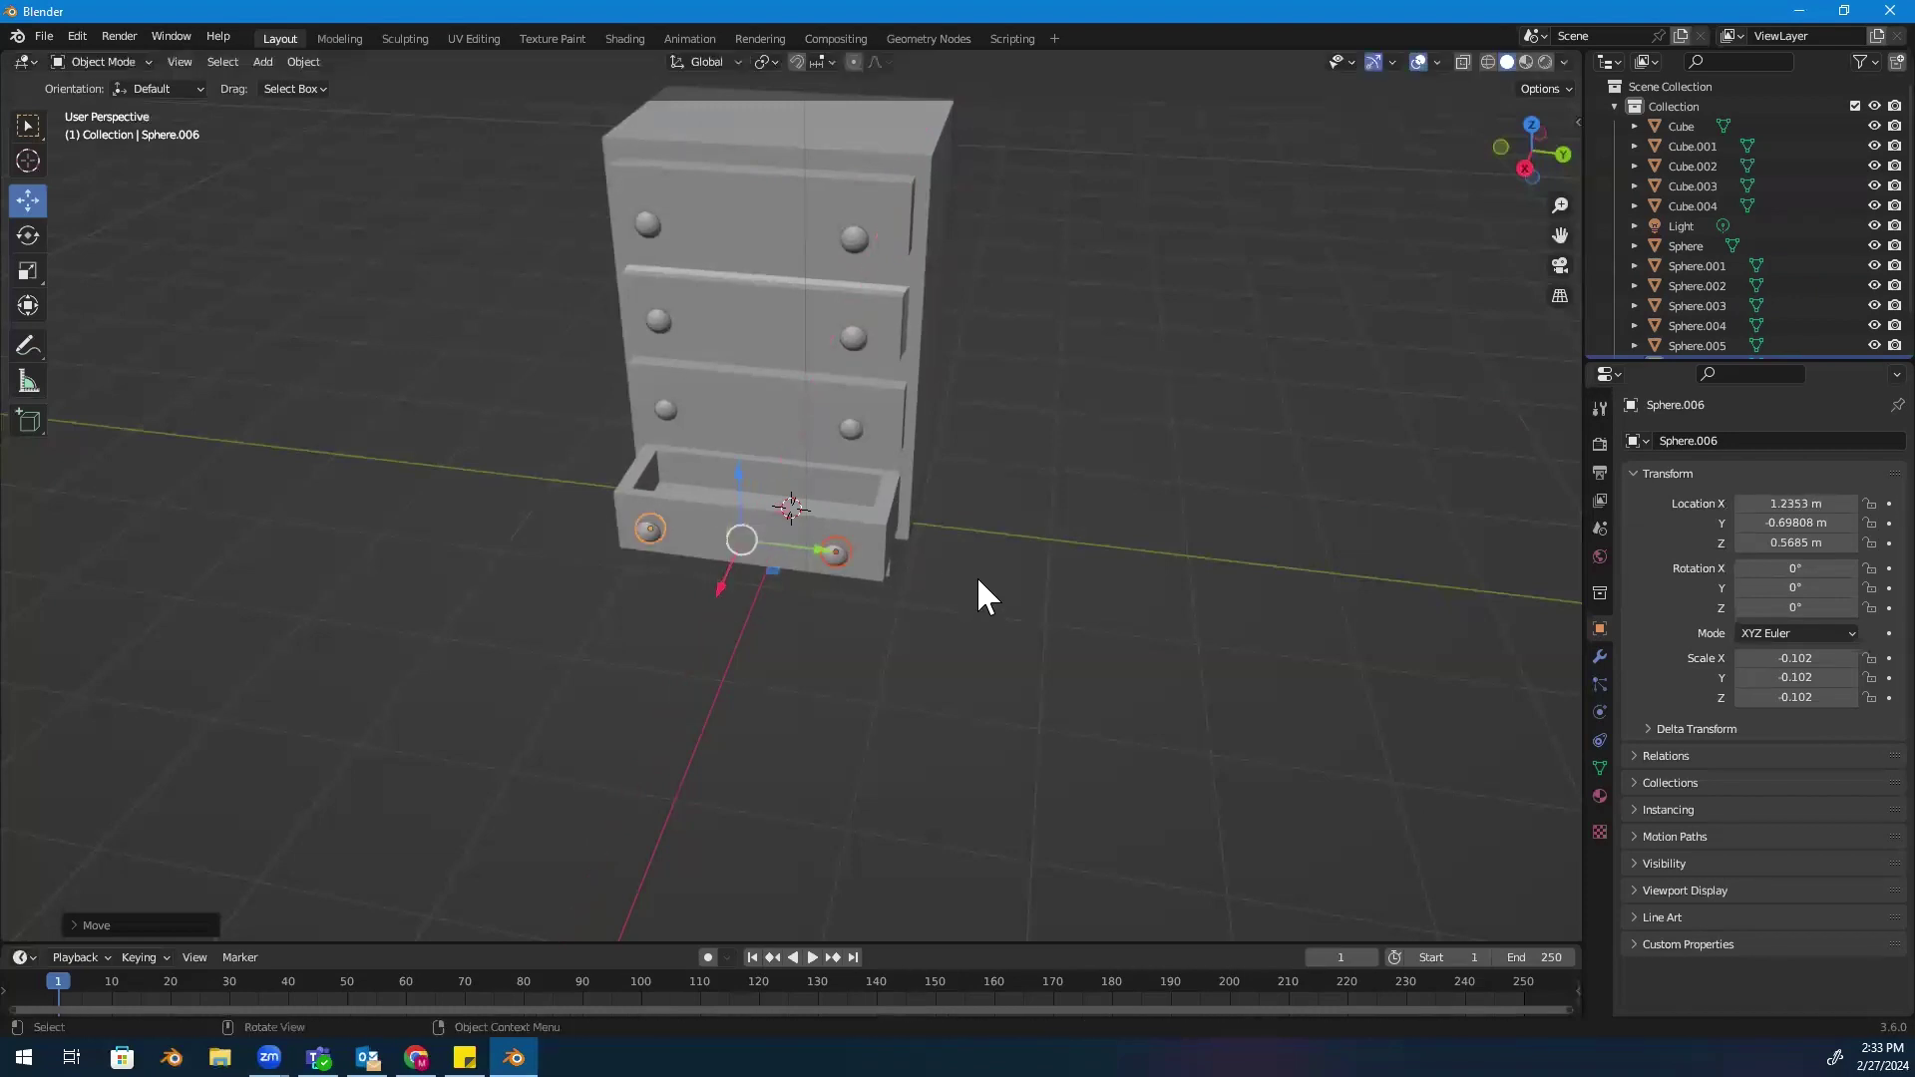
pyautogui.scroll(-3, 1026, 553)
pyautogui.moveTo(972, 535)
pyautogui.mouseDown(button='middle')
pyautogui.moveTo(1001, 510)
pyautogui.moveTo(1136, 503)
pyautogui.moveTo(1052, 595)
pyautogui.moveTo(992, 513)
pyautogui.mouseUp(button='middle')
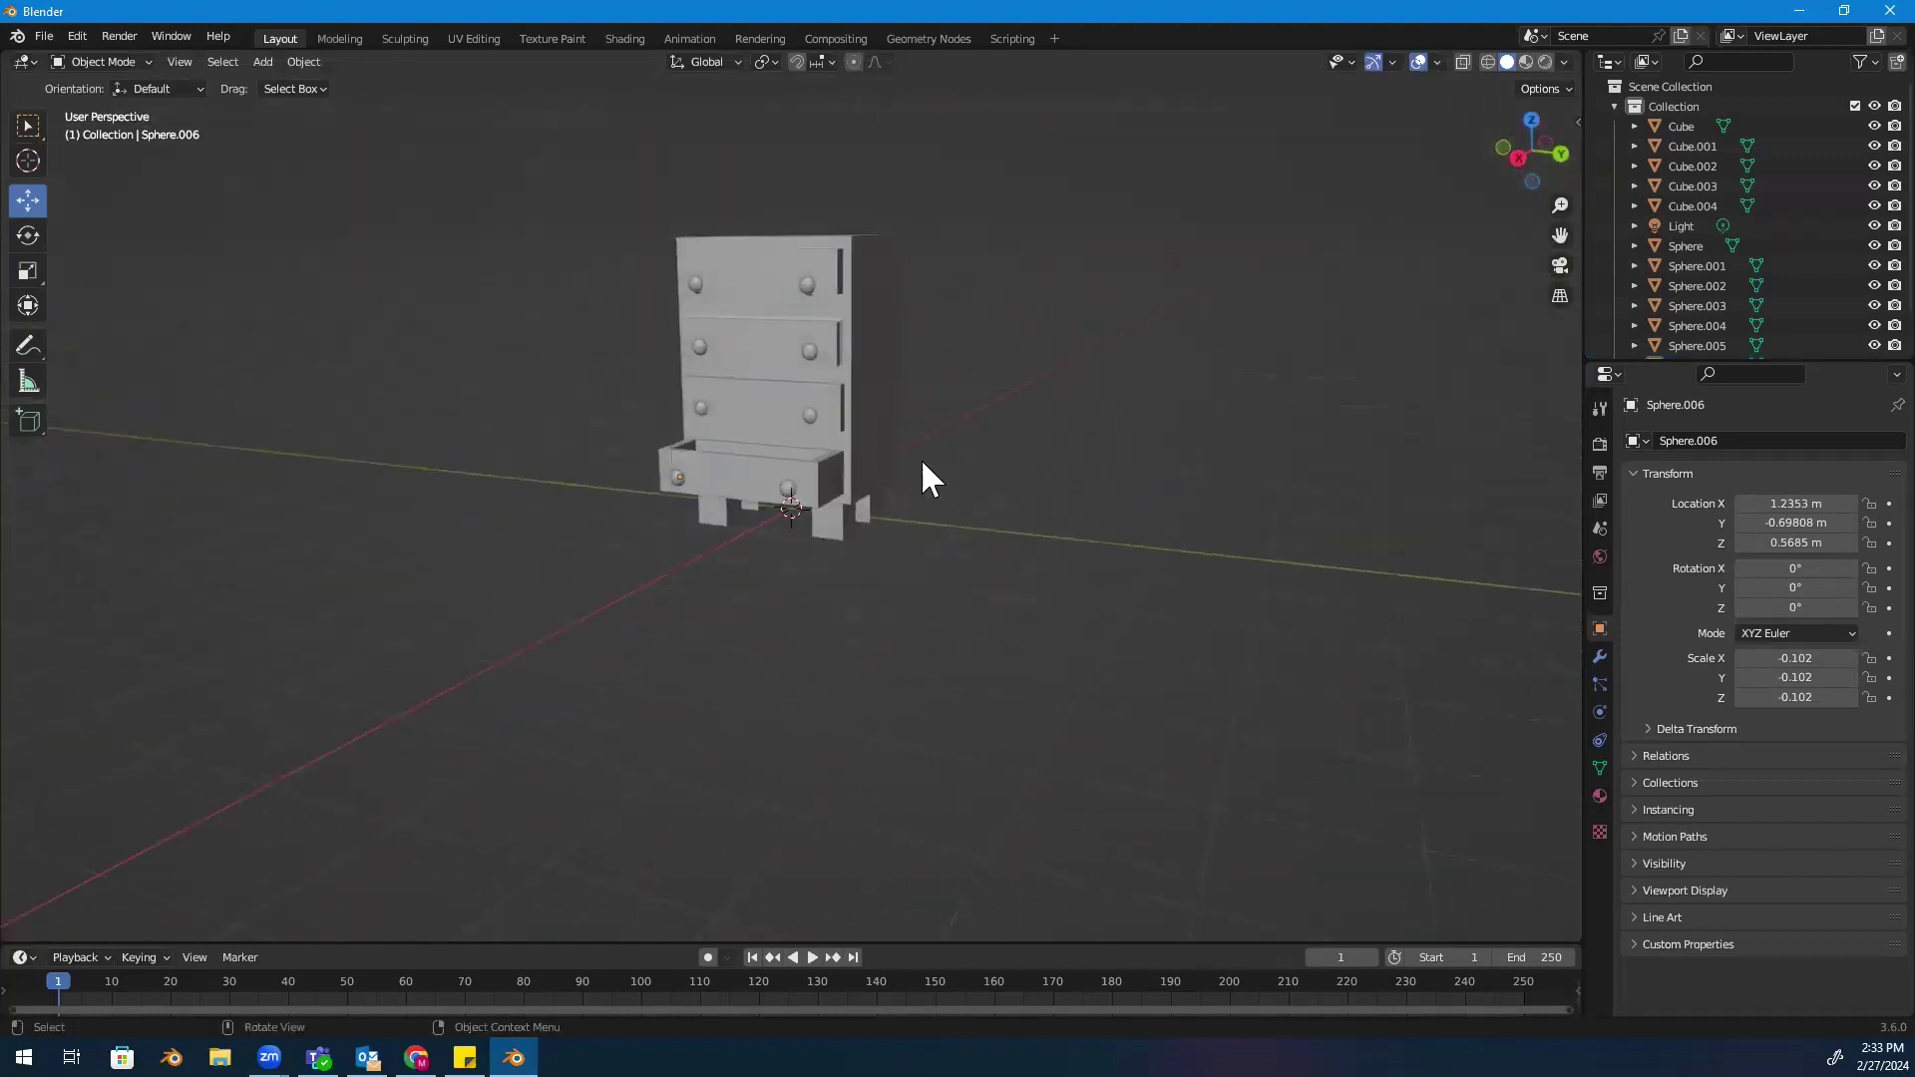